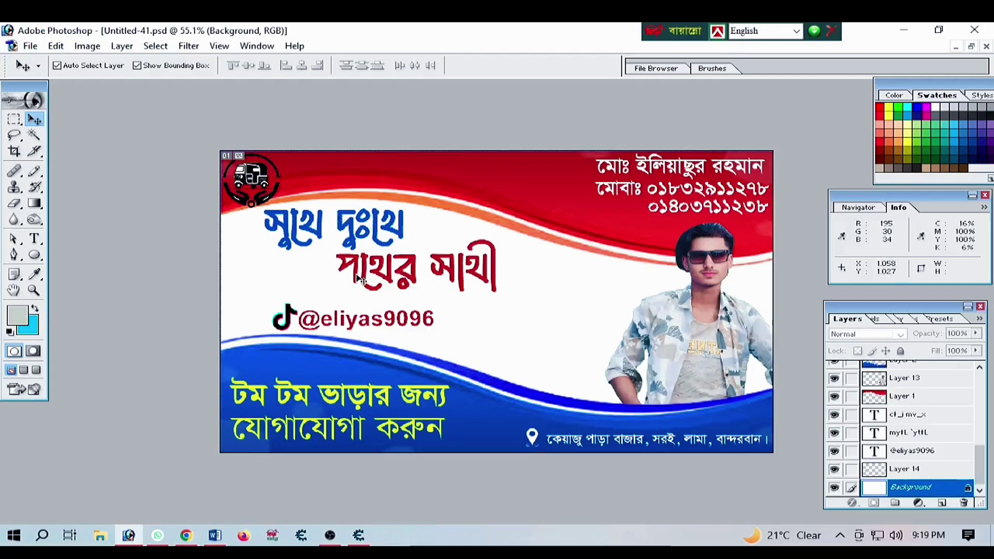
From the finished card, open the New document settings, showing 577 × 108 px defaults
key("ctrl+n")
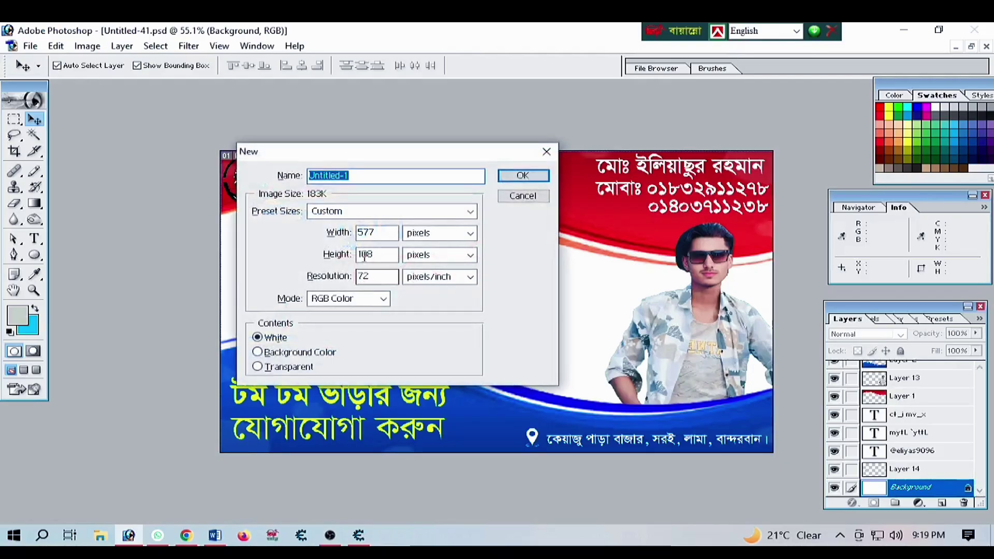
Create a blank 3.2 × 1.8 inch document at 300 pixels/inch
left_click(471, 236)
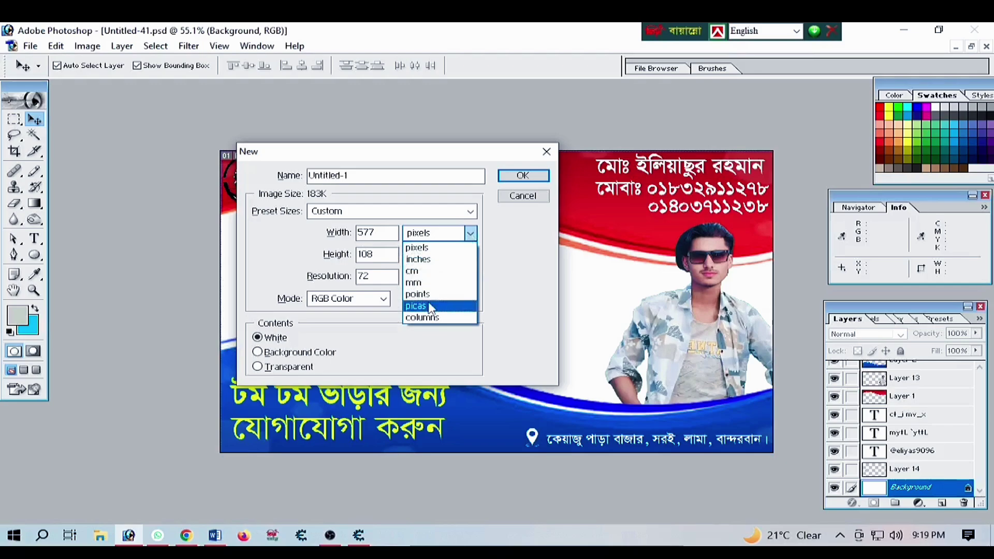
left_click(418, 259)
left_click(469, 254)
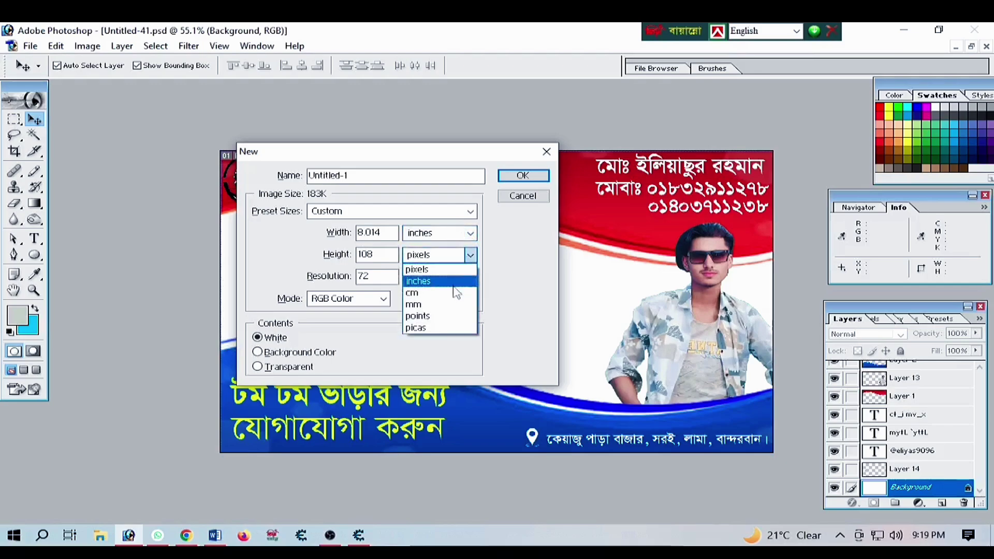
left_click(438, 281)
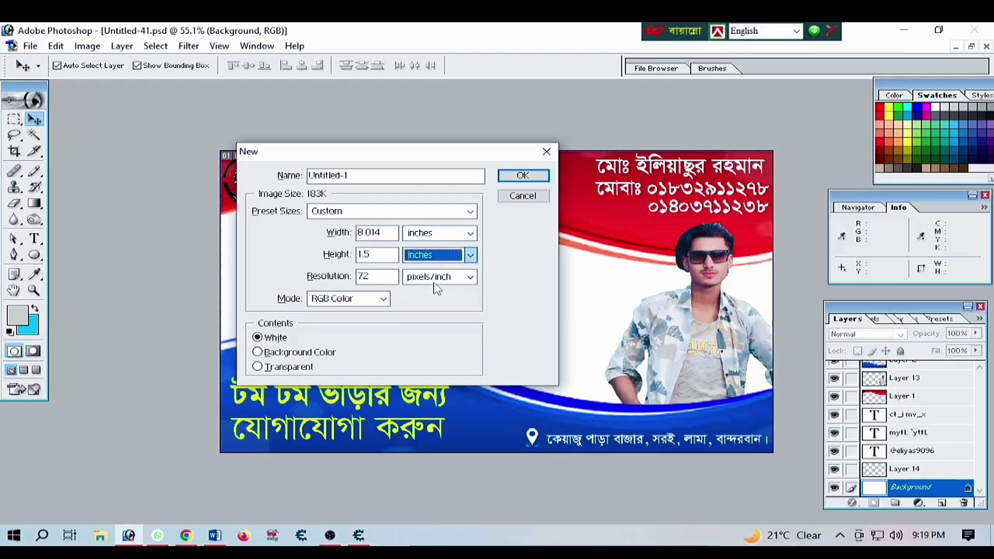
left_click(388, 232)
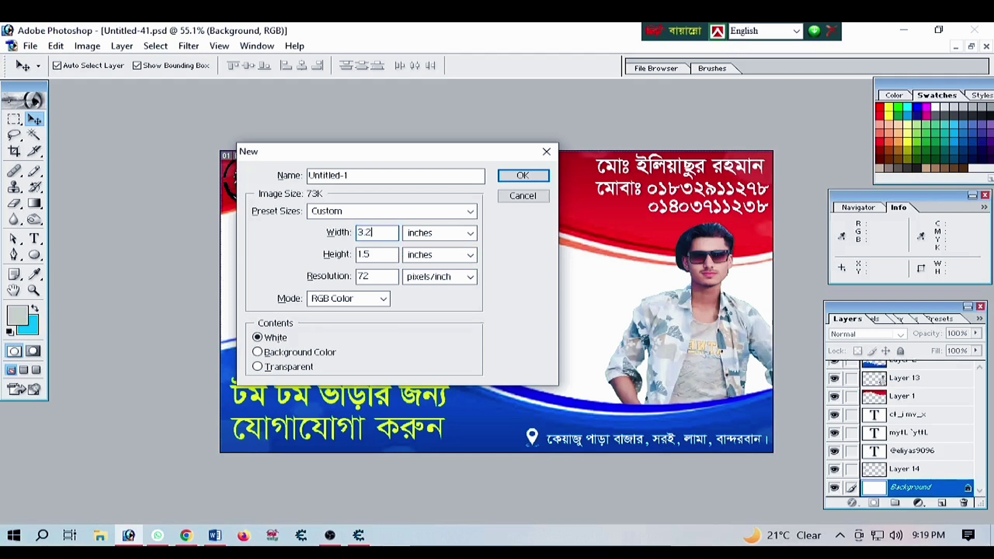
left_click_drag(387, 254, 339, 254)
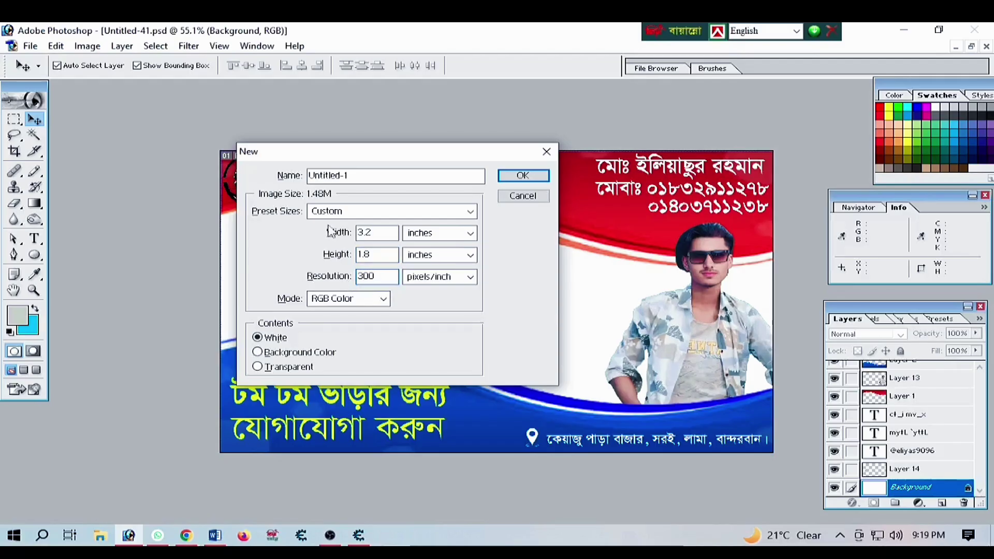
left_click(521, 176)
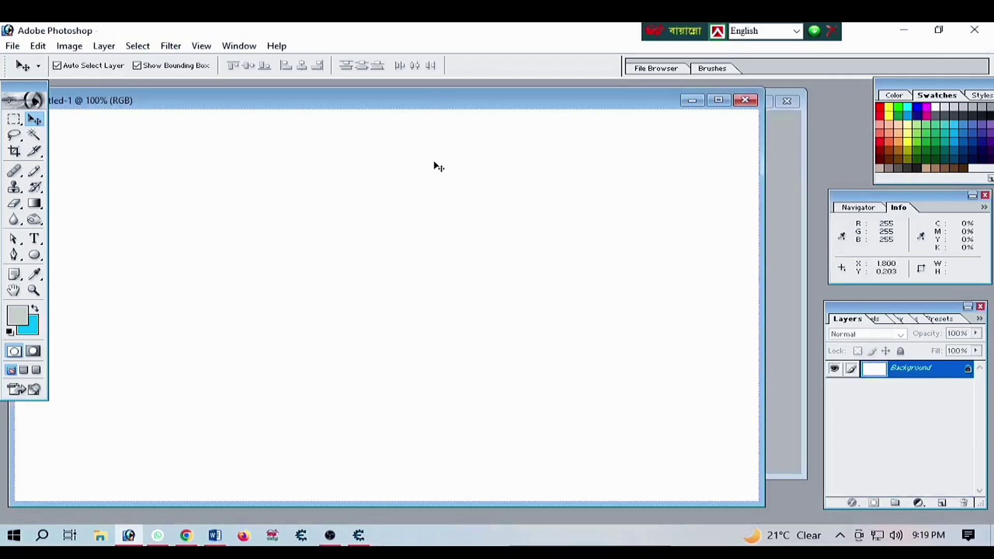
Set Untitled-1 aside, select the blue and red wave layers in Untitled-41.psd, then switch to Chrome
key("ctrl+minus")
key("ctrl+minus")
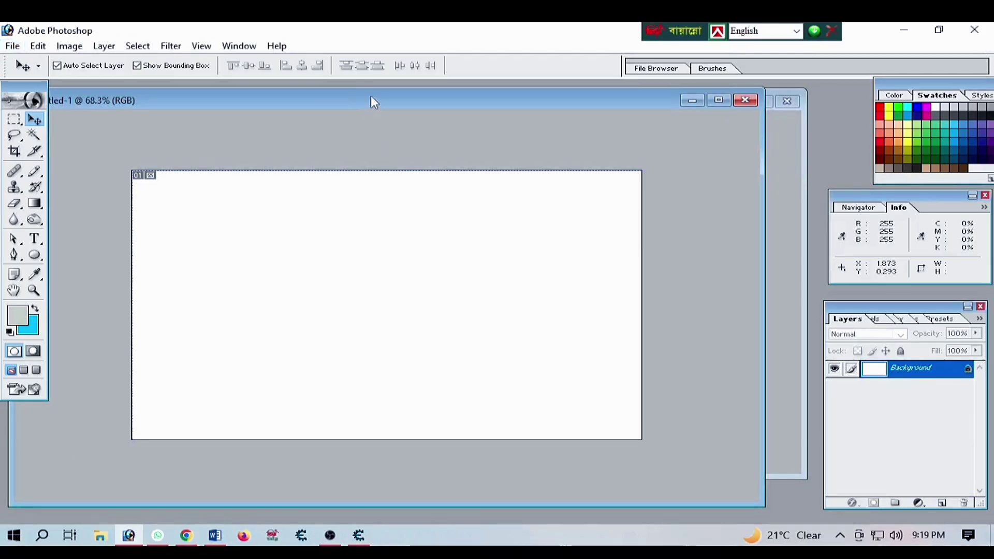
left_click_drag(371, 95, 513, 204)
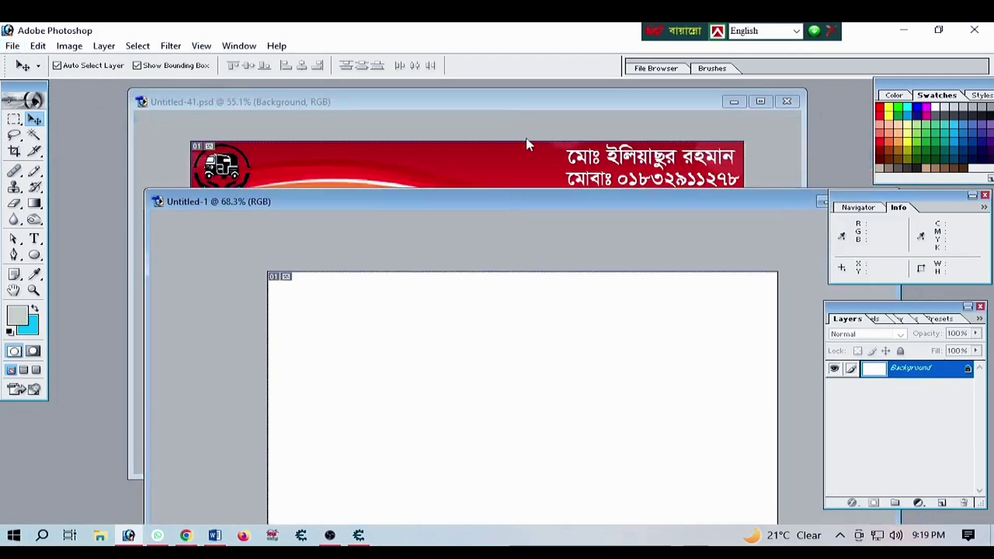
left_click(523, 107)
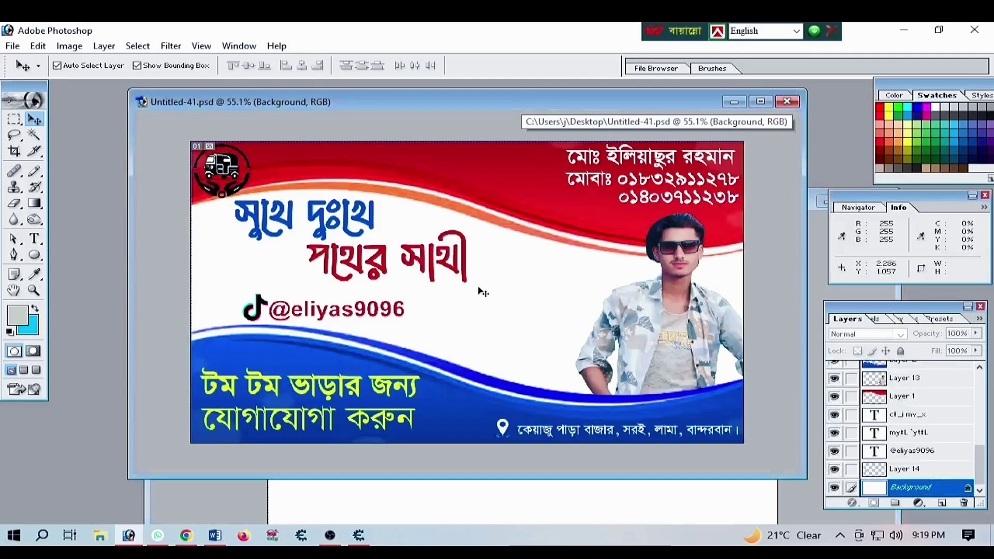
left_click(446, 403)
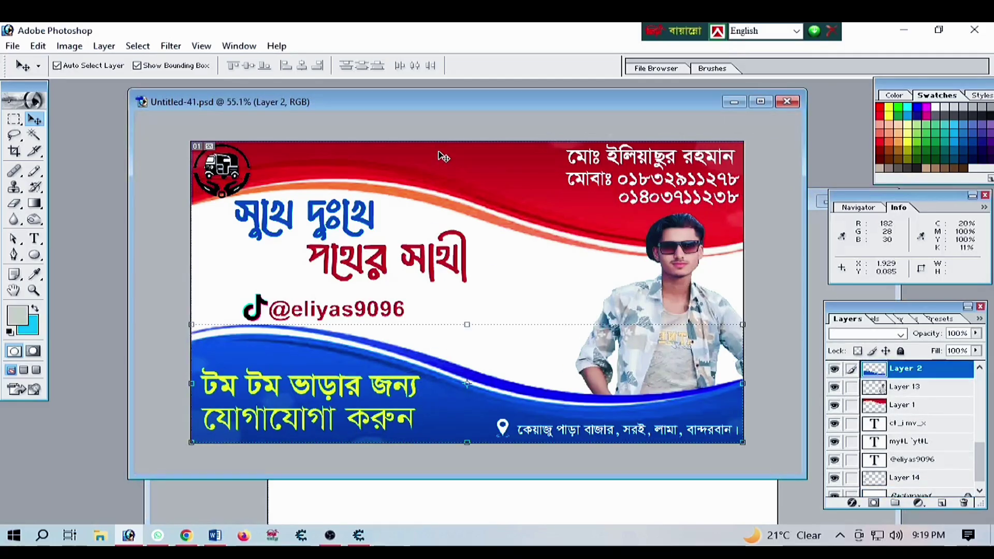
left_click(465, 165)
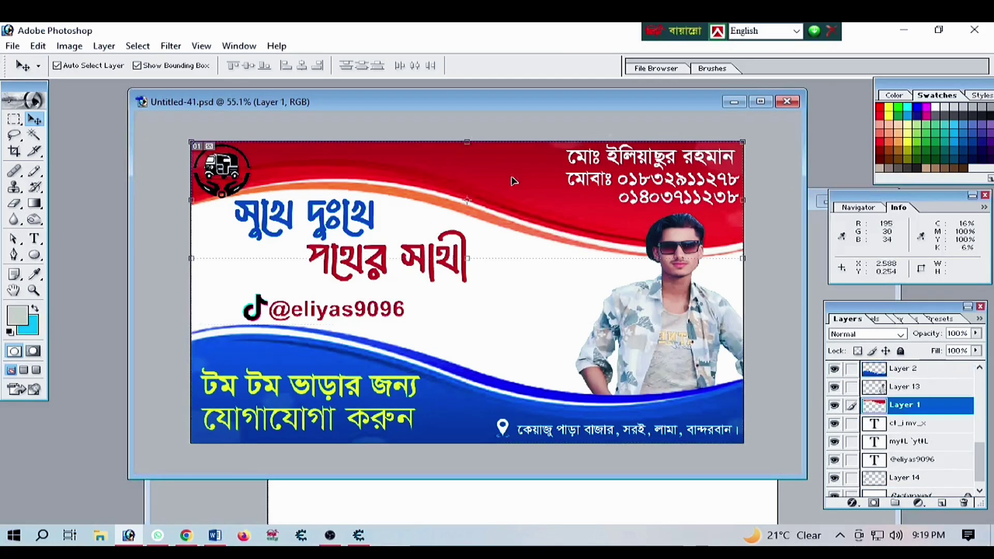
left_click(186, 535)
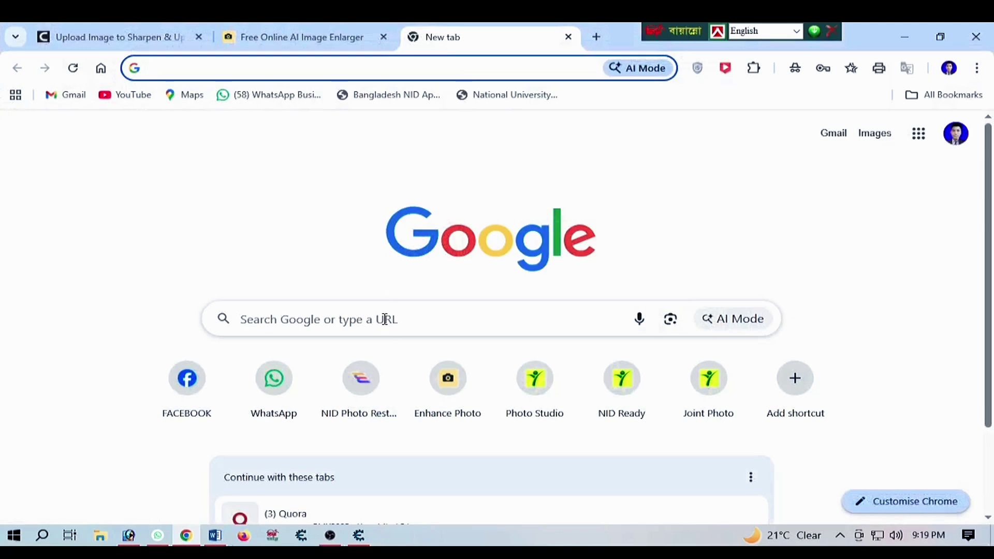
Search Google Images for 'visiting card shape' and browse the results before returning to Photoshop
left_click(385, 319)
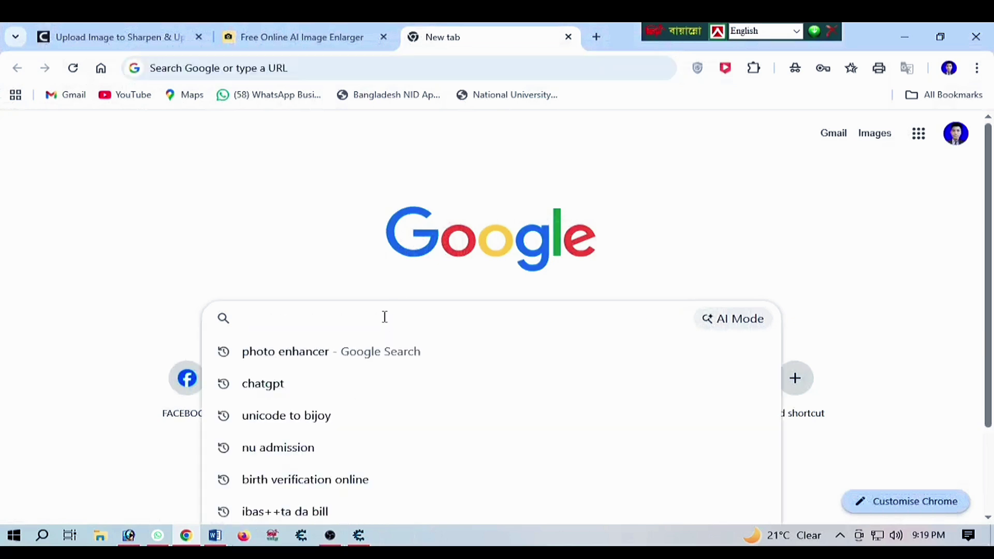
type("vi")
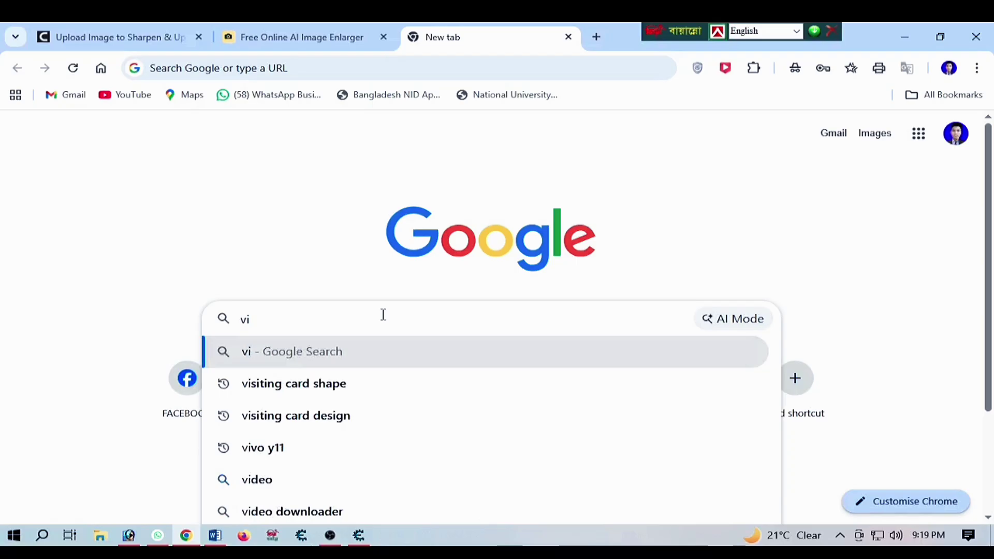
left_click(332, 384)
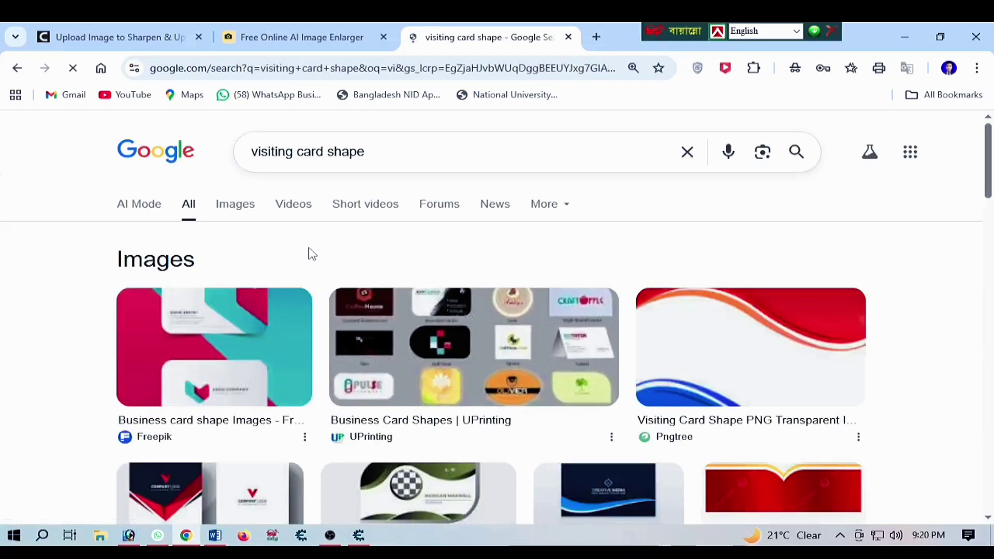
left_click(235, 204)
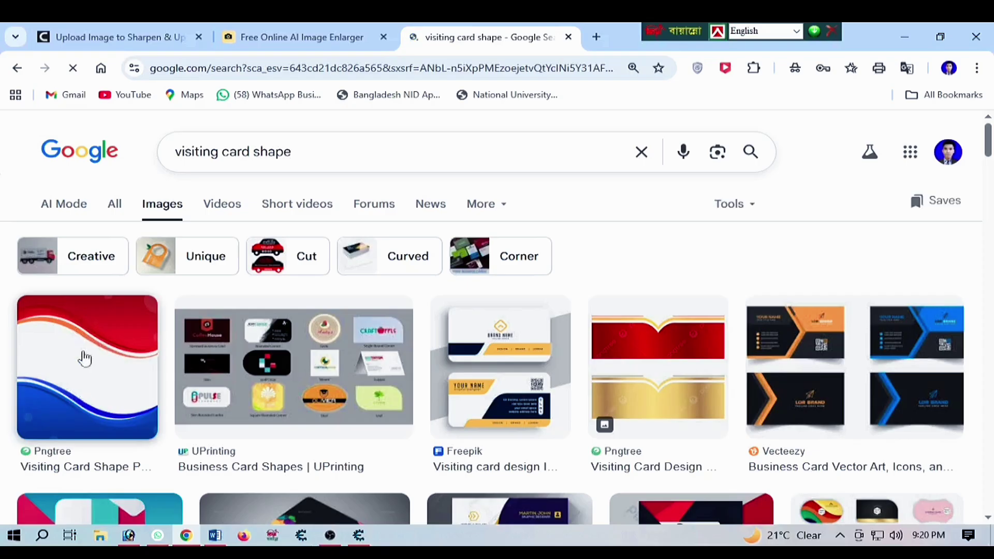
scroll(88, 371, "down", 1)
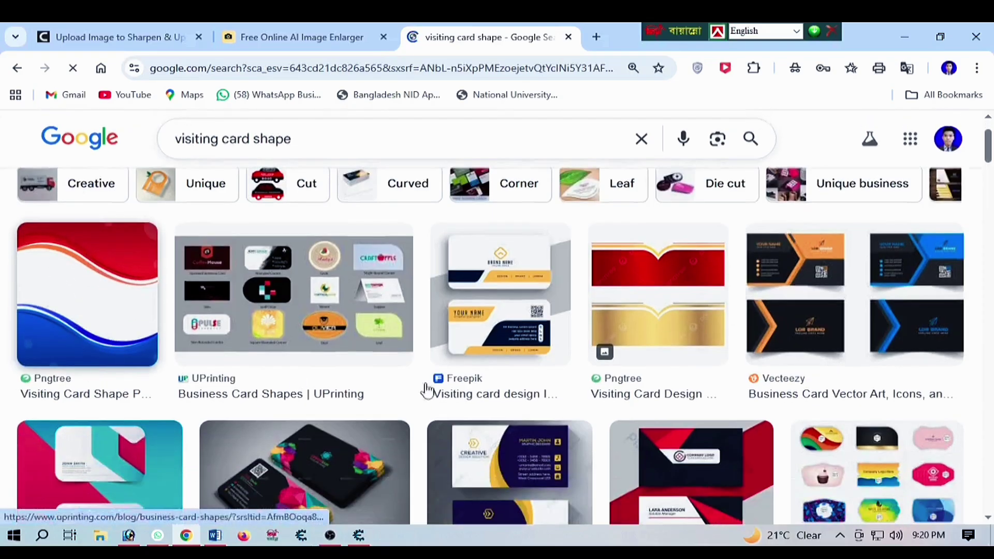
scroll(665, 352, "down", 4)
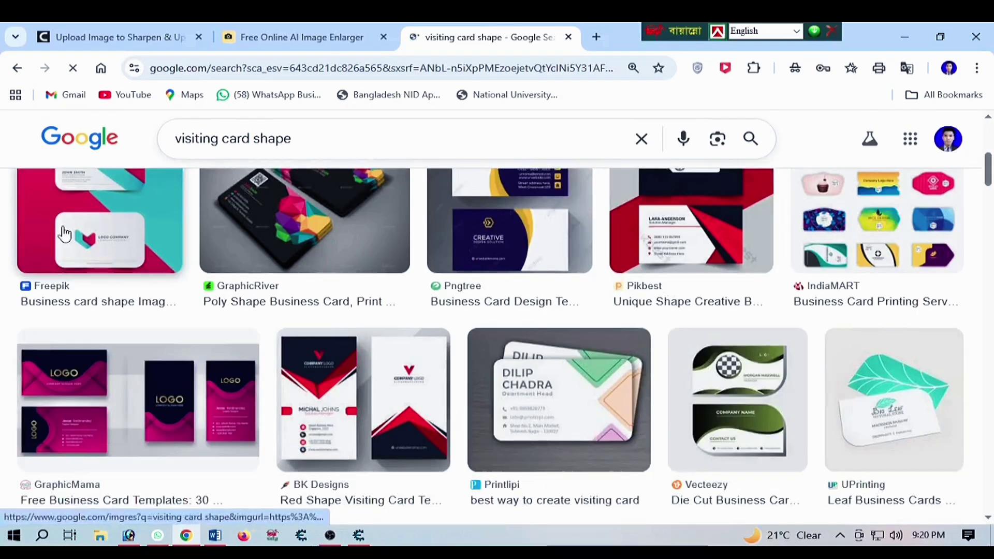
scroll(85, 241, "up", 4)
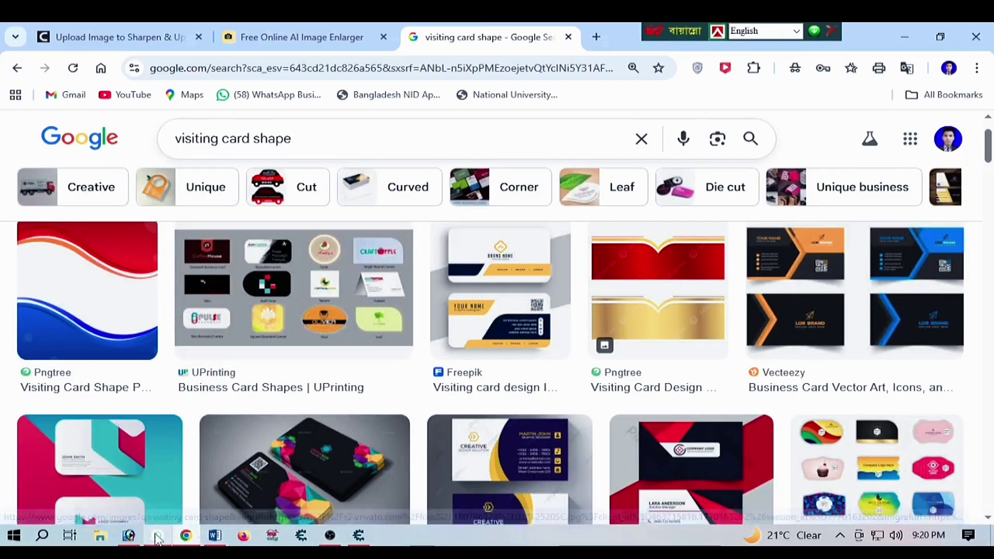
left_click(129, 535)
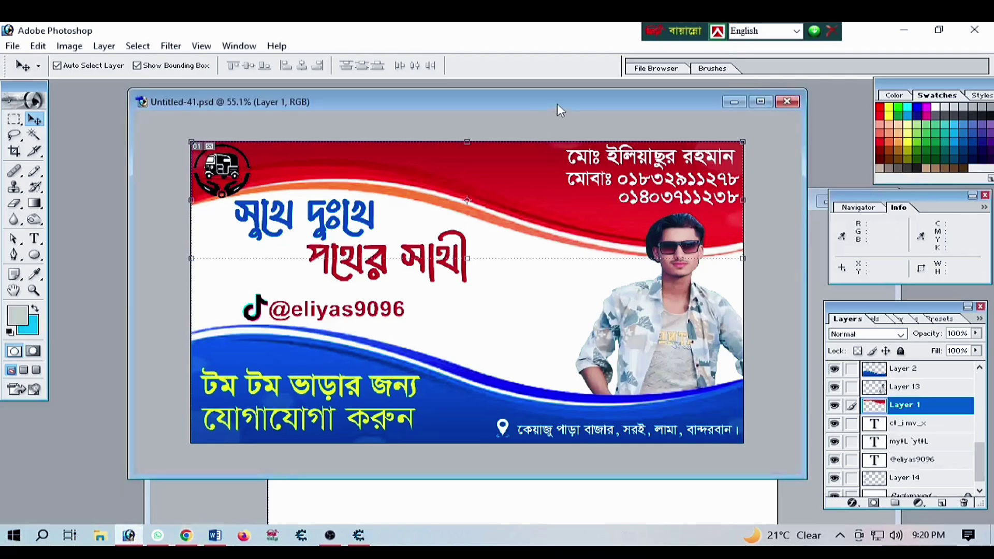
Copy the red wave from the card design into Untitled-1
left_click_drag(557, 104, 314, 106)
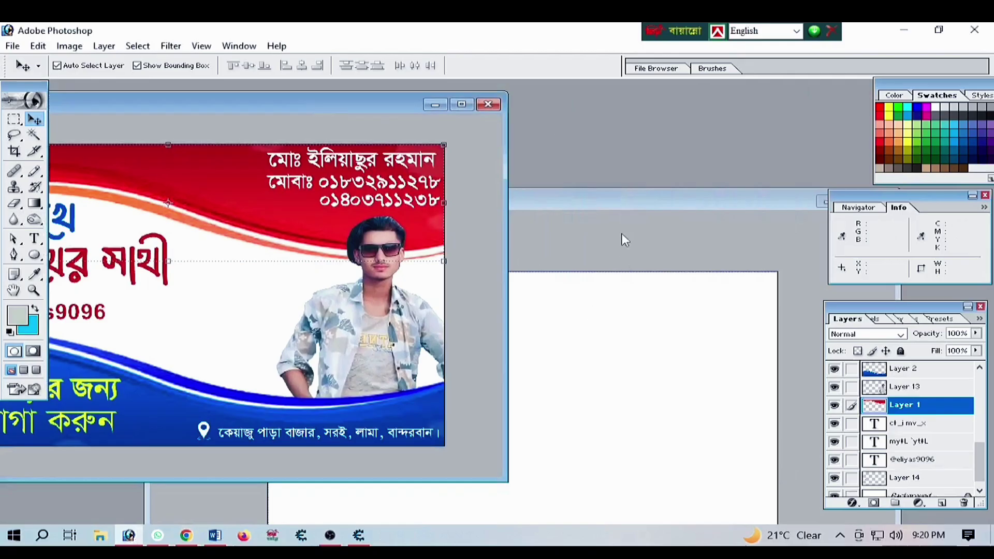
left_click_drag(539, 197, 616, 143)
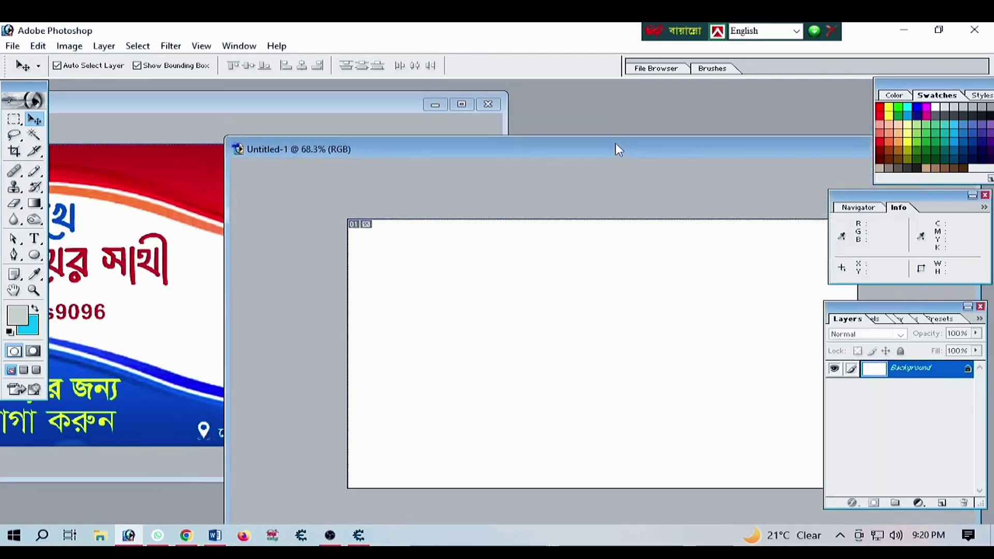
left_click(167, 154)
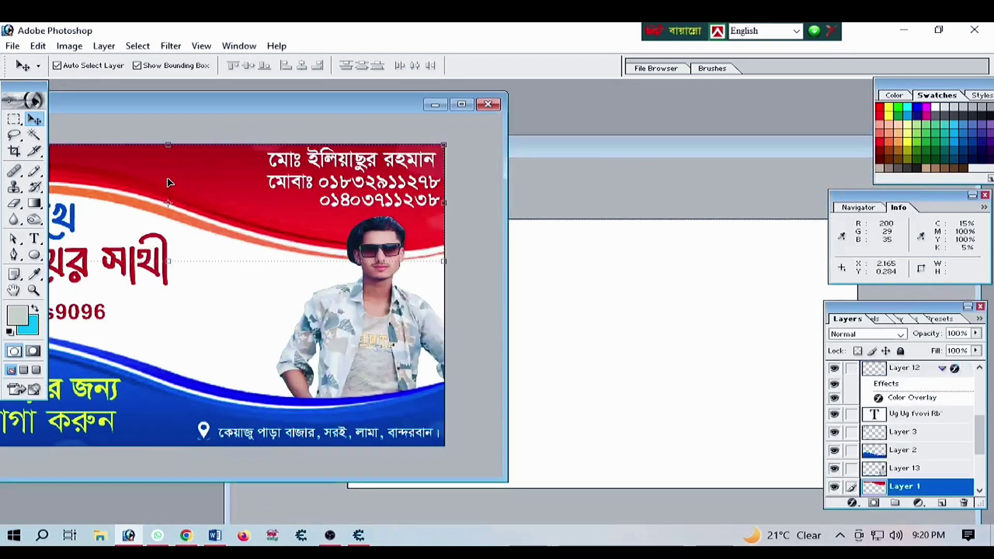
left_click_drag(167, 154, 657, 299)
left_click_drag(759, 150, 613, 149)
left_click(787, 143)
Scale the red wave to about 75% and fit it across the card's top edge
left_click_drag(527, 249, 428, 228)
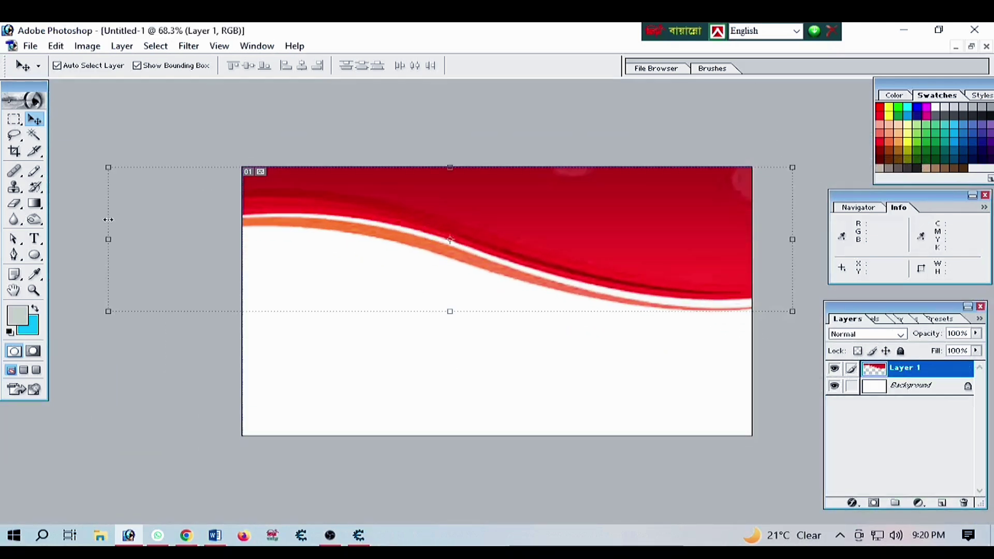
left_click_drag(105, 168, 273, 200)
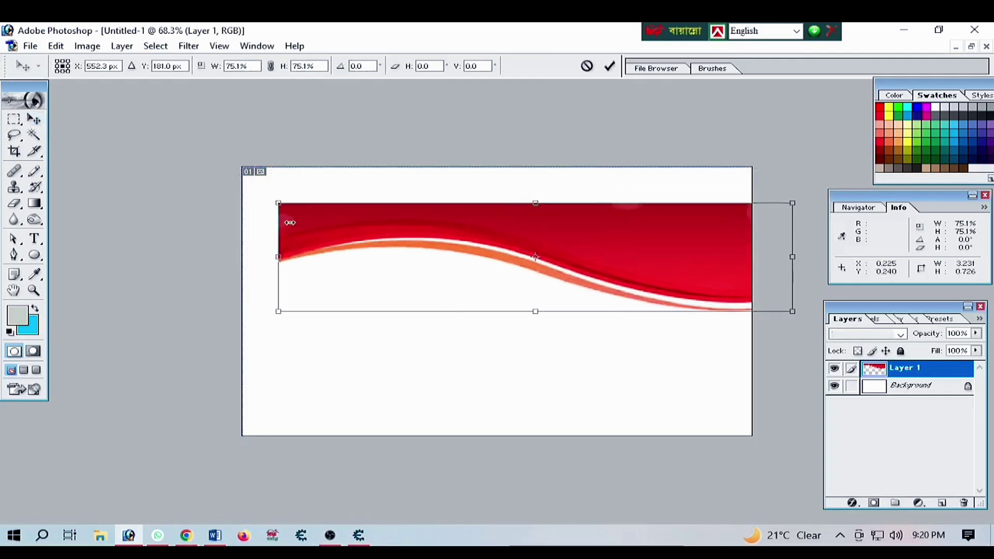
left_click_drag(353, 240, 325, 206)
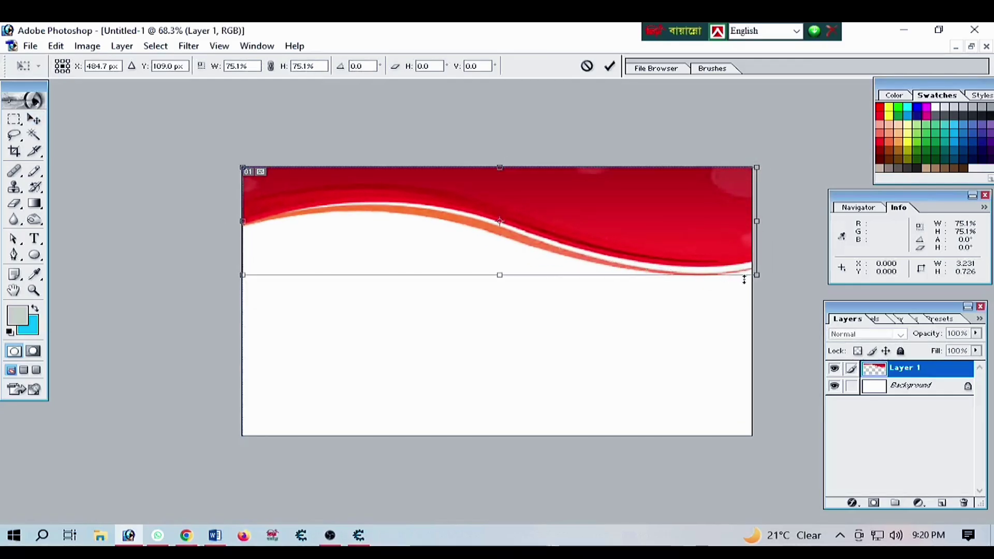
left_click_drag(756, 278, 752, 260)
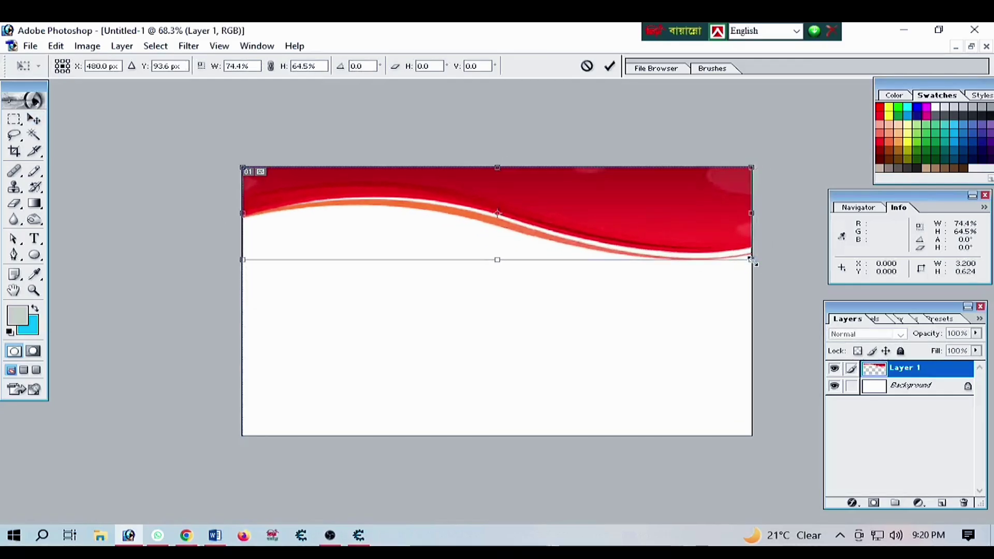
key("Return")
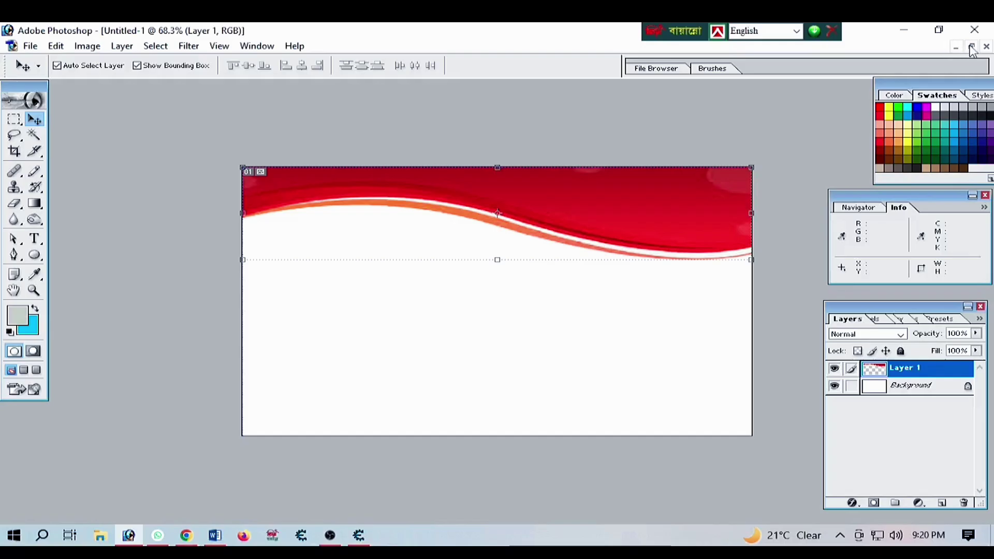
left_click(971, 46)
left_click_drag(207, 148, 363, 126)
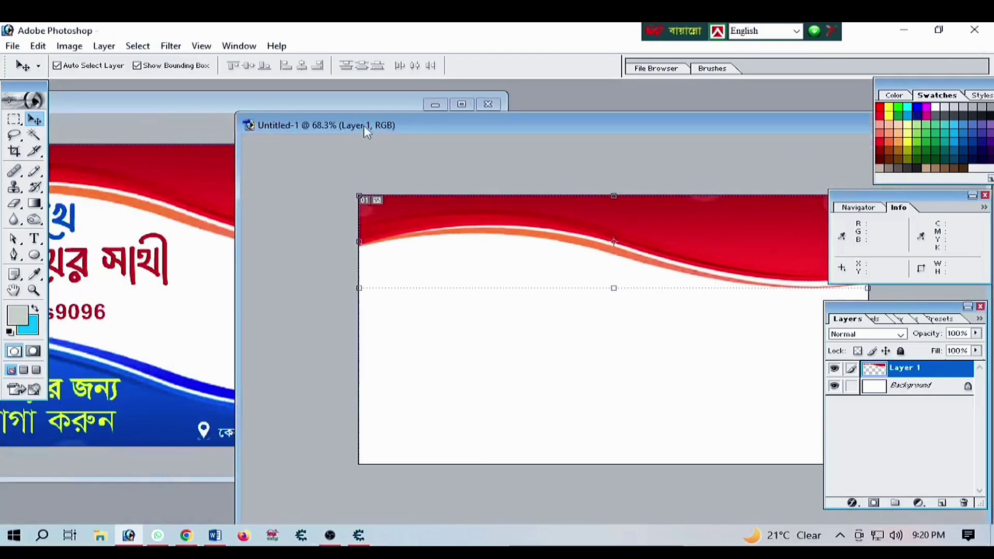
Copy the blue wave into Untitled-1 and stretch it across the full bottom edge
left_click(170, 393)
left_click_drag(155, 420, 634, 415)
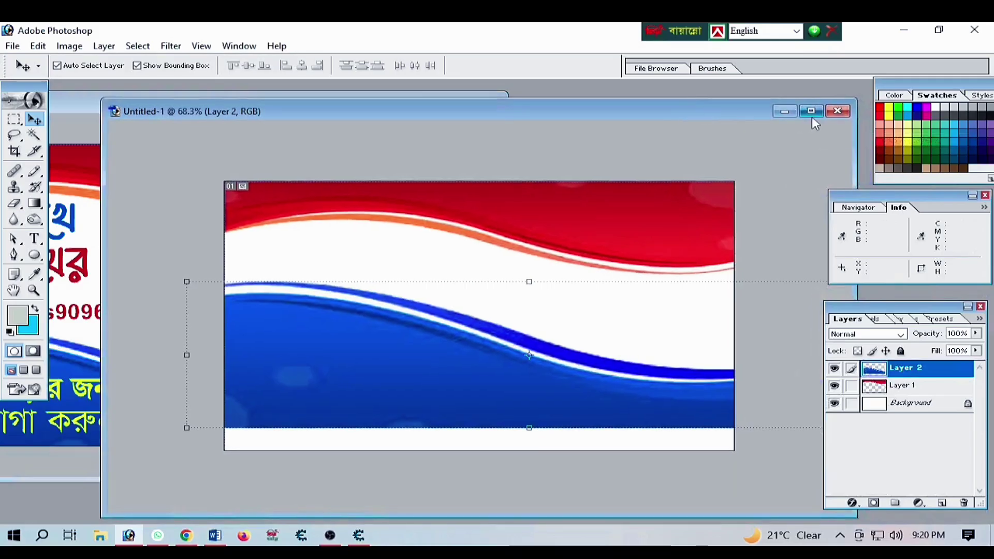
double_click(812, 124)
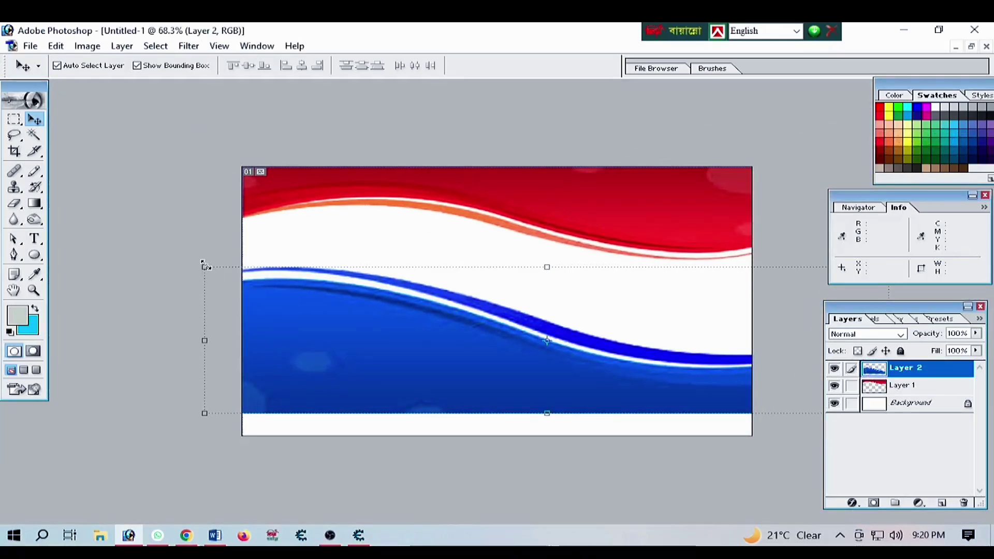
left_click_drag(204, 266, 297, 287)
left_click_drag(430, 359, 379, 405)
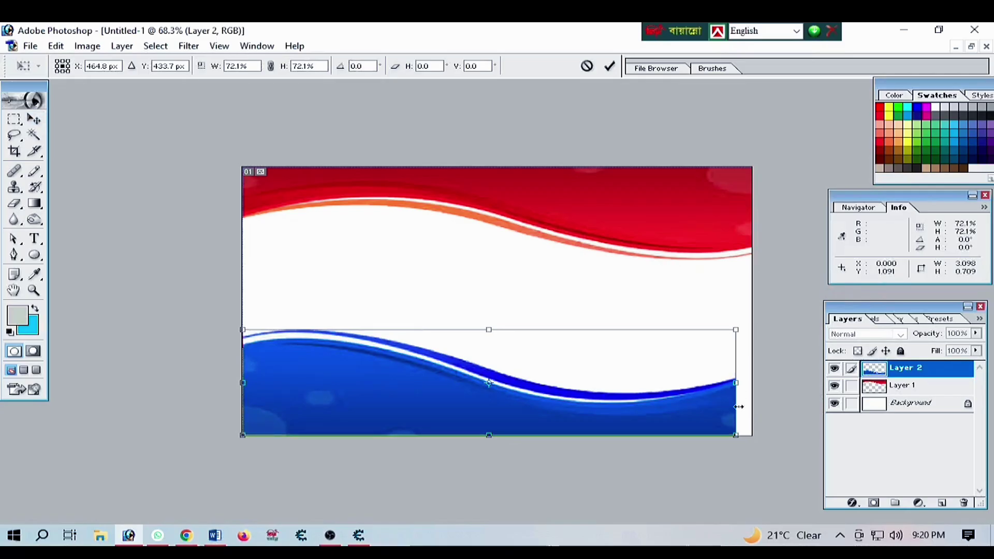
left_click_drag(739, 325, 755, 321)
key("Return")
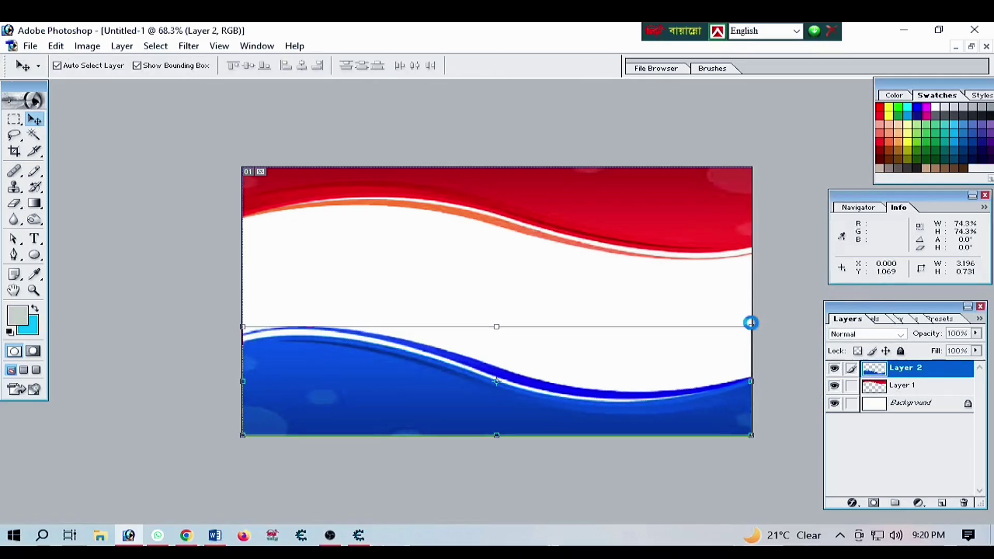
key("ctrl+t")
left_click_drag(750, 325, 754, 325)
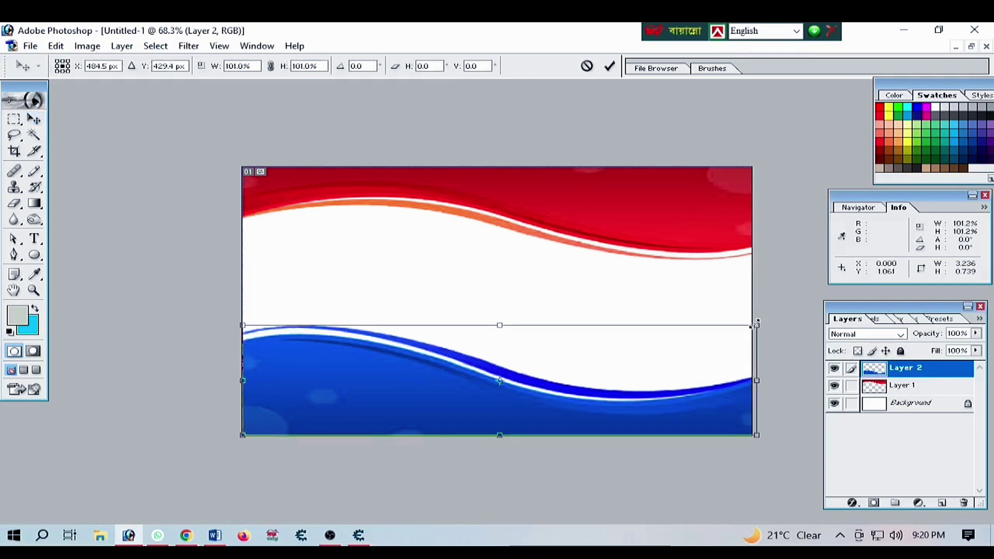
key("Return")
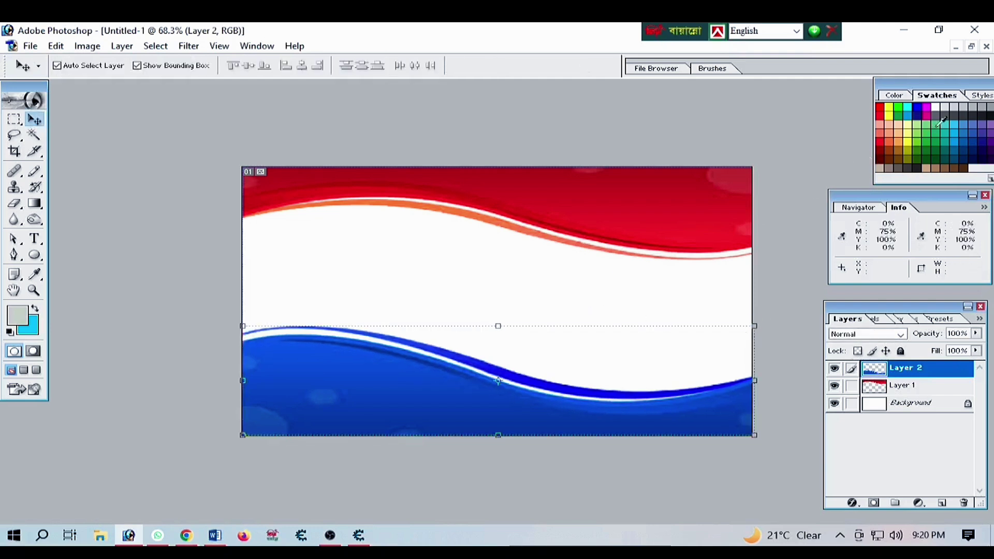
left_click(971, 46)
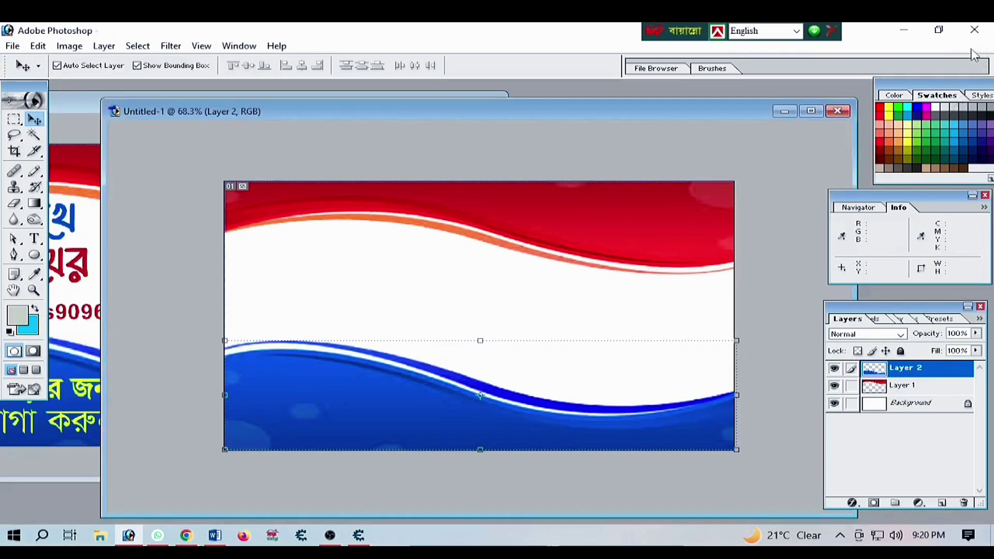
Copy the auto-rickshaw logo into the new card's top-left corner, scaled to 63.3%
left_click_drag(380, 111, 569, 106)
left_click(148, 106)
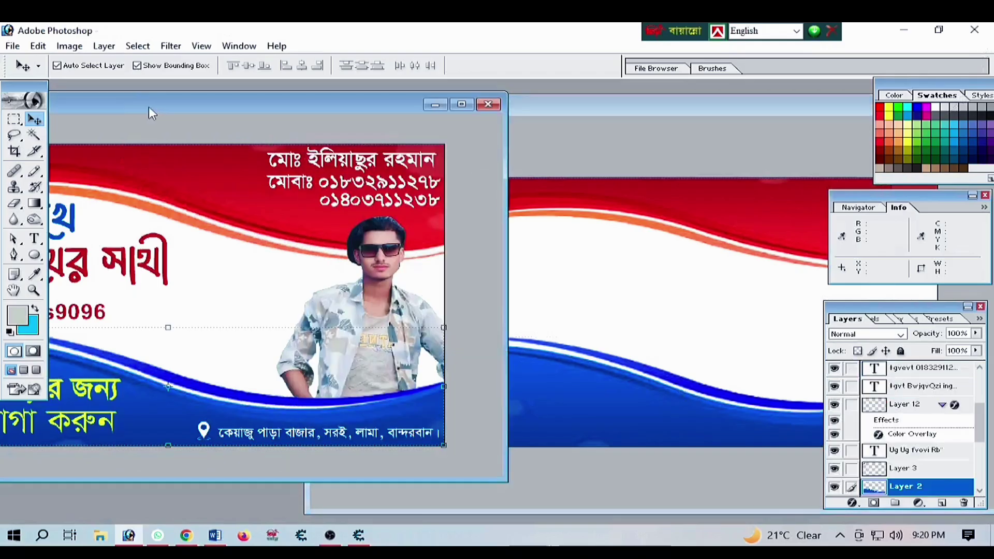
left_click_drag(148, 106, 346, 126)
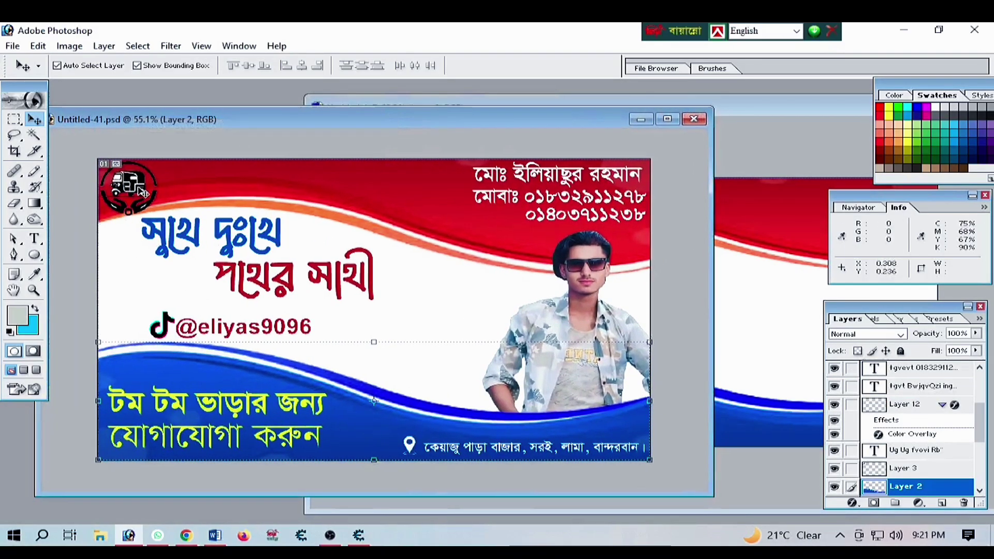
left_click(137, 189)
left_click_drag(138, 189, 465, 231)
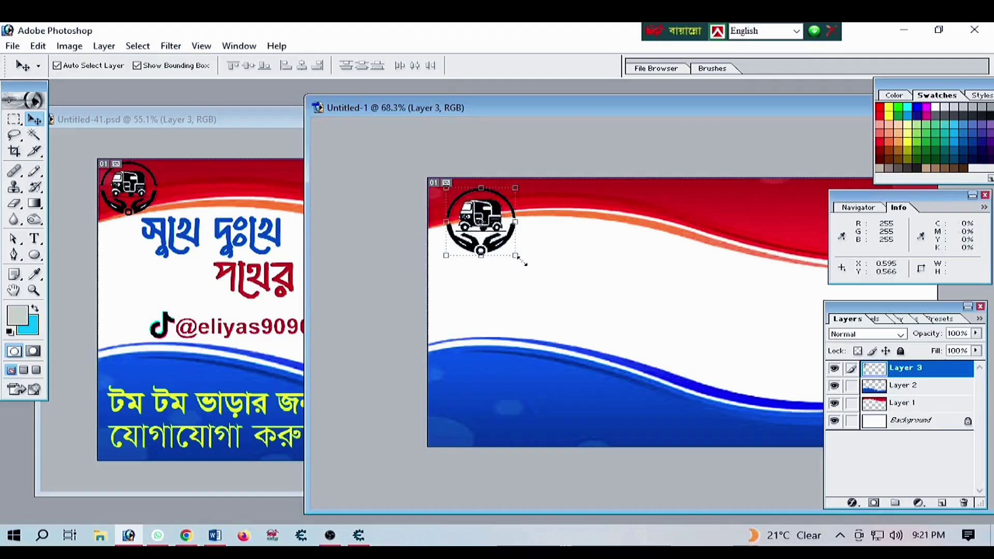
left_click_drag(515, 256, 468, 200)
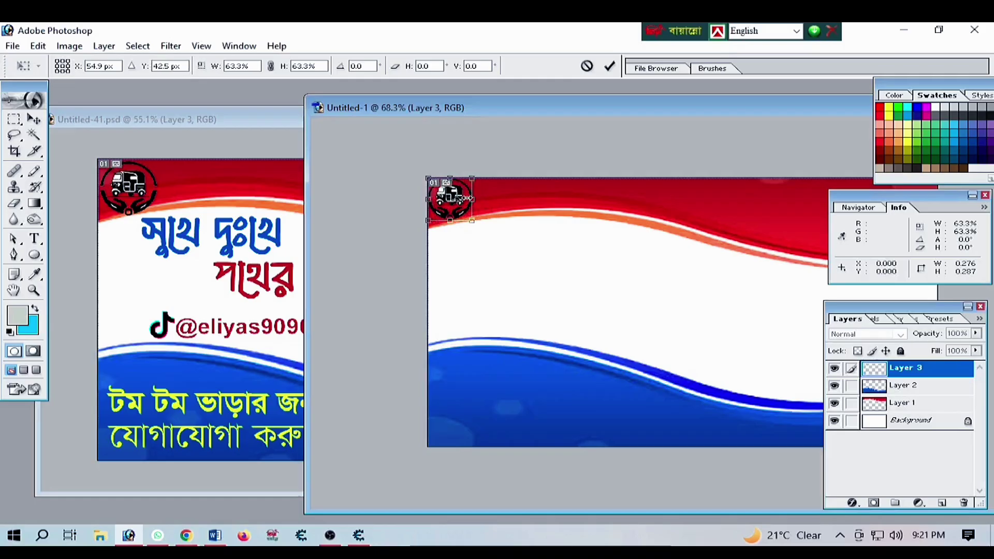
key("Return")
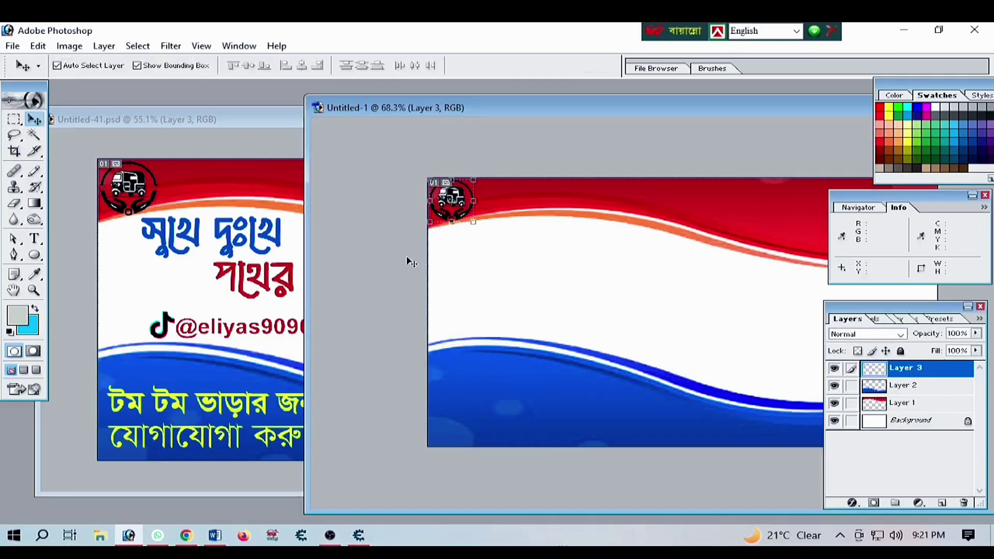
left_click(250, 247)
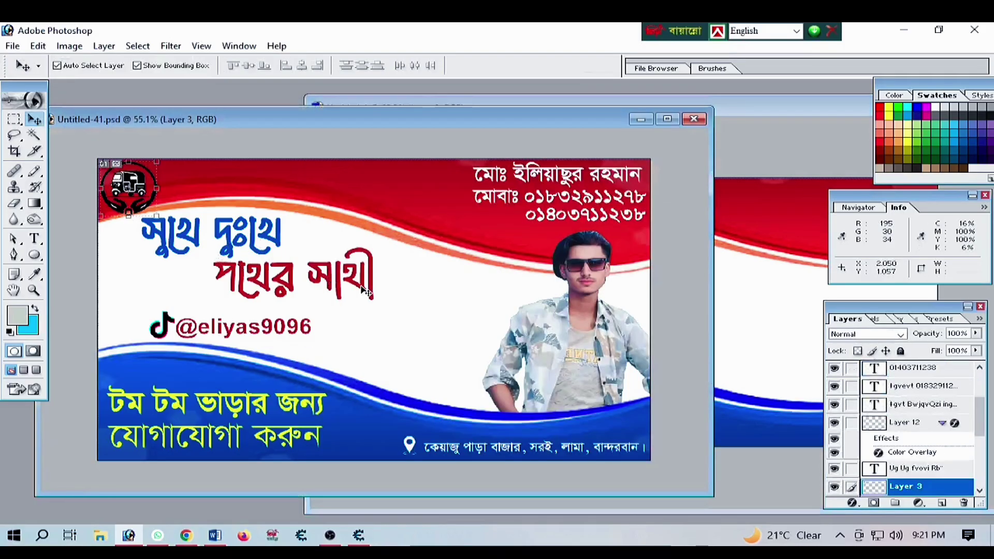
left_click(756, 318)
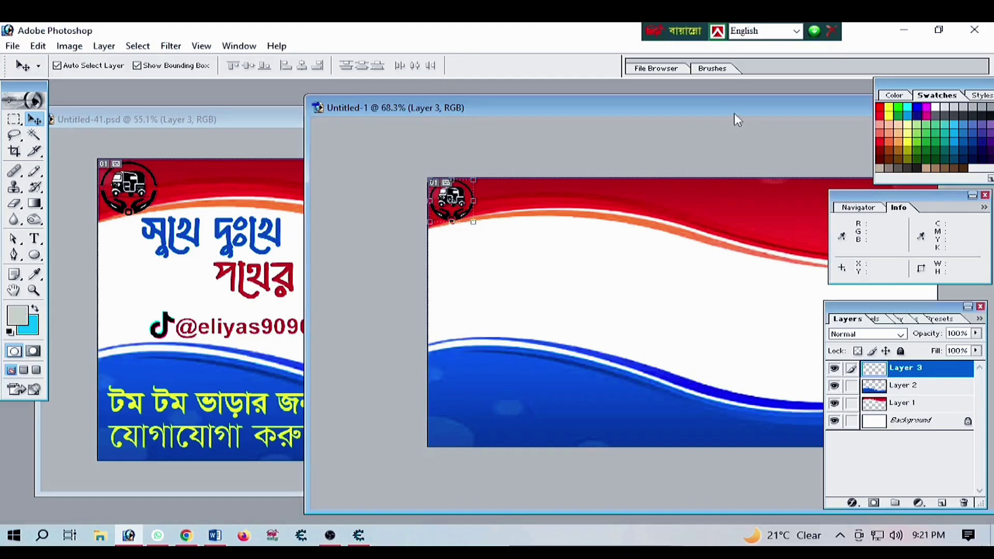
left_click_drag(734, 114, 515, 121)
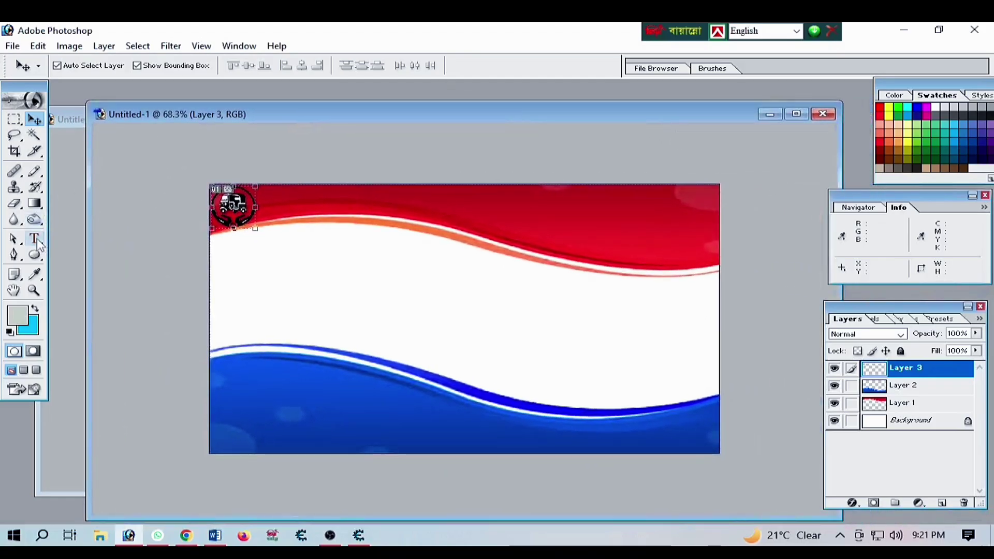
Choose a Li Shohid Bengali font for the Type tool
key("t")
left_click(149, 66)
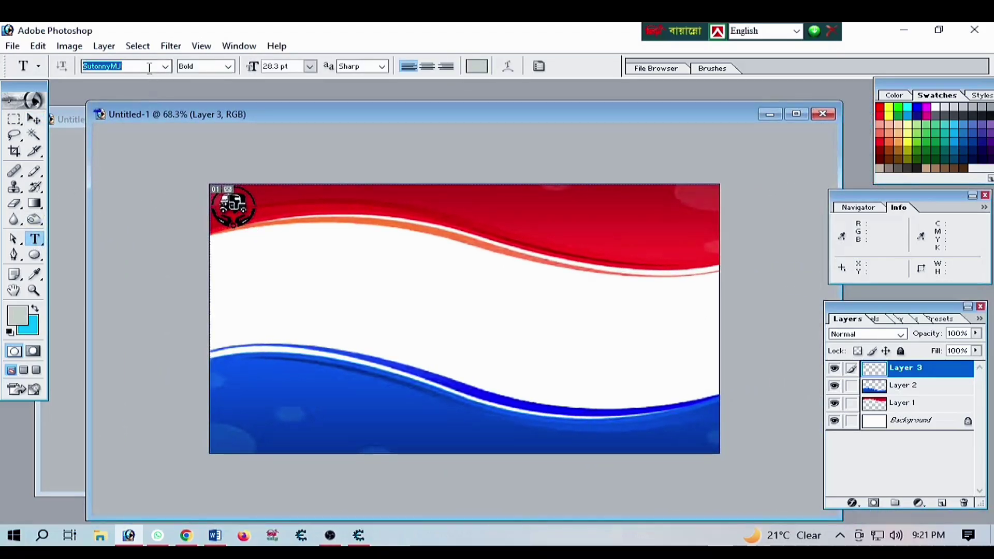
type("Li Mehdi Ekushey A")
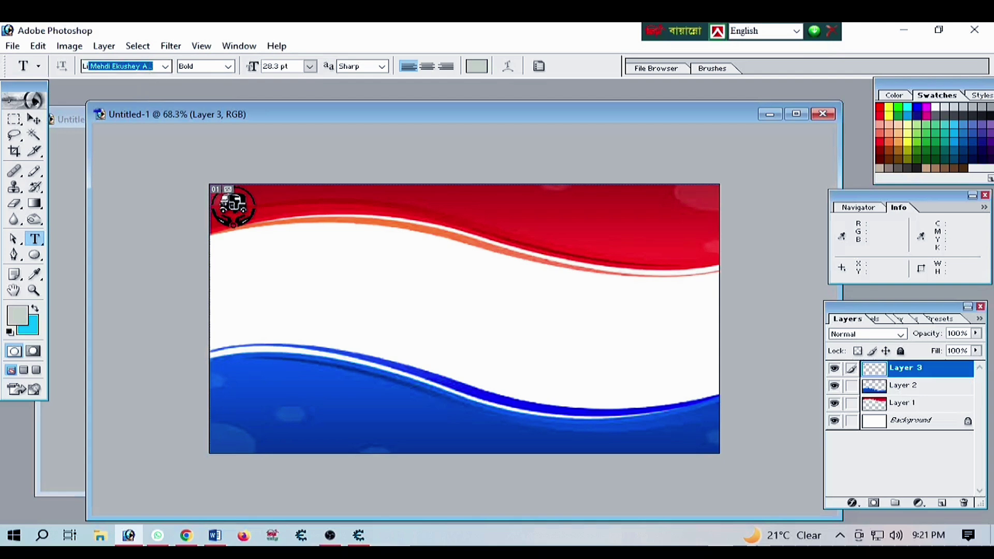
left_click(165, 66)
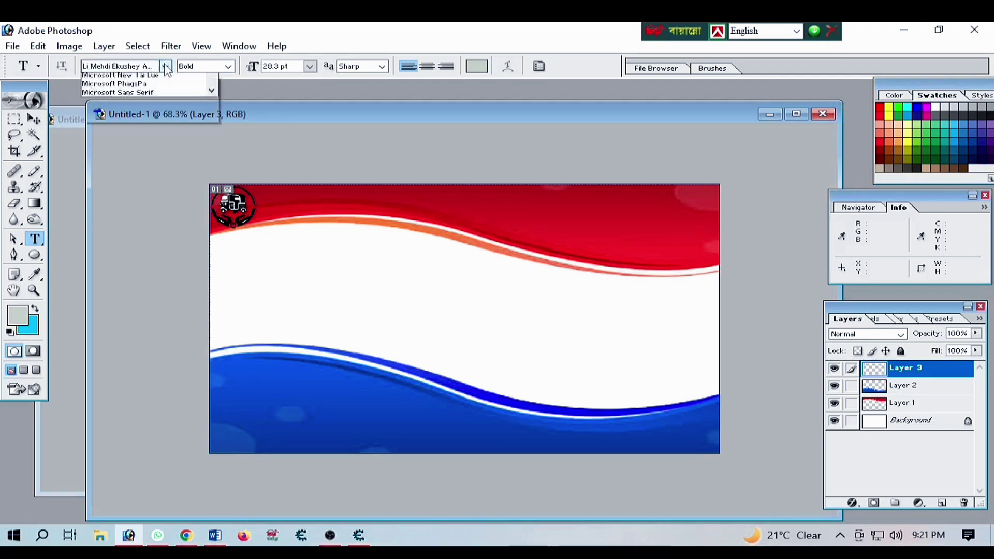
left_click(155, 122)
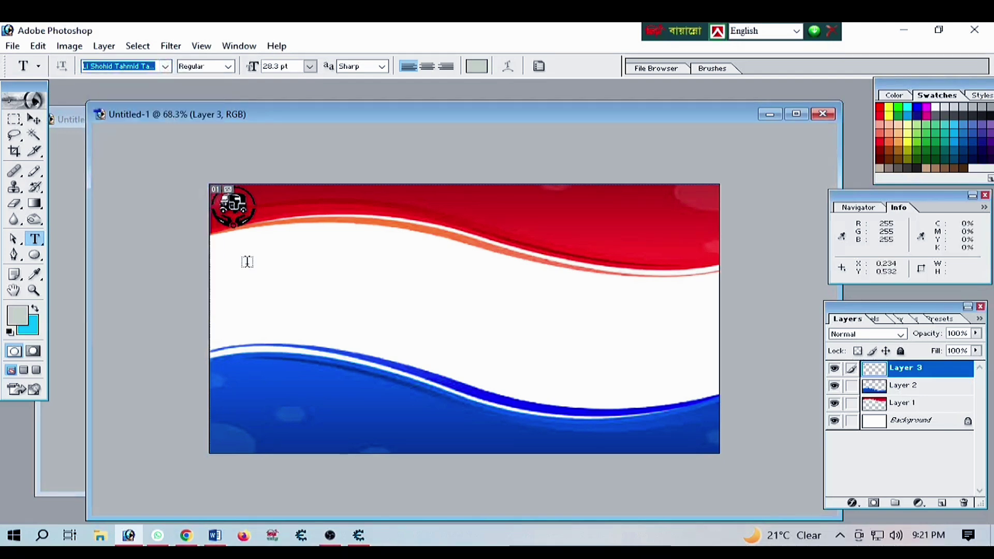
Set the text colour to the wave's blue and type the headline সুখে দুঃখে below the logo
left_click(240, 261)
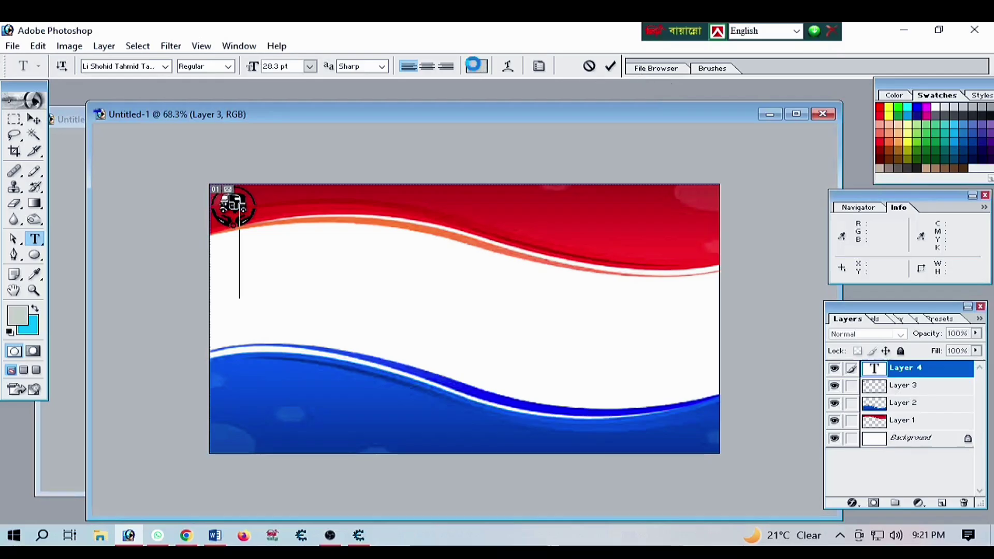
left_click(476, 66)
left_click(359, 392)
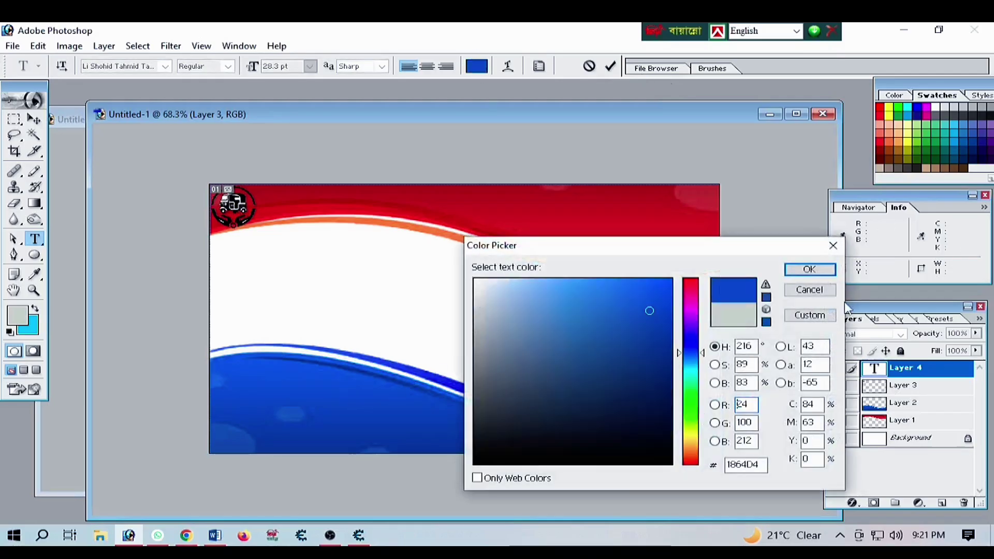
left_click(809, 269)
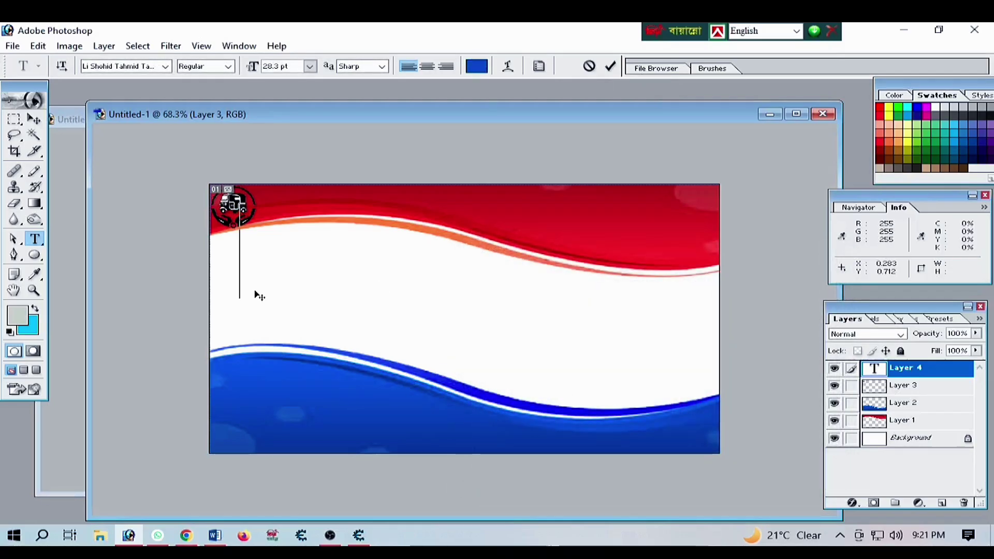
type("n")
key("BackSpace")
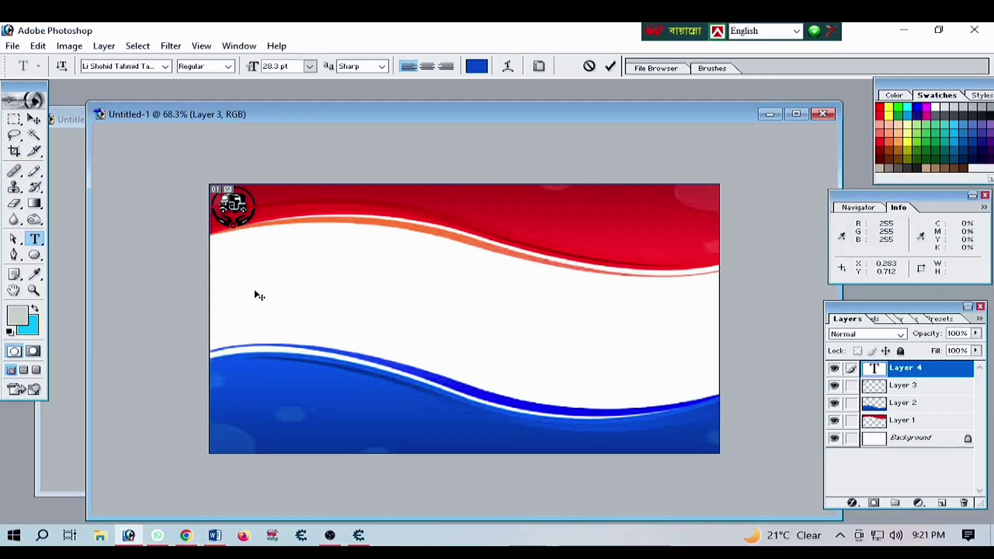
key("ctrl+alt+b")
type("n")
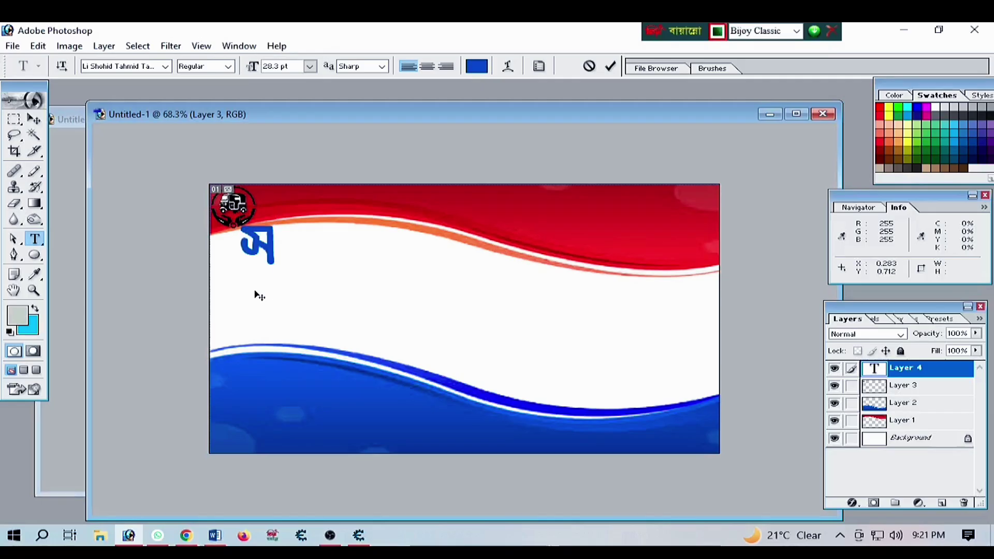
type("sfL")
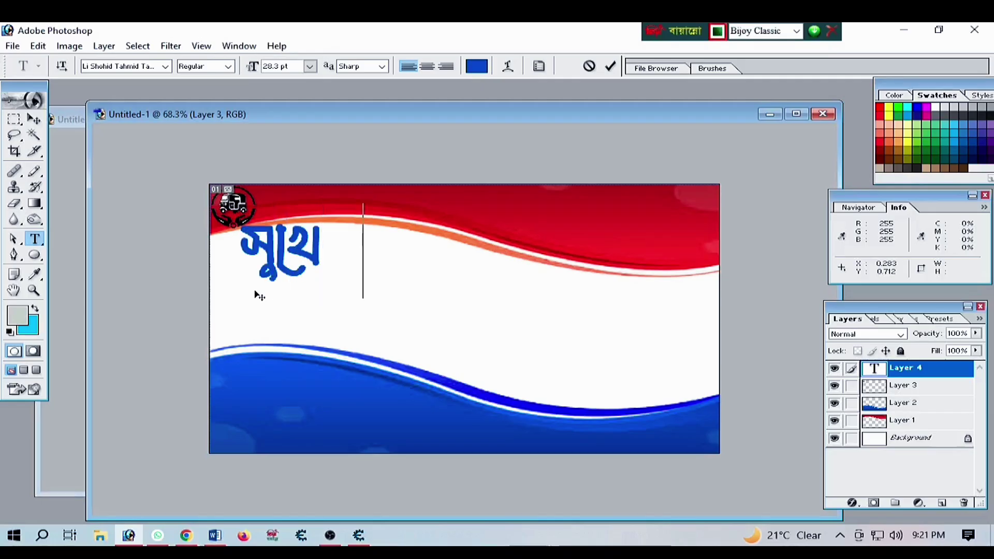
type(" ls")
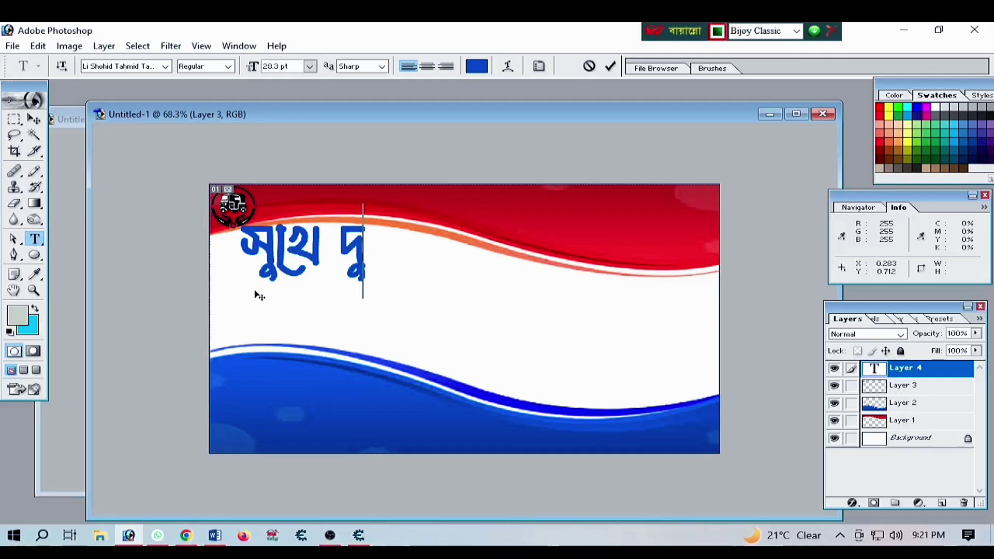
type("|cJ")
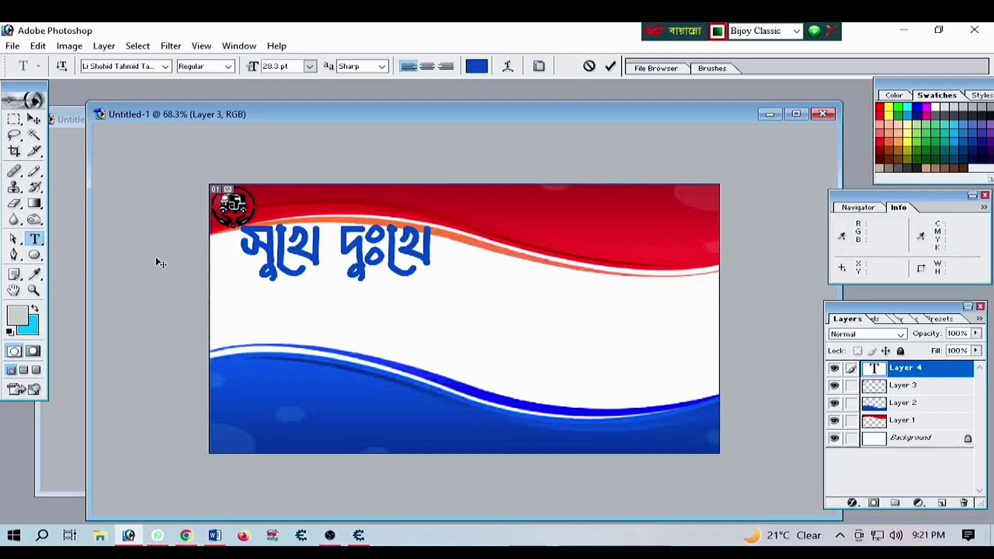
left_click(34, 119)
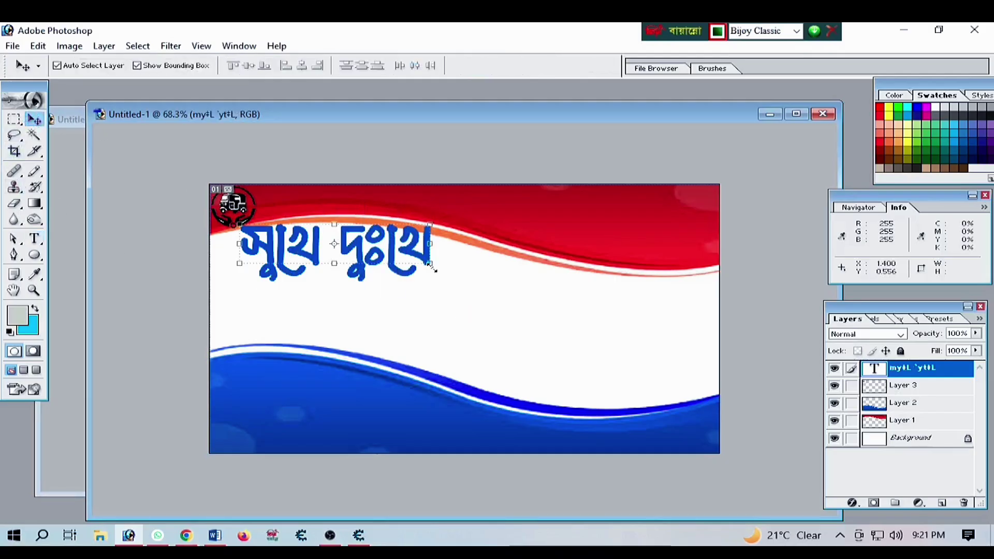
Shrink the headline and place a copy of it below the original
left_click_drag(431, 265, 369, 308)
key("Return")
left_click_drag(288, 314, 376, 313)
Recolour the copied line red D01F25 and retype it as পাথের সাথী
left_click(36, 239)
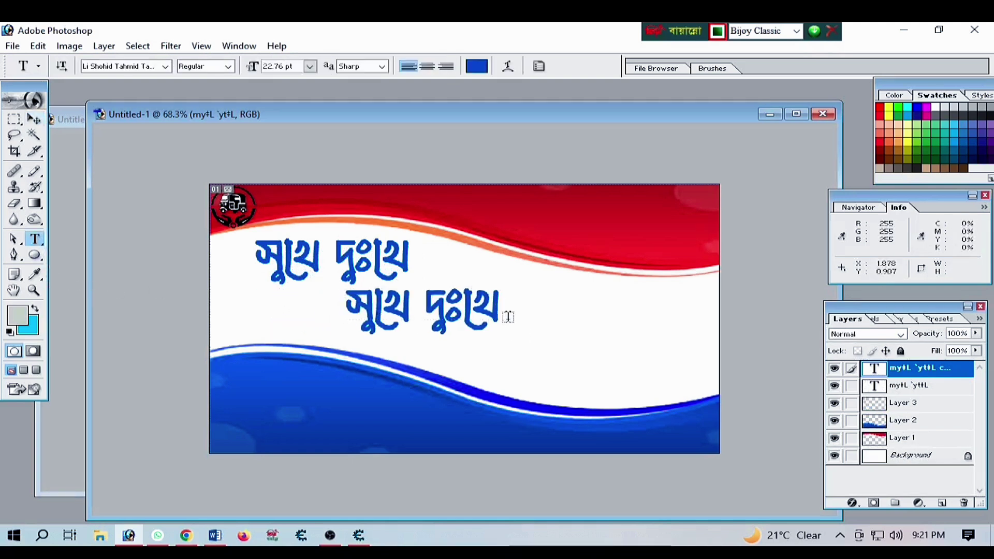
left_click_drag(508, 317, 345, 315)
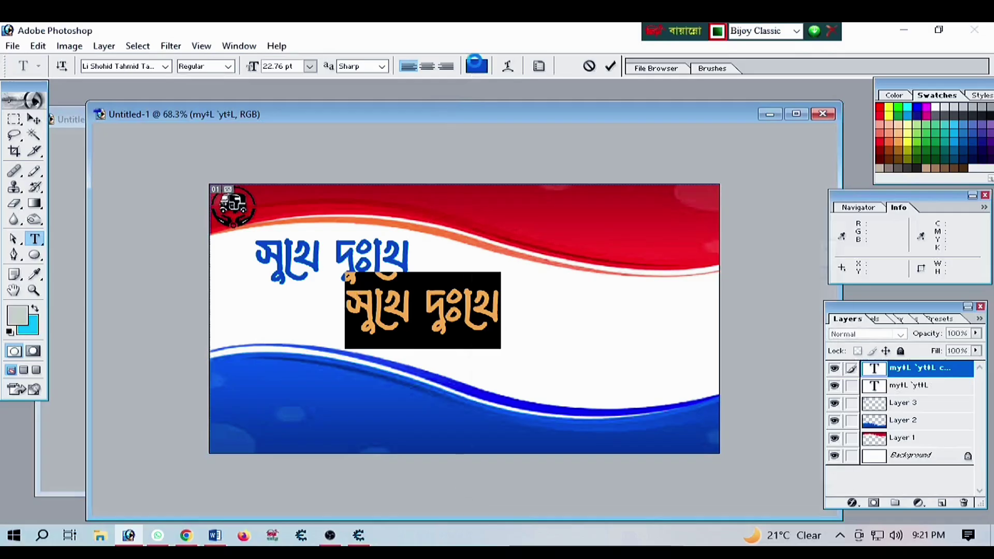
left_click(476, 66)
left_click(512, 207)
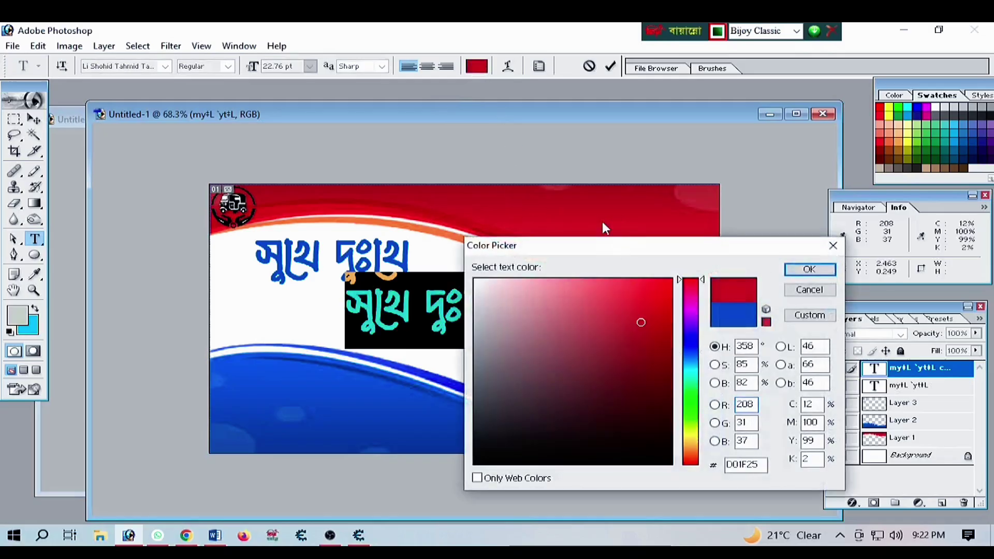
left_click(809, 269)
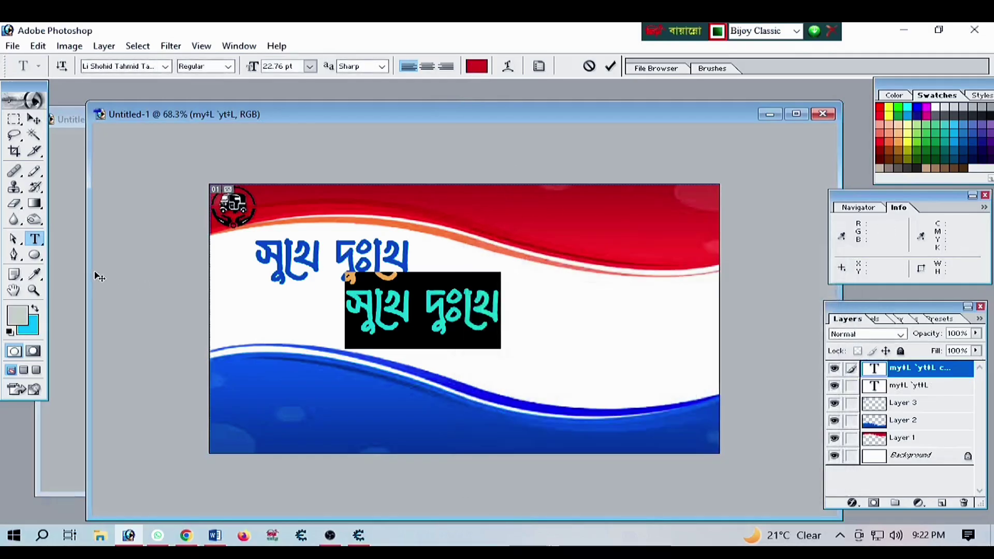
type("পা")
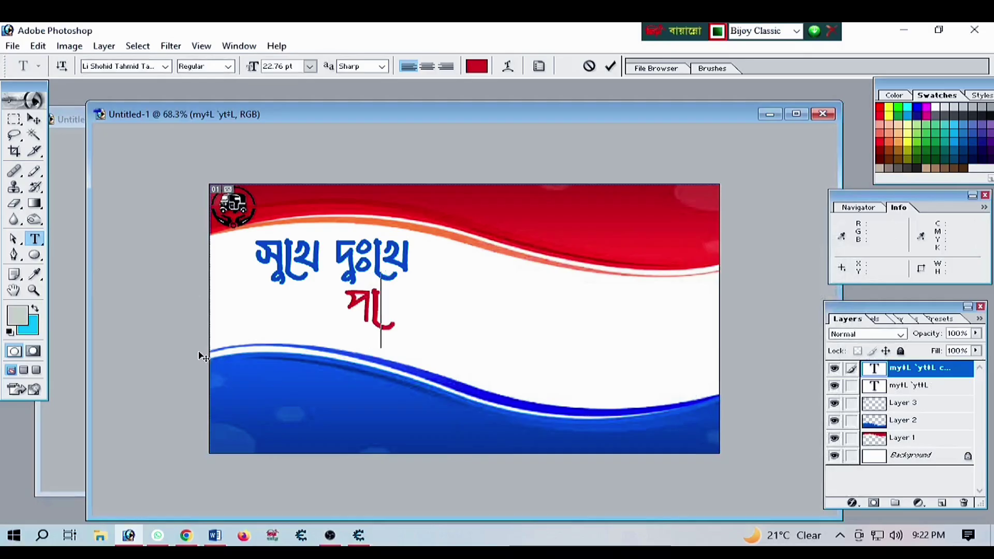
type("থের")
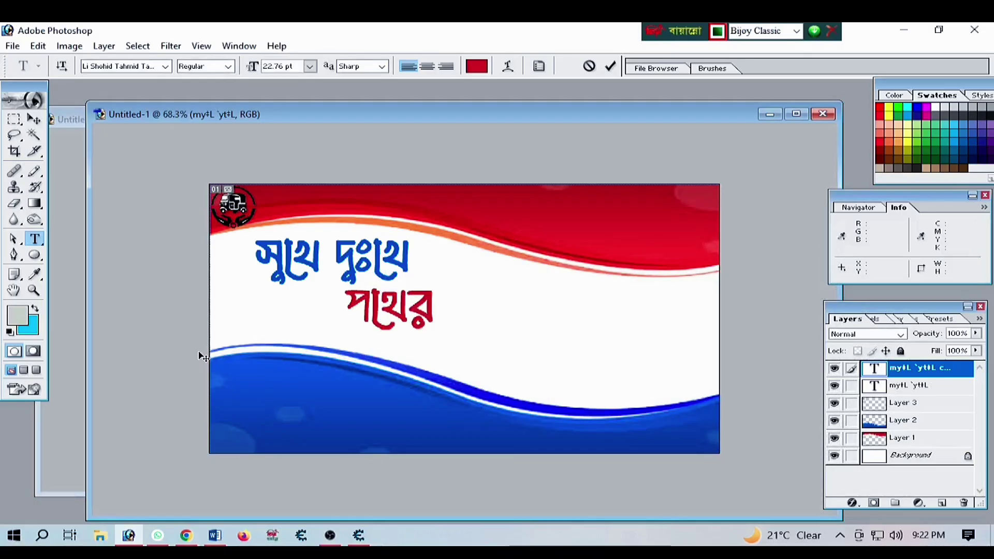
type(" সাথী")
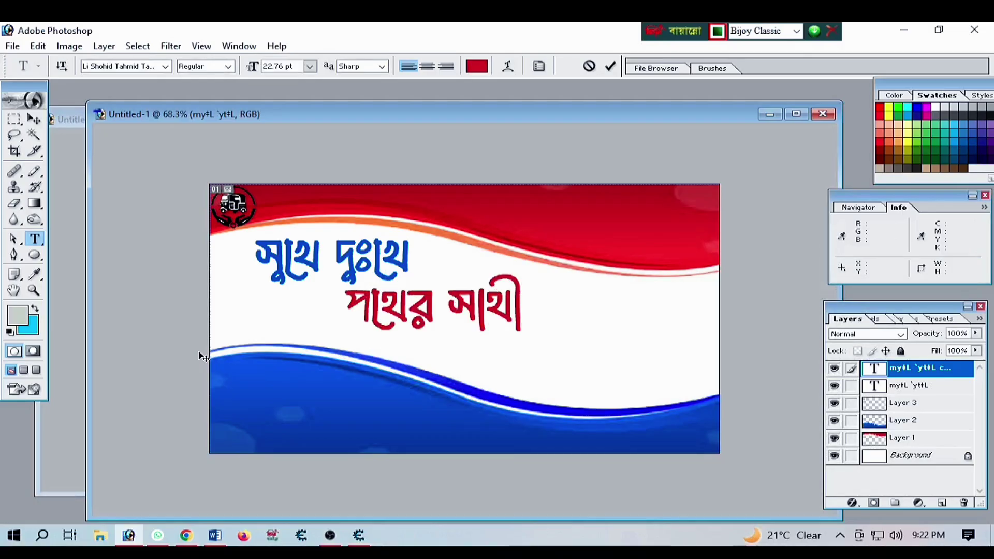
Commit the red line, then copy the TikTok logo into the card above the blue wave
left_click(33, 119)
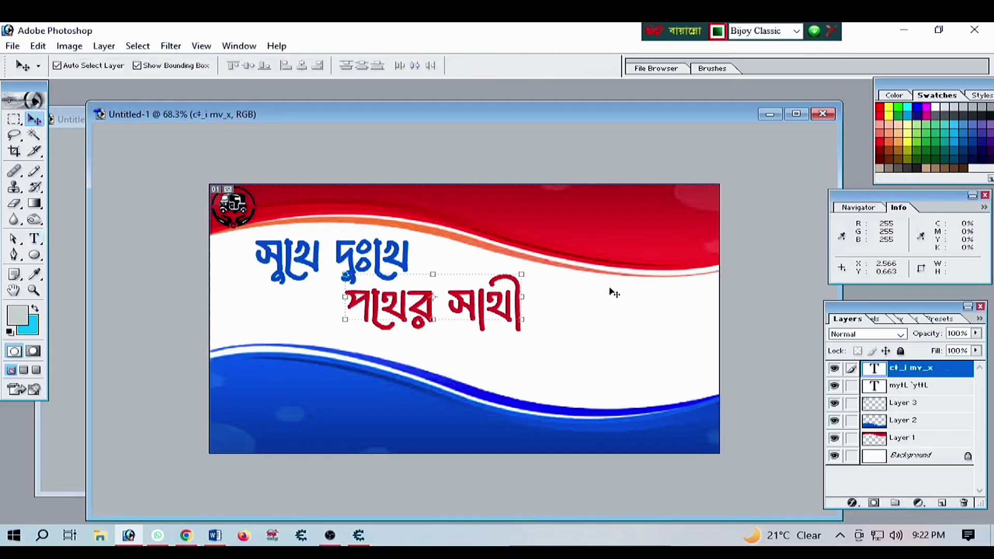
left_click_drag(273, 121, 487, 106)
left_click(269, 119)
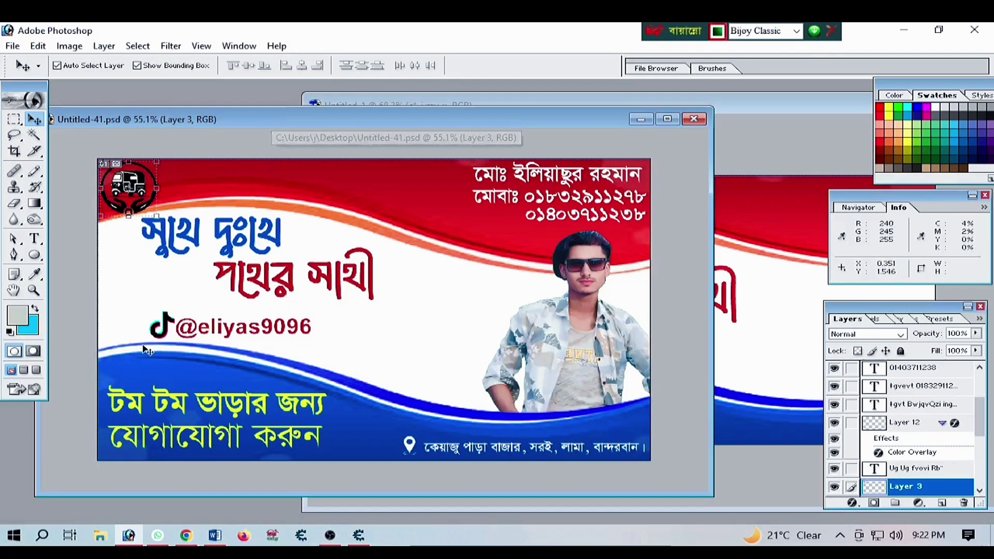
left_click(163, 334)
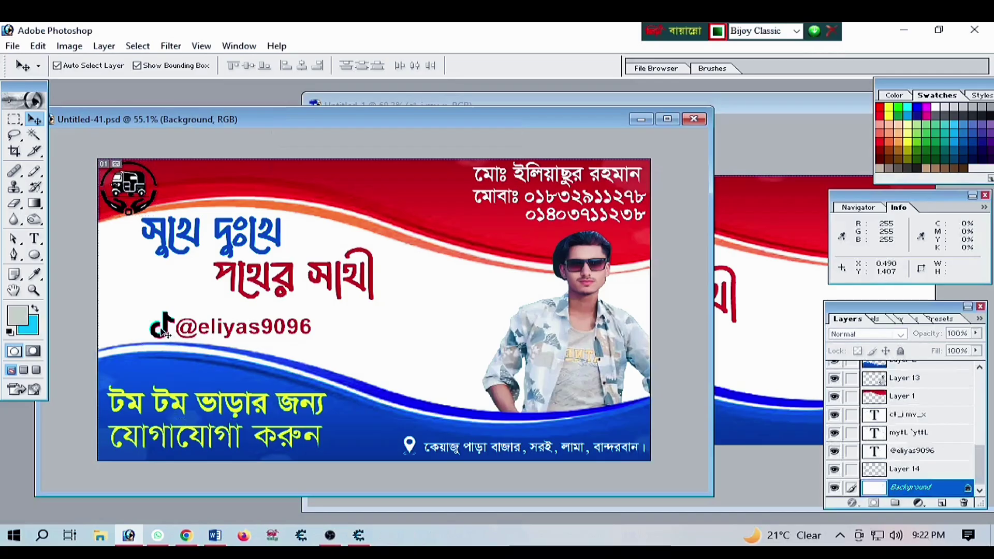
left_click(164, 324)
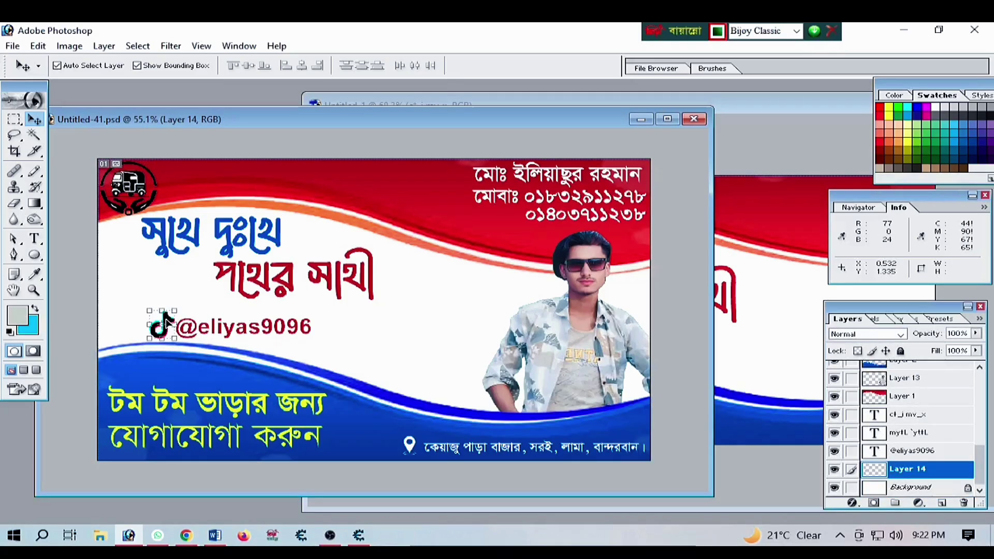
left_click_drag(164, 318, 627, 350)
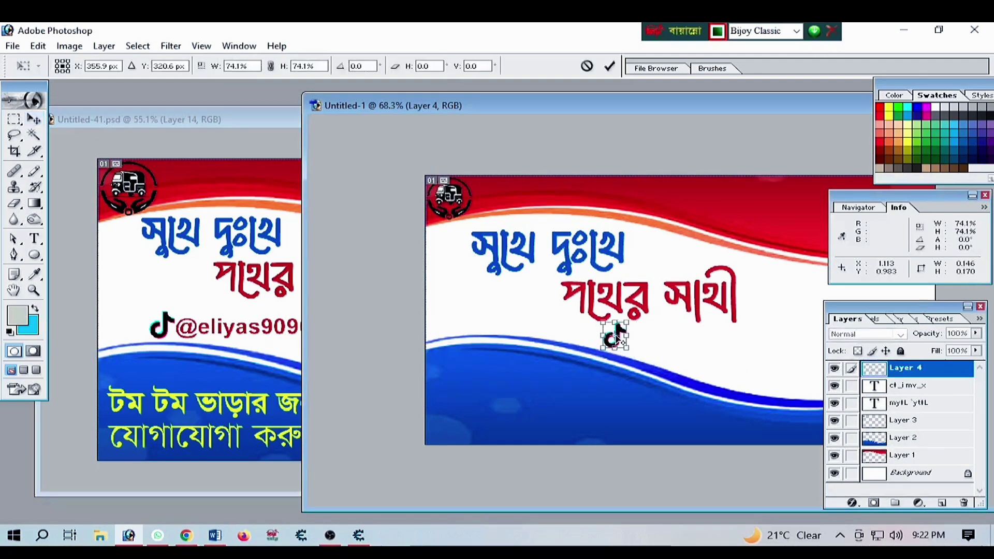
left_click_drag(615, 335, 646, 340)
left_click_drag(738, 101, 565, 108)
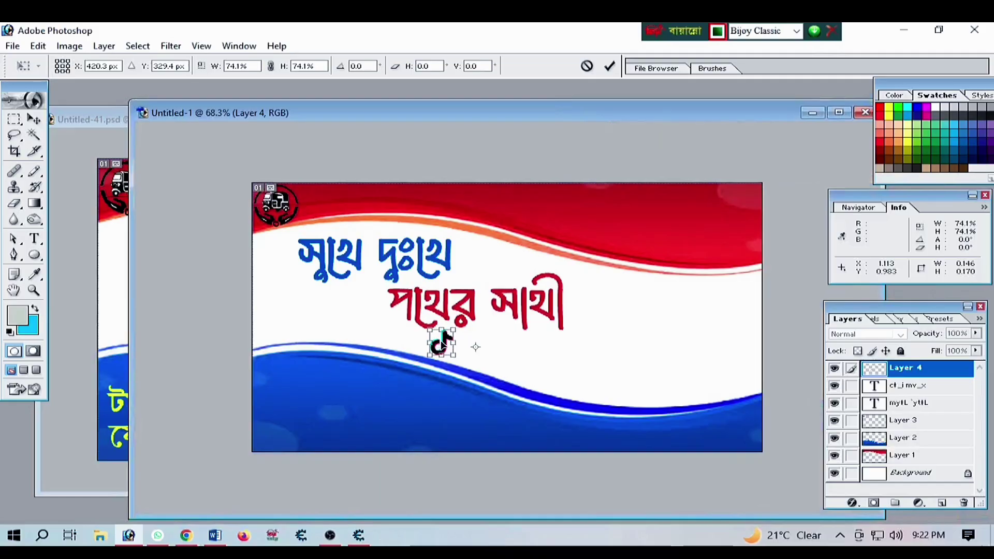
left_click_drag(443, 337, 499, 359)
Copy the TikTok handle text into the card and shrink it to about 60%
left_click(111, 204)
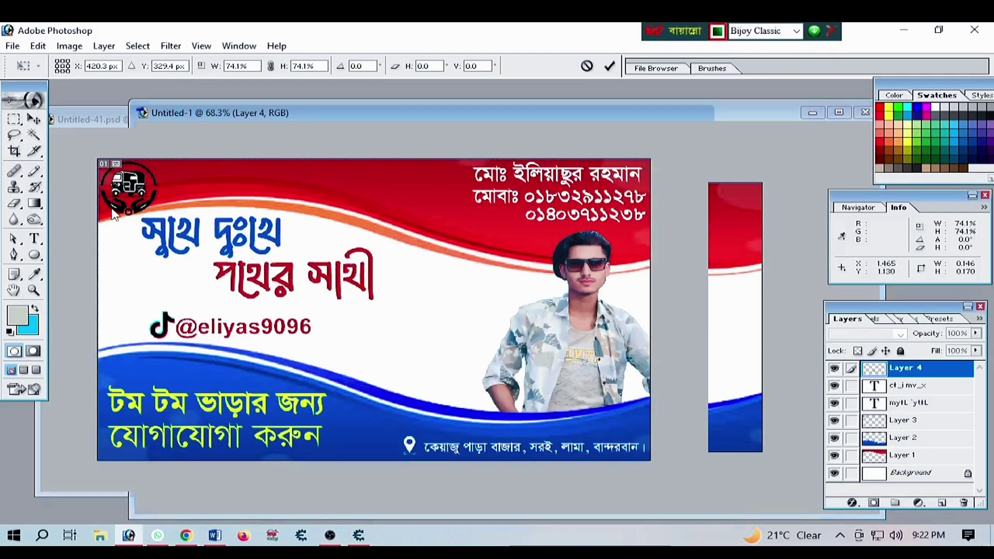
left_click(233, 326)
left_click(221, 328)
left_click_drag(220, 328, 517, 357)
left_click_drag(635, 370, 527, 358)
key("Return")
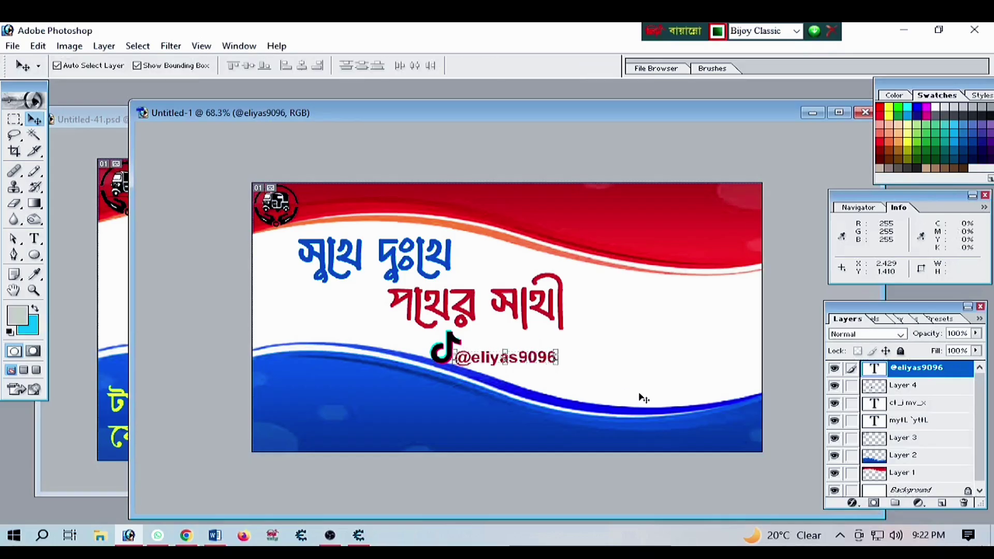
Return to the new card document and set the text colour to bright yellow
left_click(628, 370)
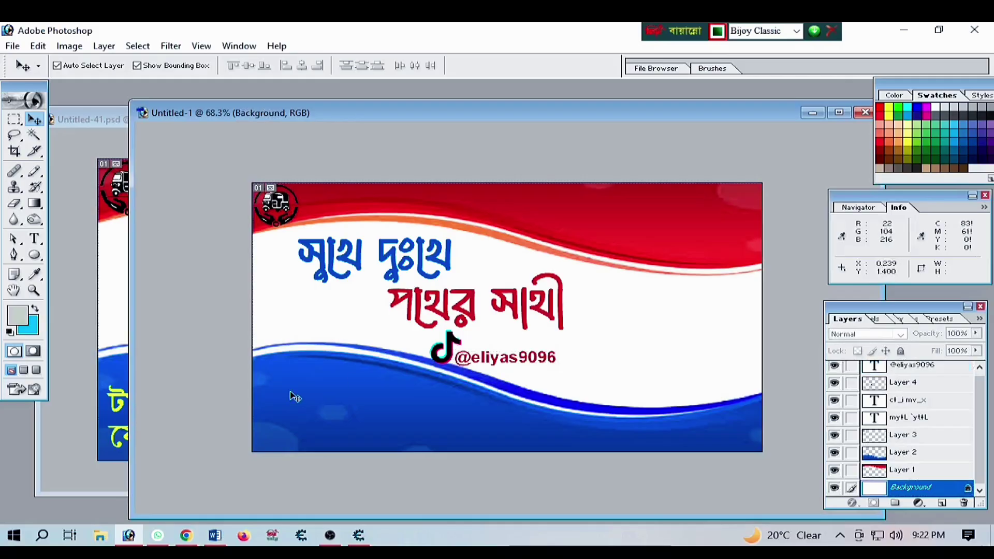
left_click(102, 399)
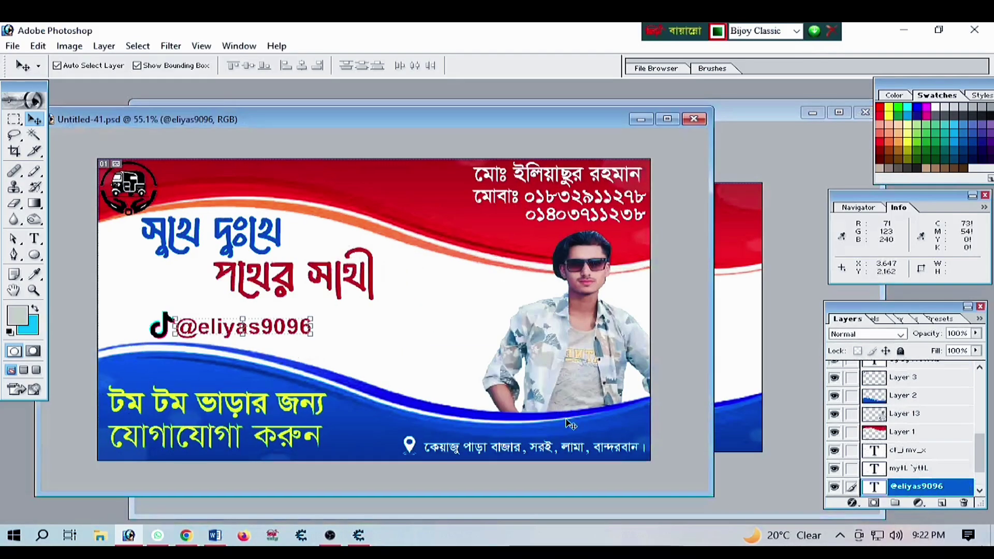
left_click(744, 427)
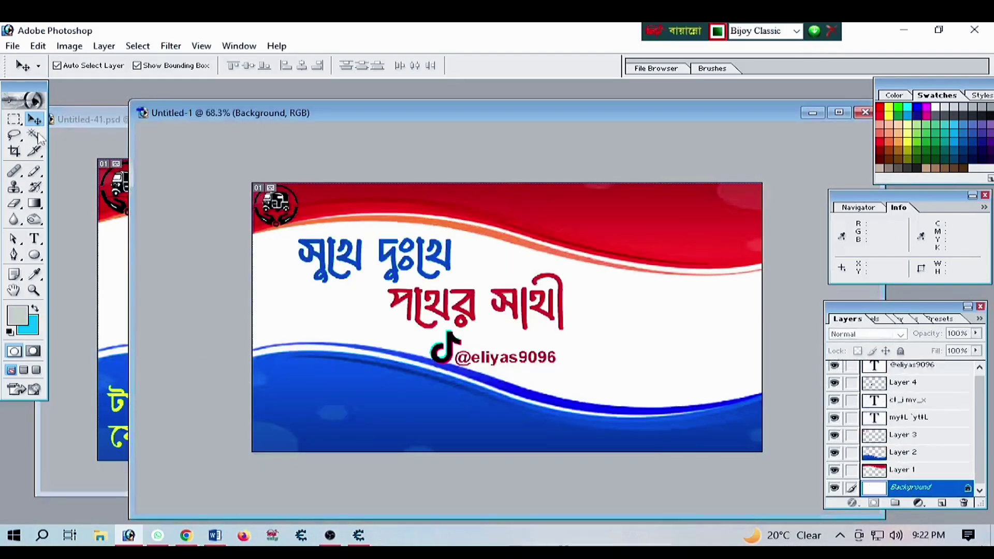
left_click(34, 238)
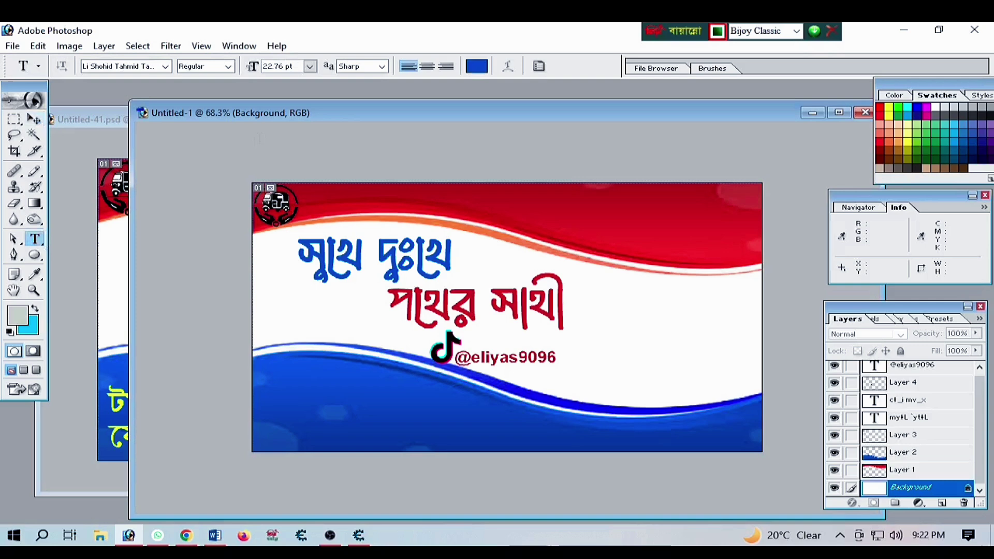
left_click(477, 66)
left_click(691, 436)
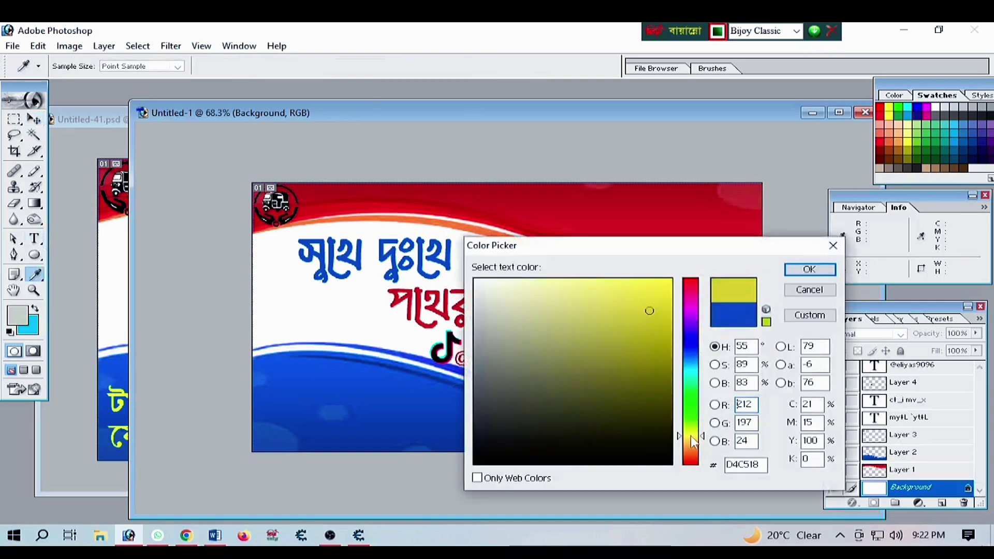
left_click(669, 279)
left_click(786, 271)
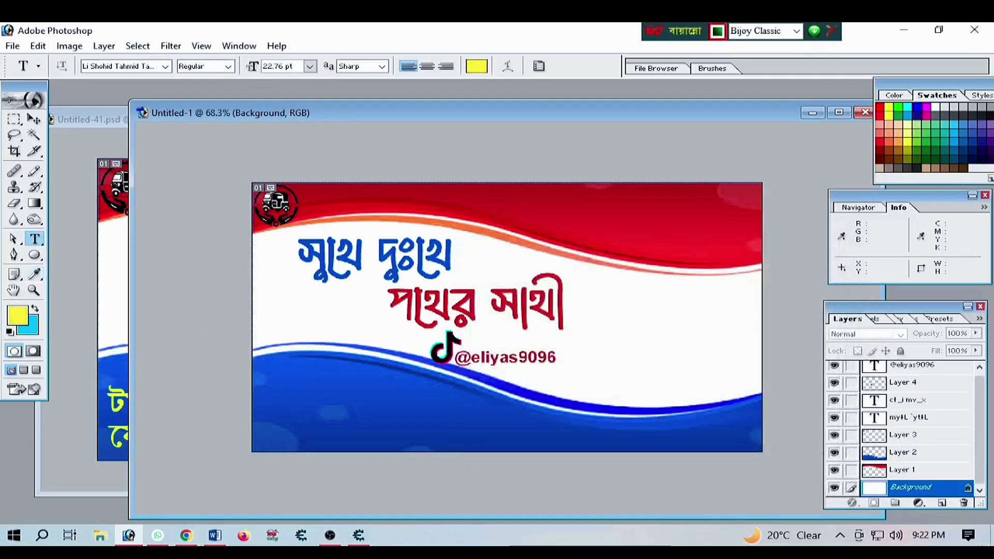
Start a yellow text layer on the blue wave in SumeshwariMJ and bring it to the top
left_click(277, 387)
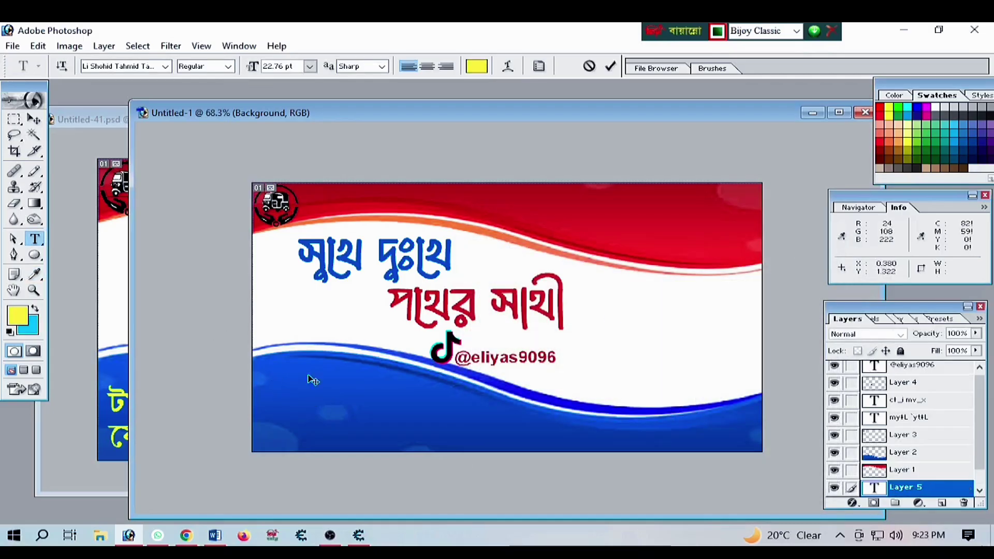
left_click(151, 66)
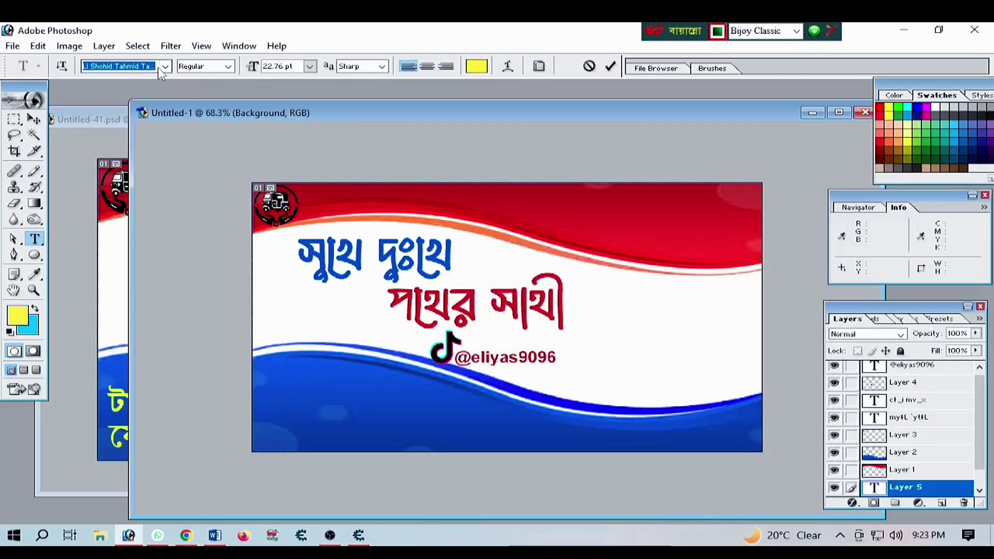
left_click(721, 31)
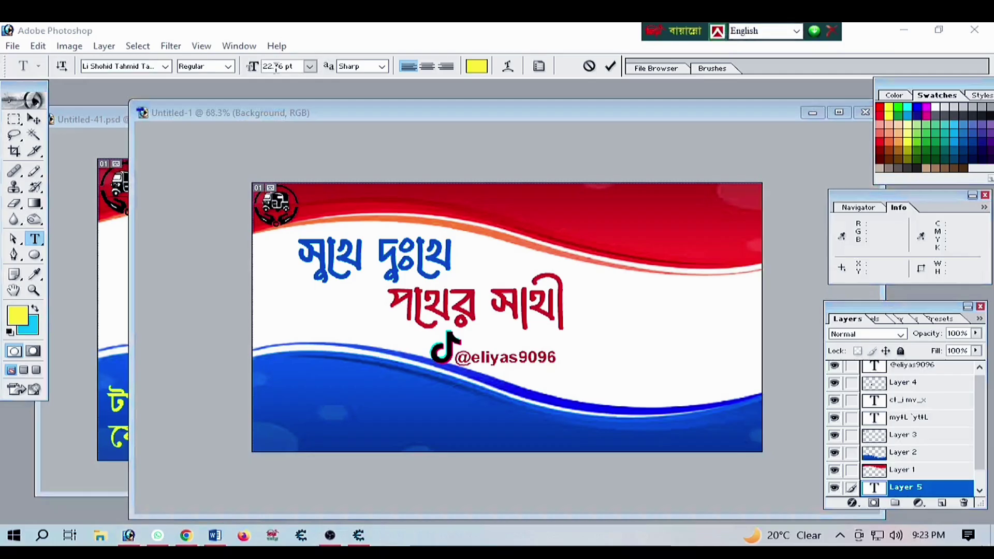
left_click(152, 67)
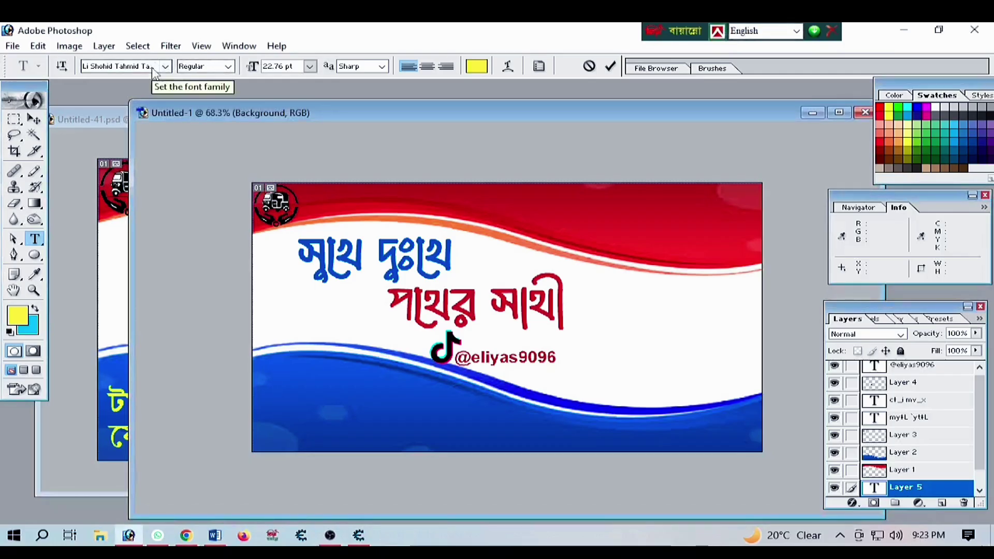
left_click(148, 69)
type("SuneshwariMJ")
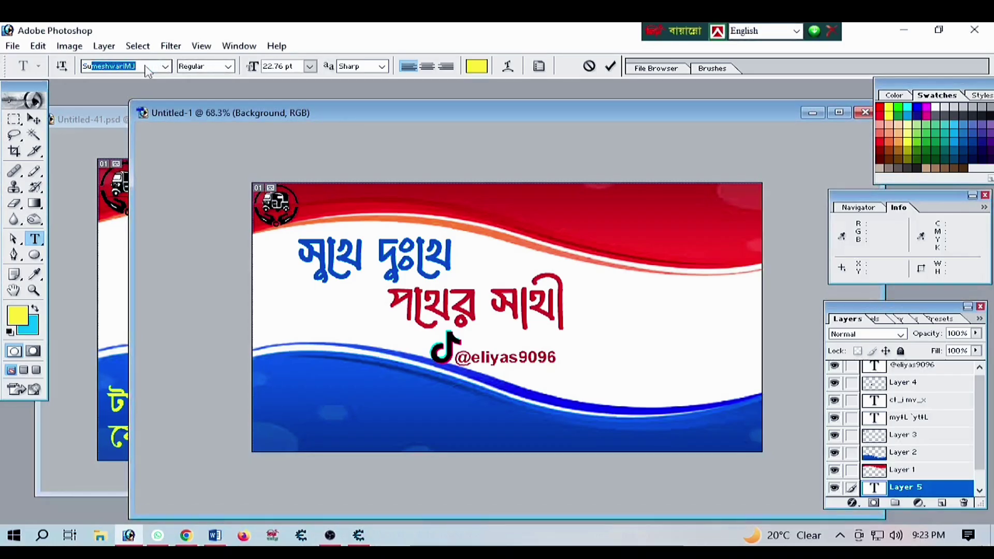
key("Return")
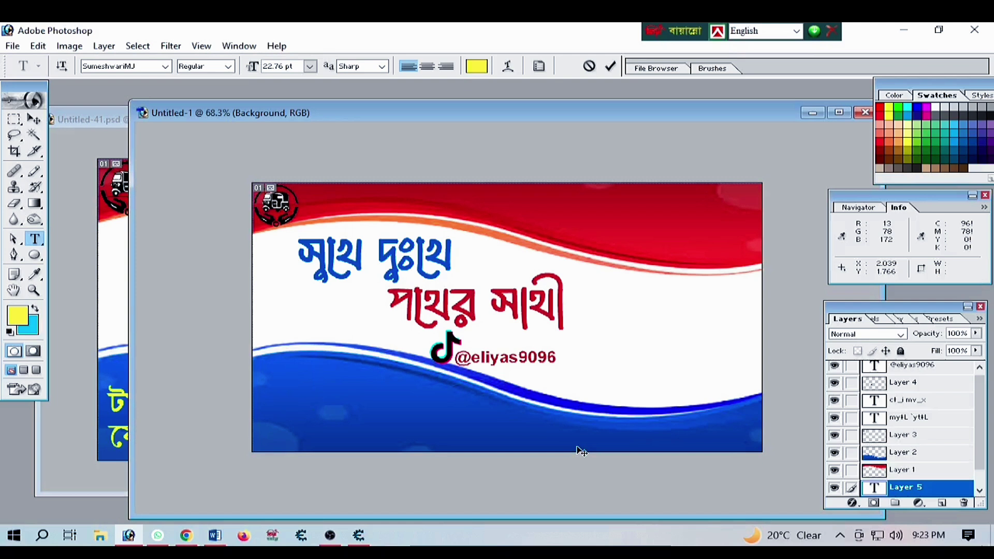
left_click(34, 119)
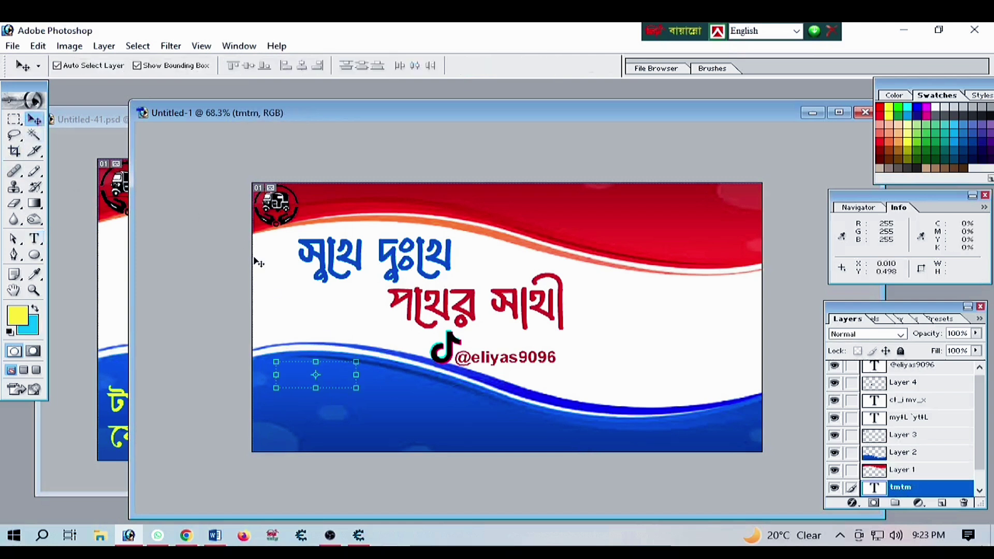
key("ctrl+bracketright")
key("ctrl+bracketright")
key("ctrl+bracketright")
key("ctrl+bracketright")
key("ctrl+bracketright")
key("ctrl+bracketright")
key("ctrl+bracketright")
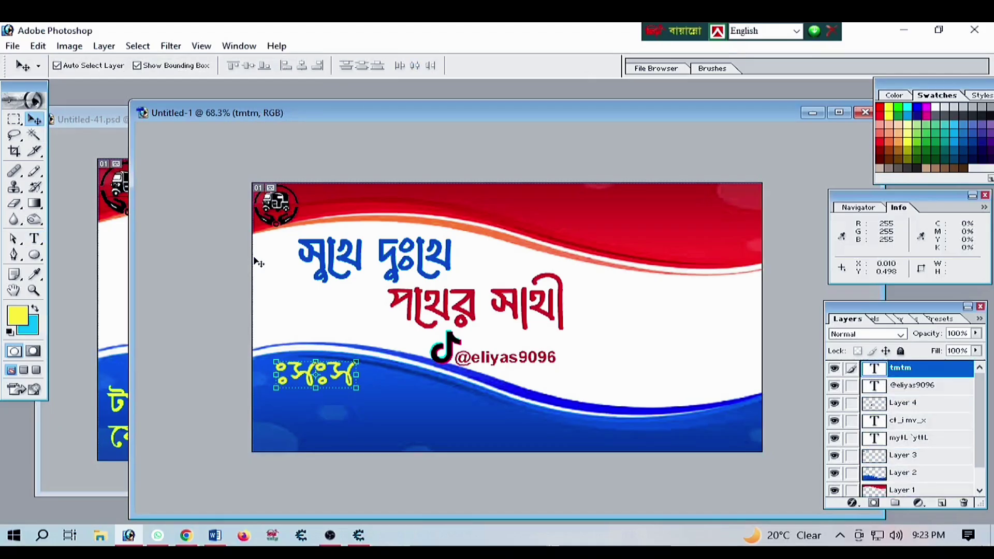
Replace the placeholder tmtm text with the Bijoy-typed line কার ভাড়ার জন্য
left_click(34, 239)
left_click_drag(356, 386, 277, 386)
key("ctrl+alt+b")
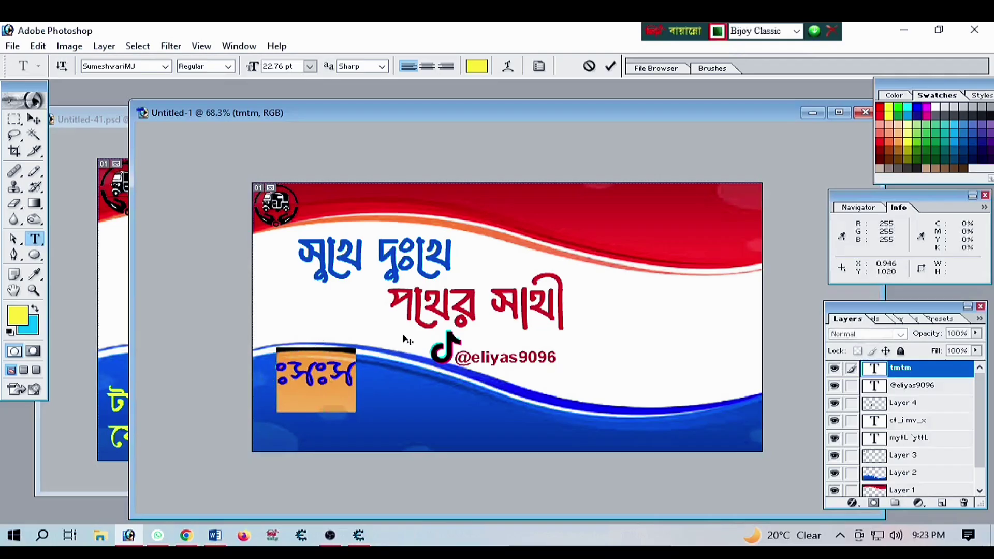
type("tm tm")
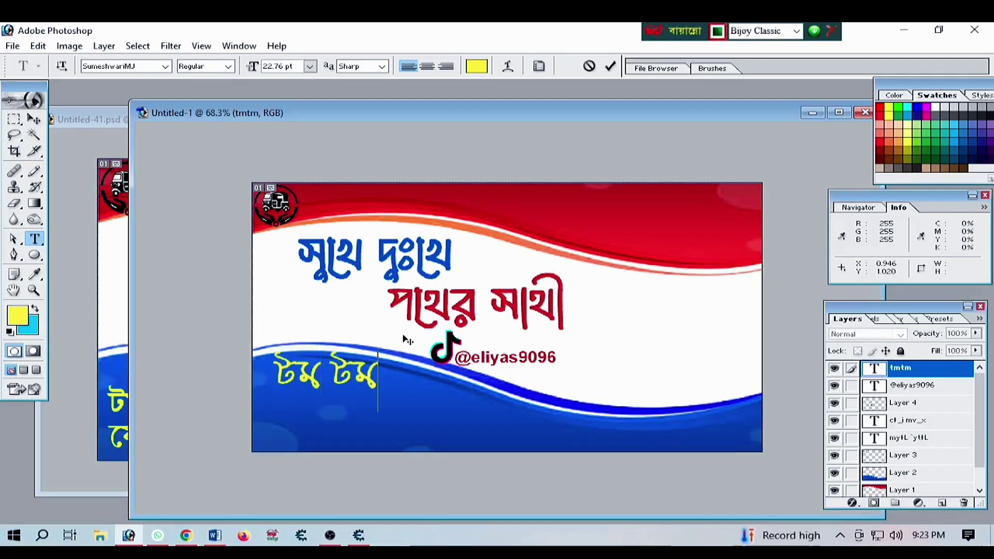
type(" Hf")
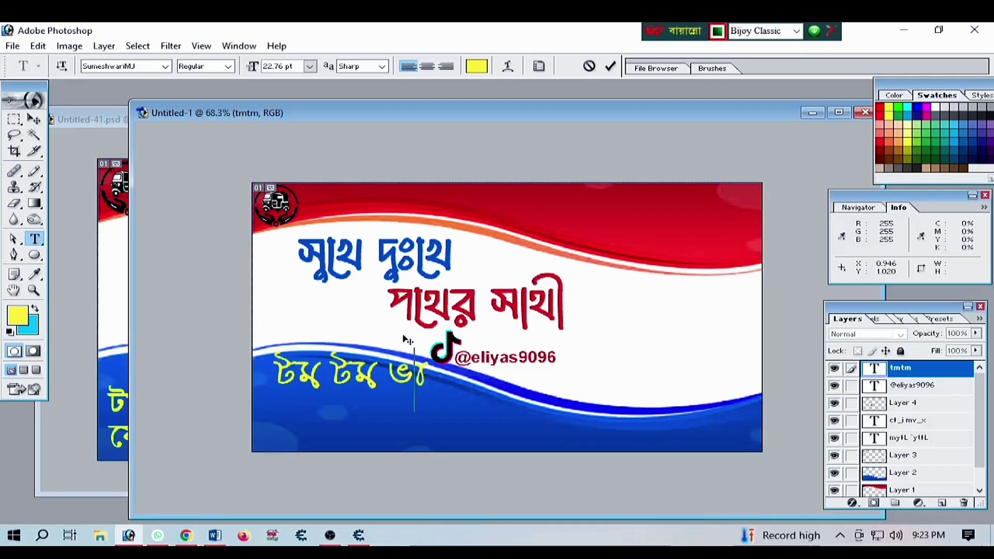
key("ctrl+a")
key("BackSpace")
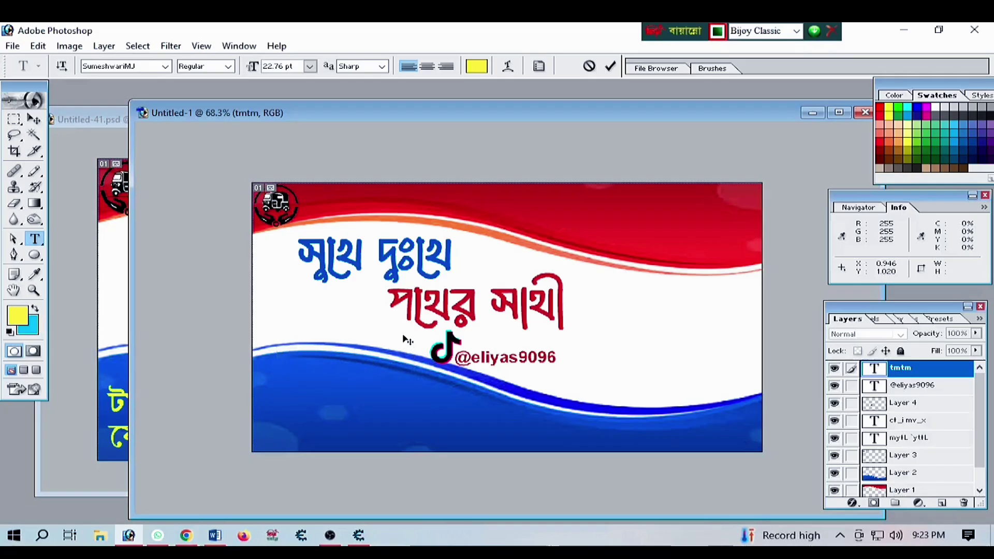
type("jf")
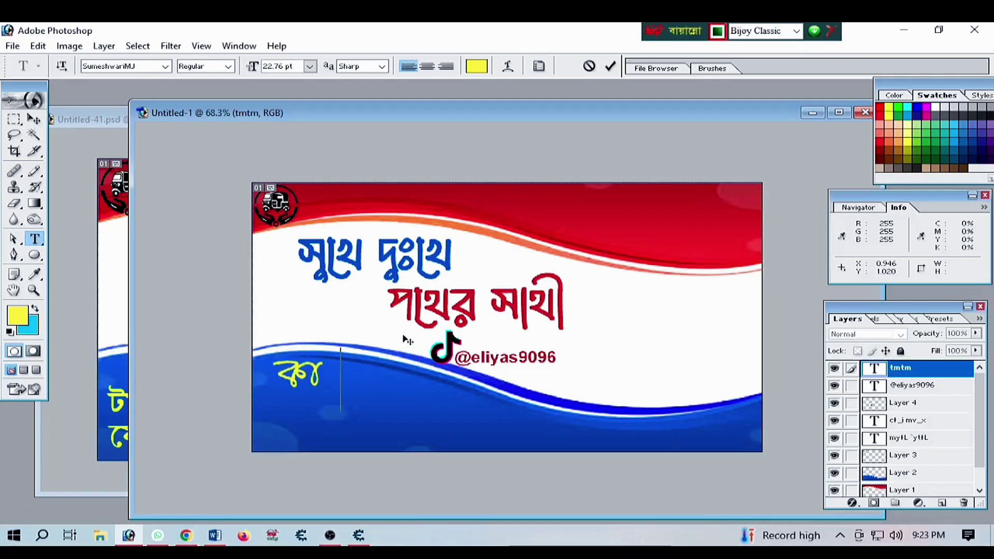
type("v Hf")
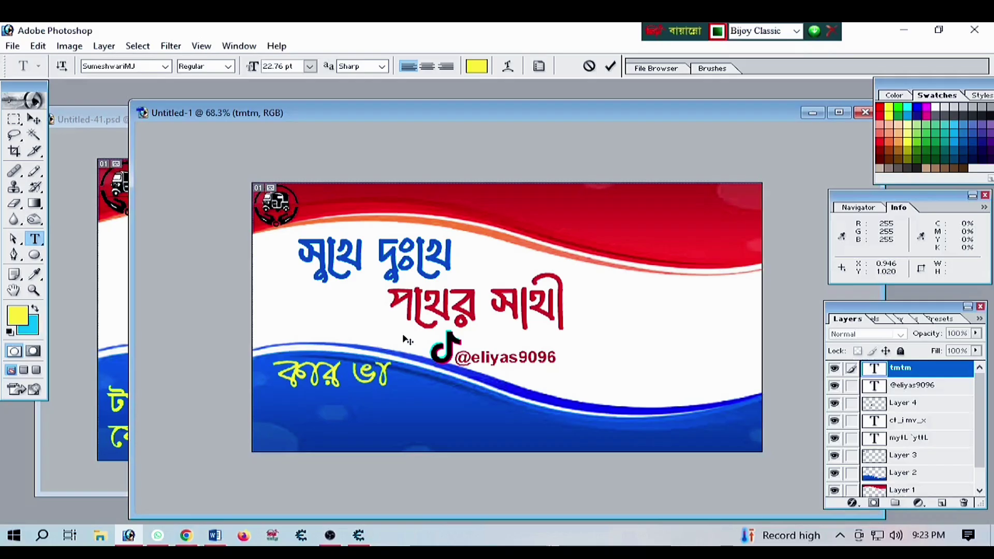
type("pfv")
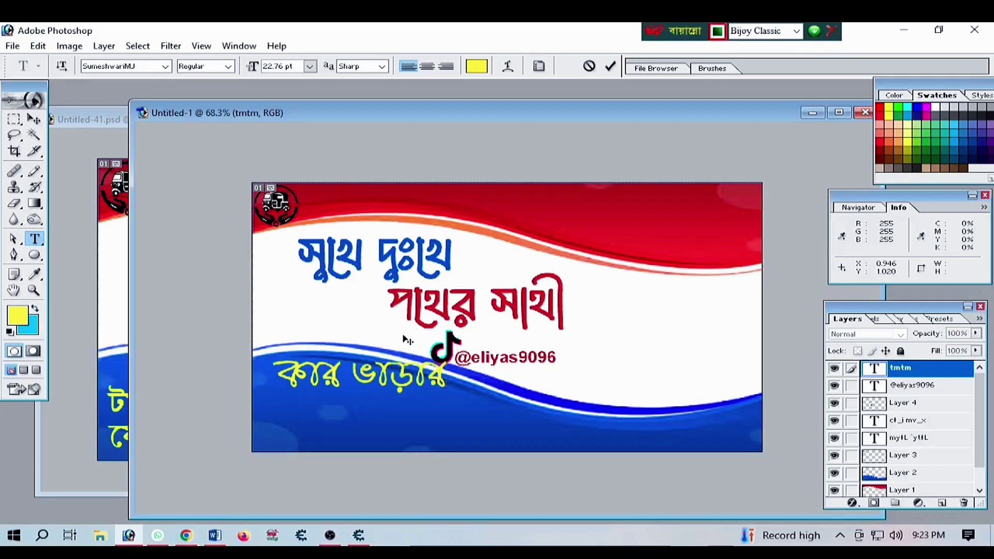
type(" ub")
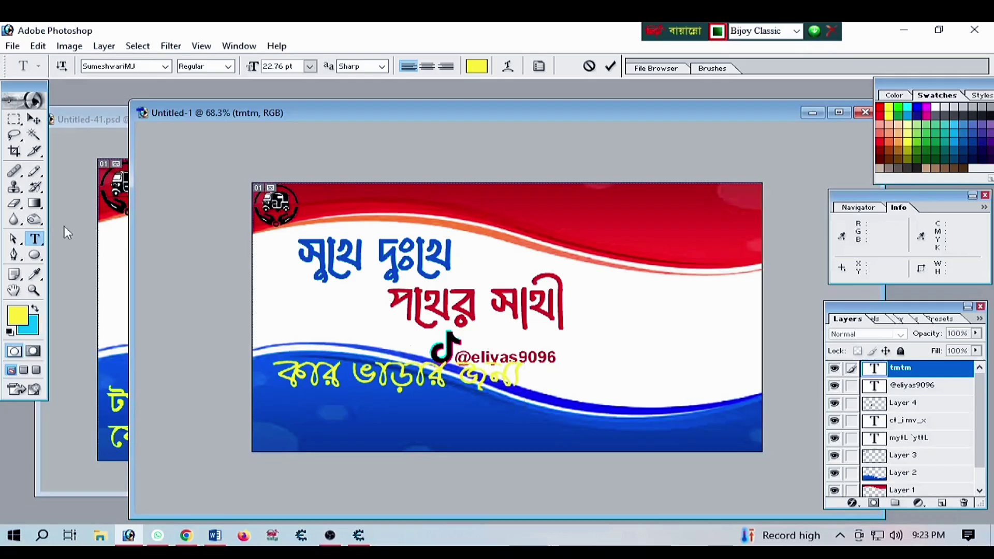
Move the yellow line lower onto the blue wave and shrink it to about 75%
left_click(34, 119)
left_click_drag(371, 381, 367, 404)
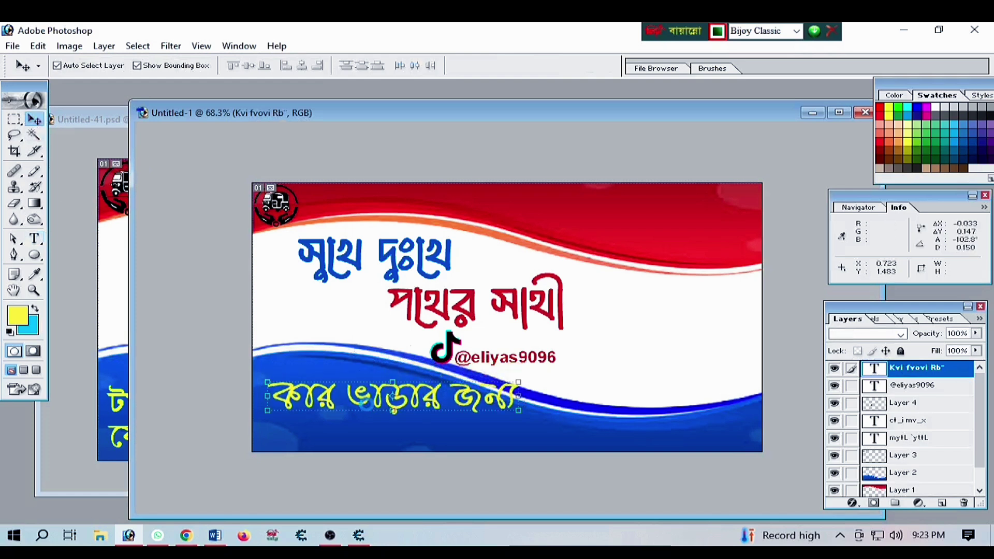
left_click_drag(519, 412, 456, 405)
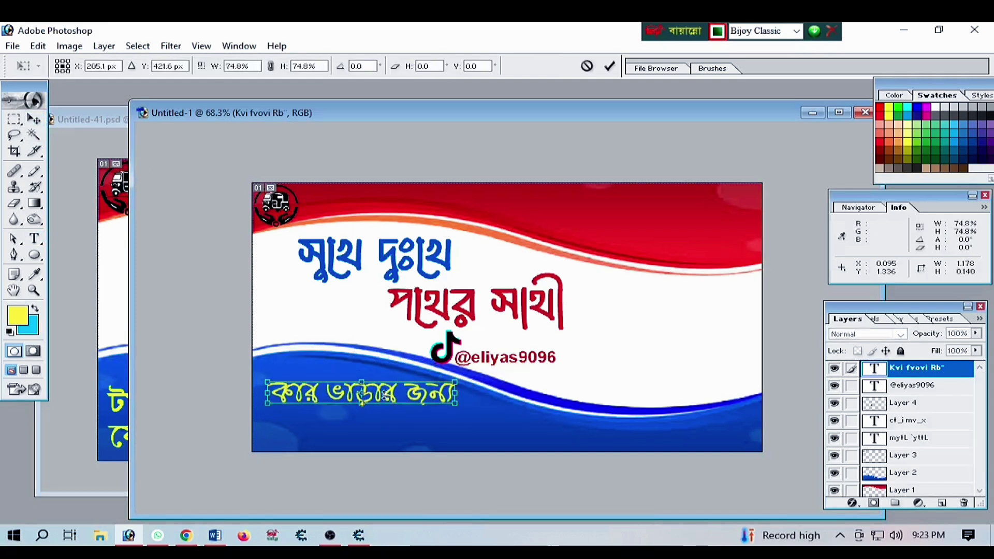
left_click_drag(383, 403, 379, 389)
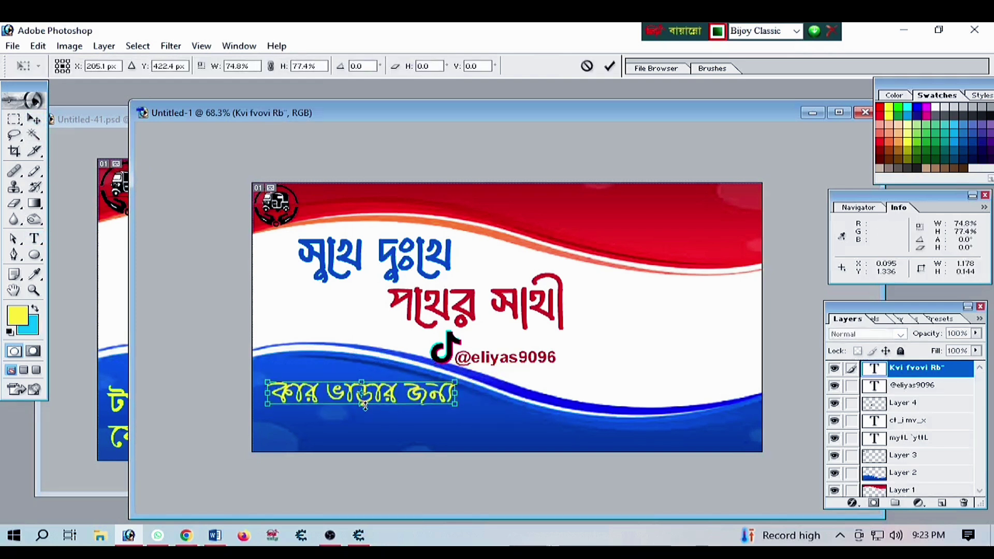
key("Return")
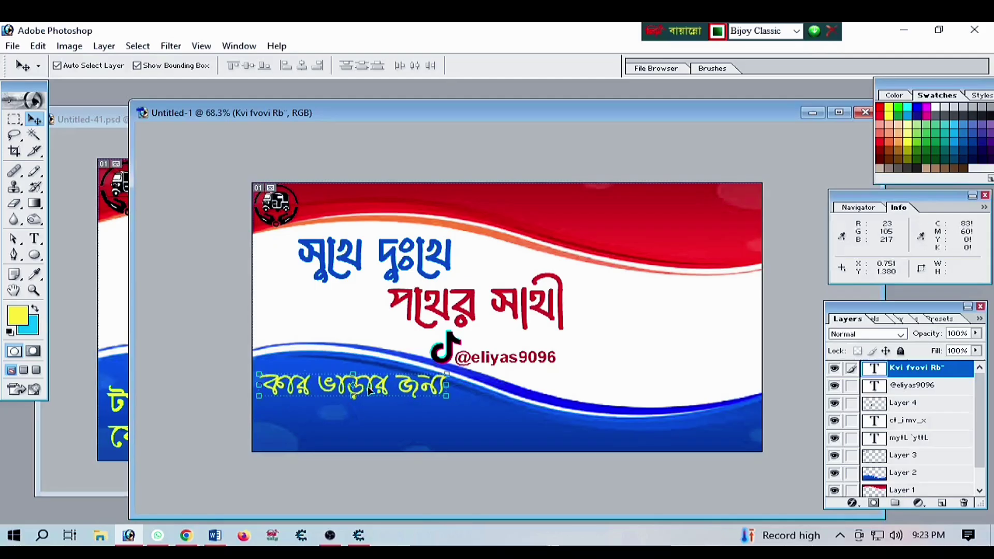
Set the line's font to SutonnyMJ Bold and place a copy just beneath it
key("t")
left_click_drag(446, 387, 262, 388)
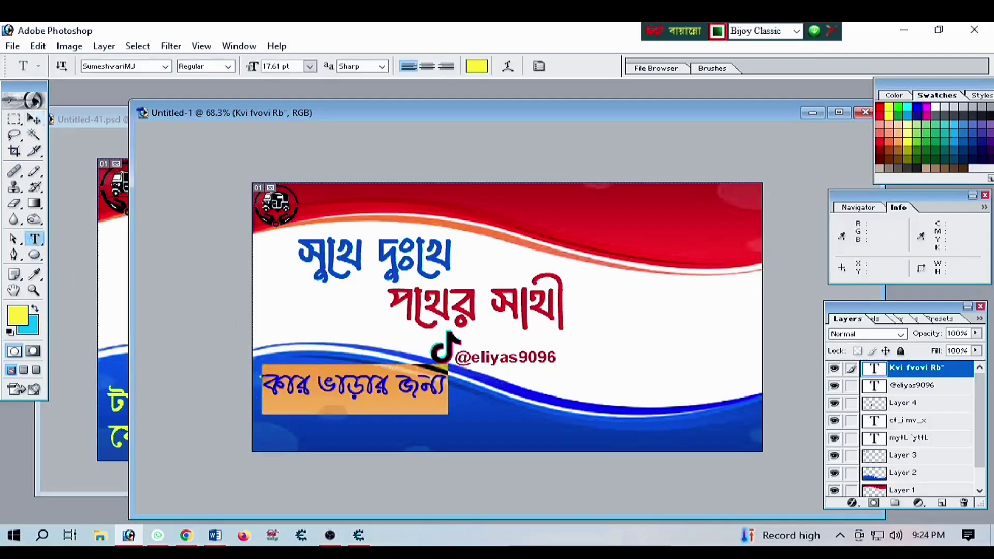
left_click(140, 68)
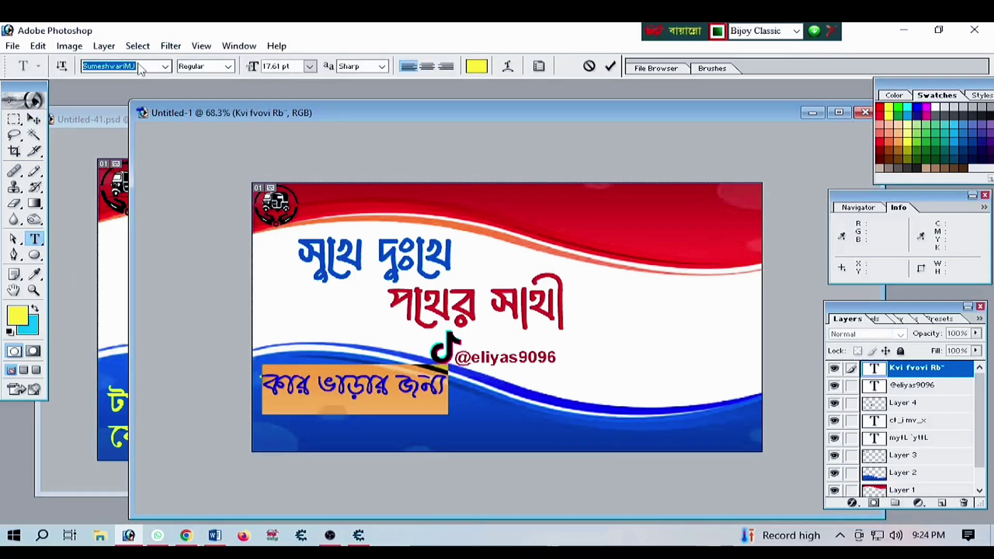
key("ctrl+alt+b")
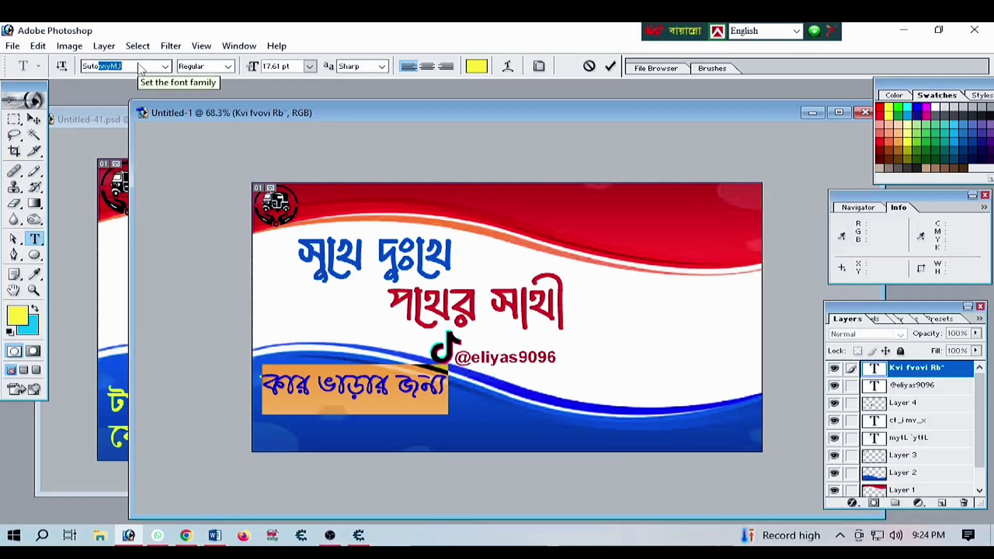
type("Suto")
key("Return")
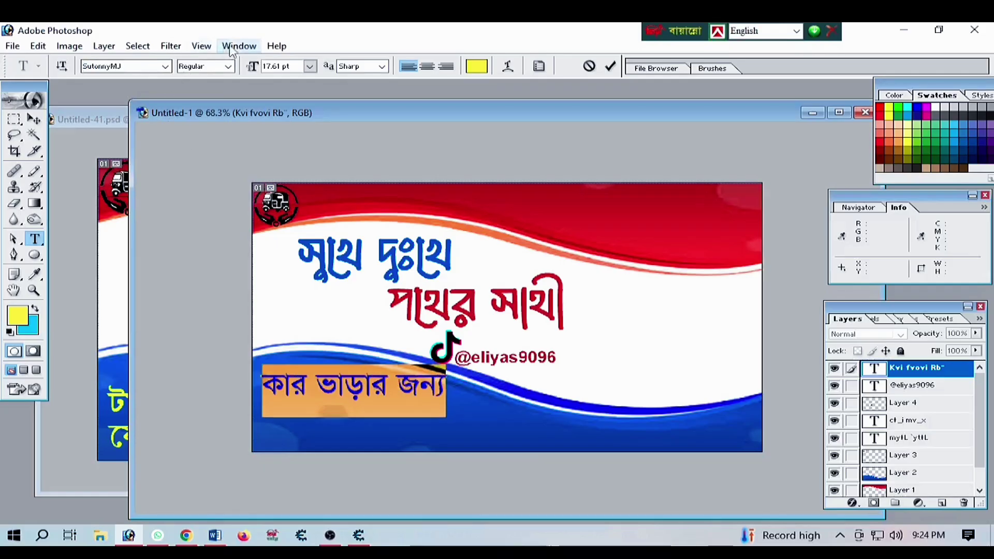
left_click(228, 67)
left_click(202, 97)
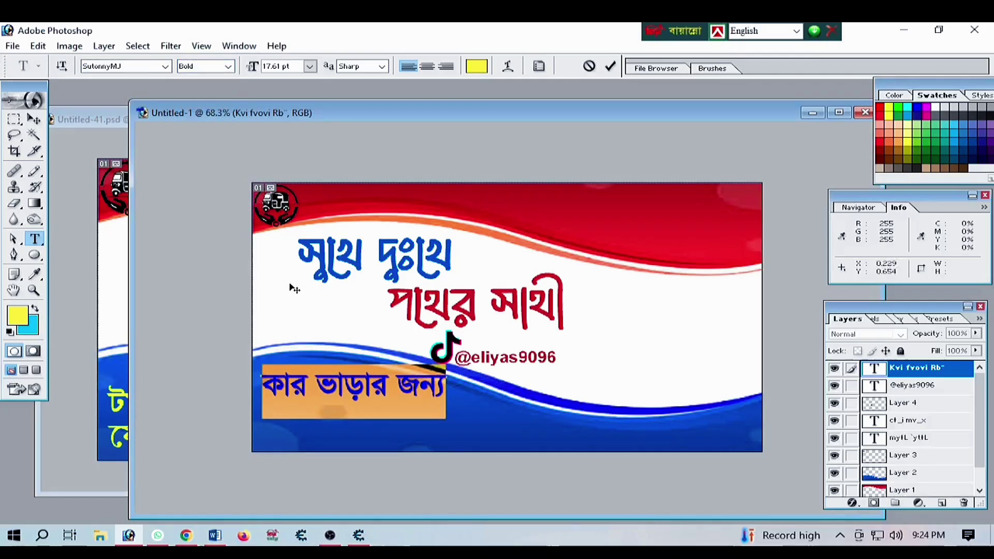
left_click(33, 119)
left_click_drag(338, 378, 348, 438)
Retype the duplicated yellow line as যোগাযোগ করুন using the Bijoy layout
key("t")
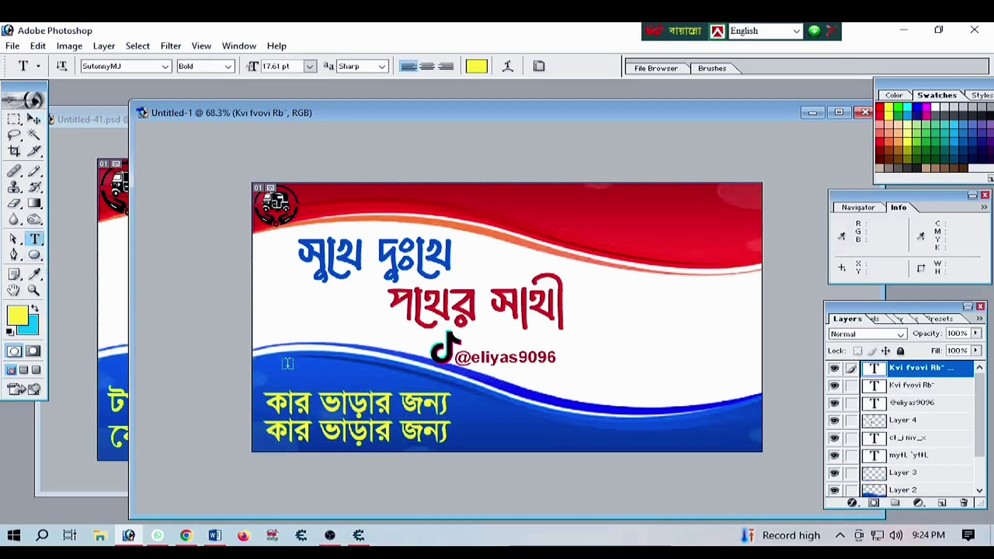
left_click_drag(449, 431, 238, 441)
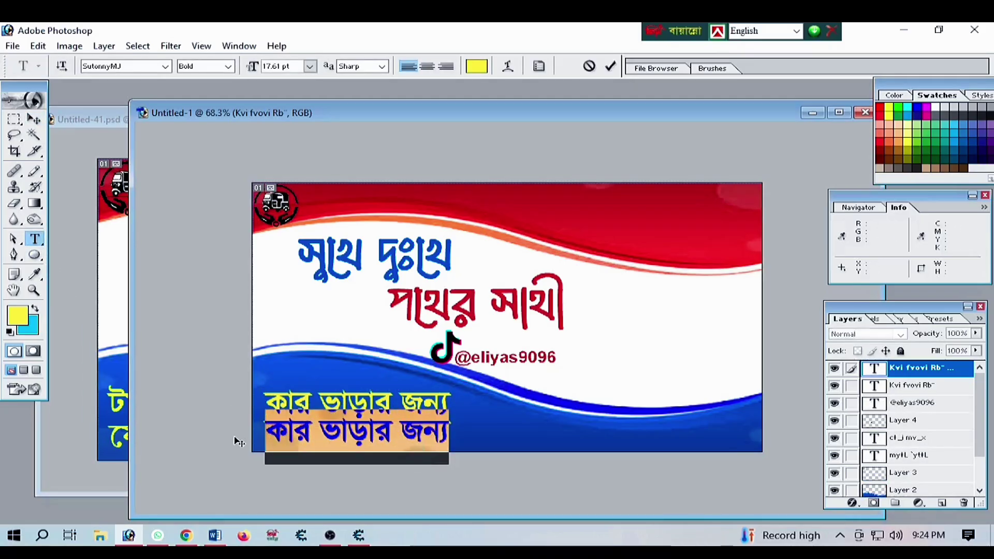
key("ctrl+alt+b")
type("cwf")
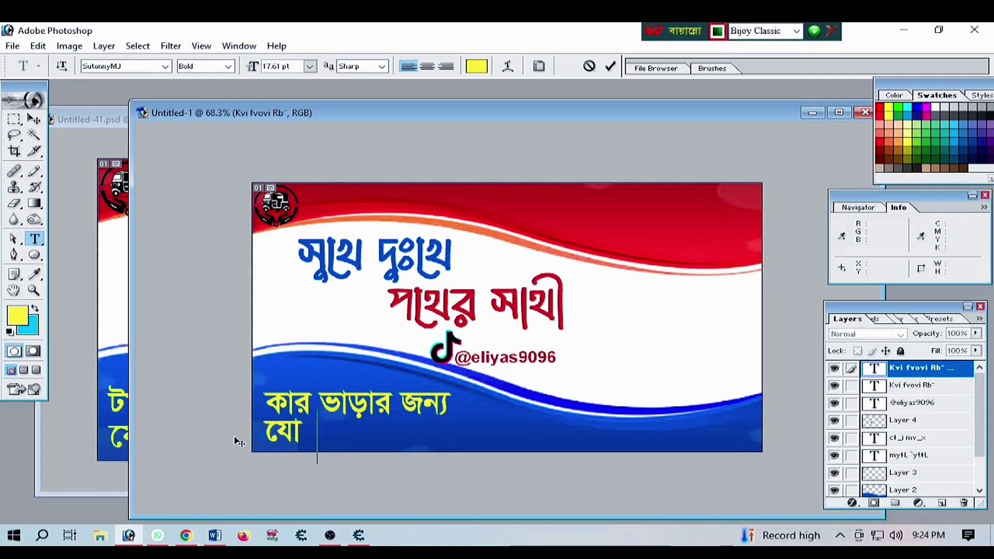
type("ofcwfo")
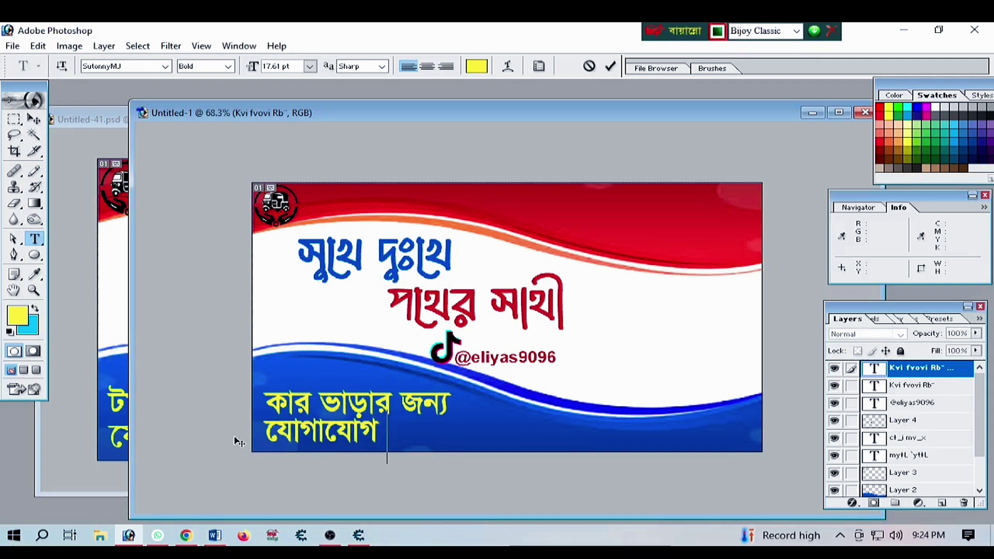
type(" jvsb")
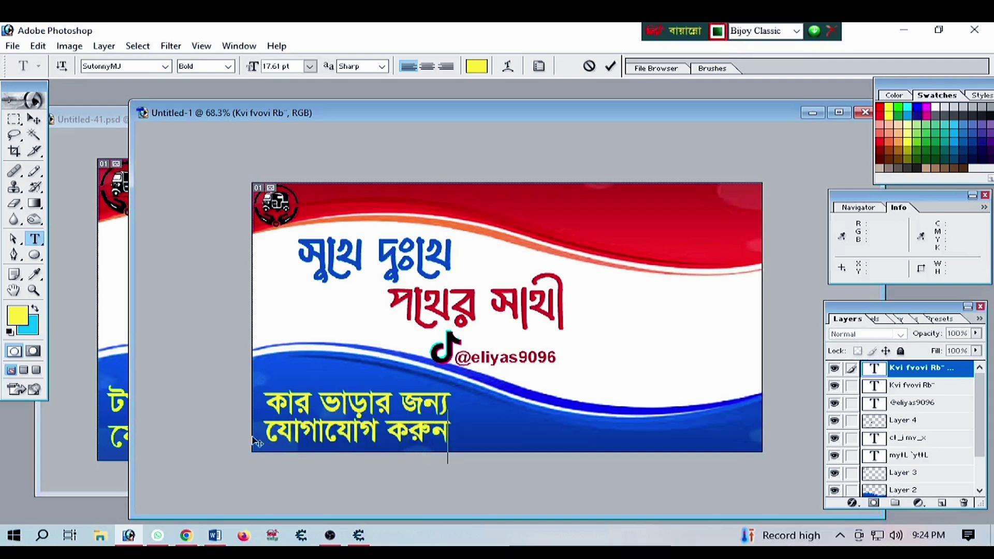
left_click(33, 120)
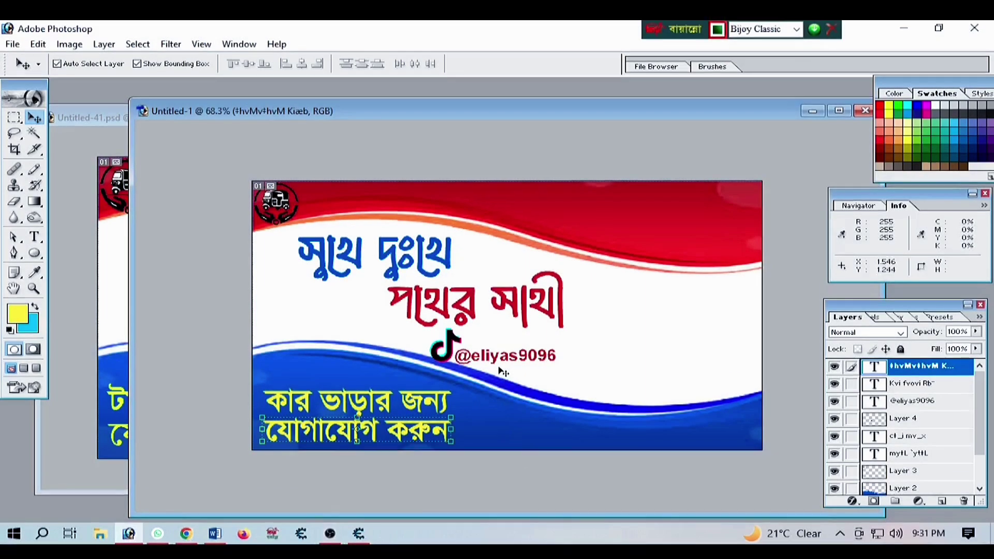
After checking the reference card, recolour the যোগাযোগ করুন line white, sampled from the card
left_click(117, 119)
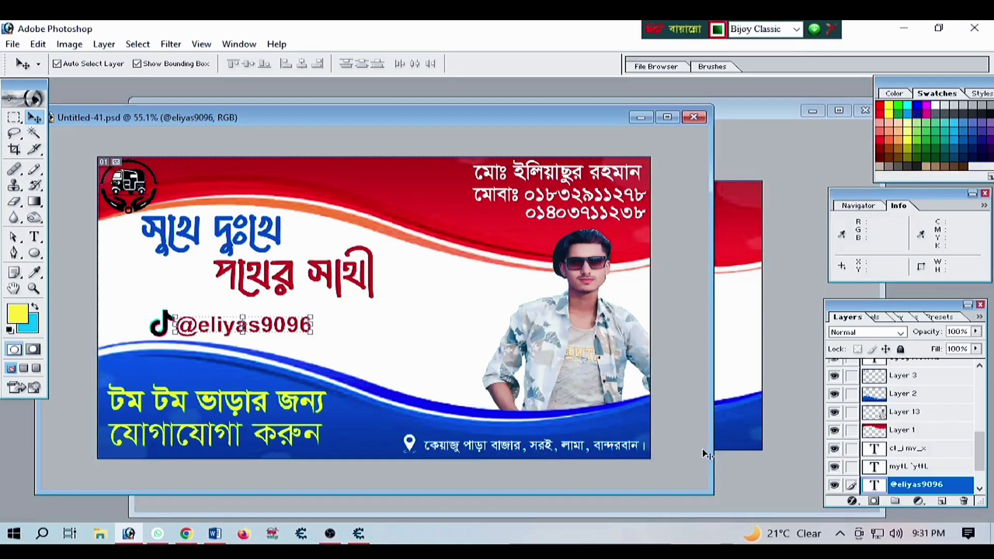
left_click(731, 439)
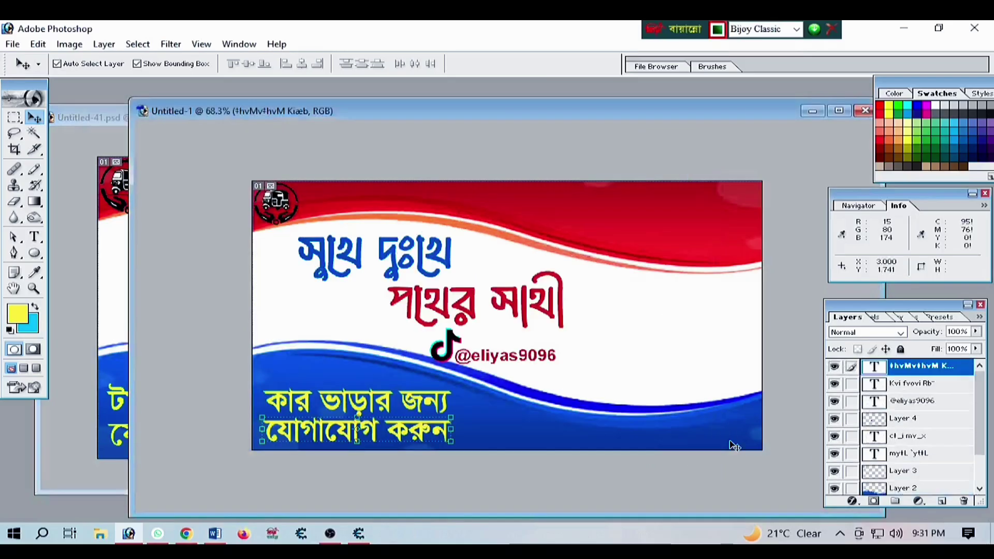
left_click(37, 238)
left_click(476, 65)
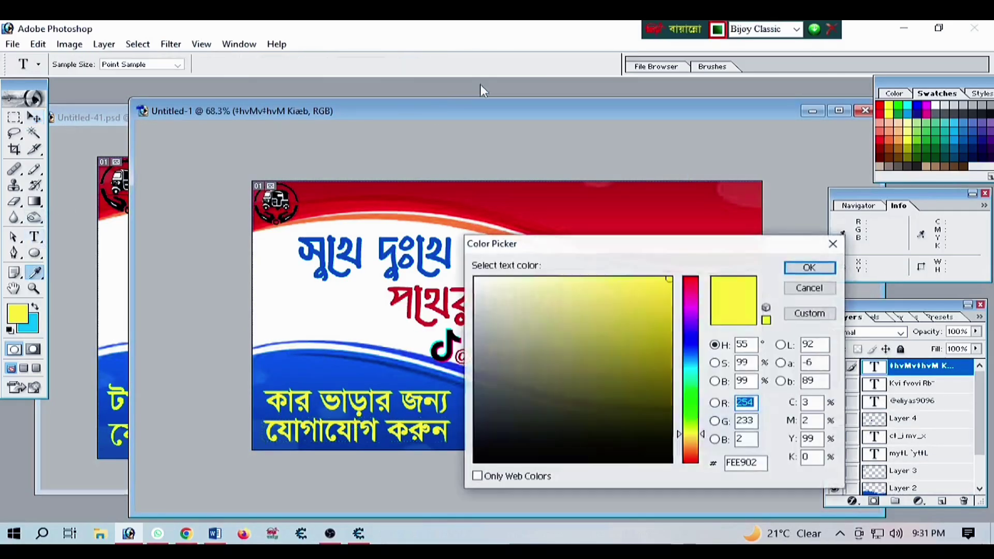
left_click(324, 308)
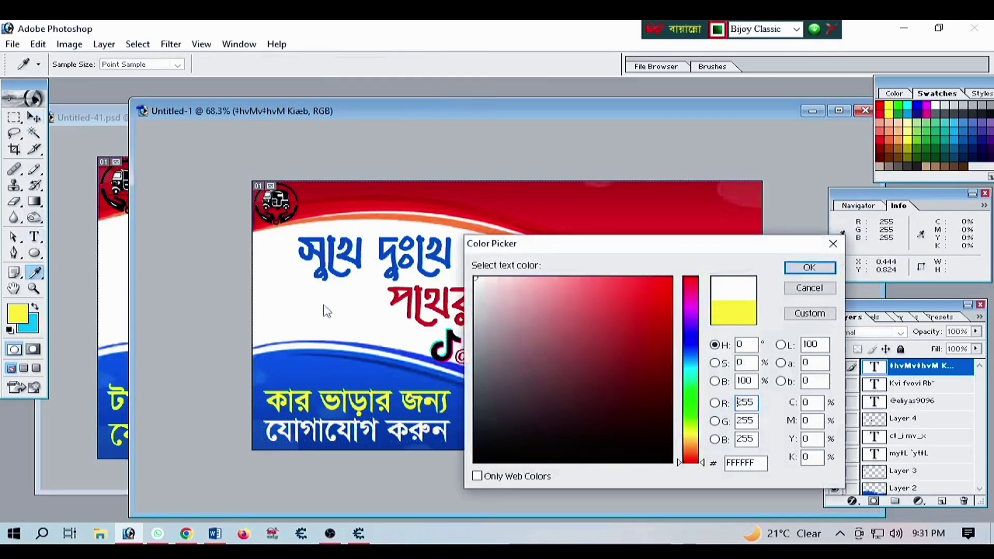
left_click(808, 268)
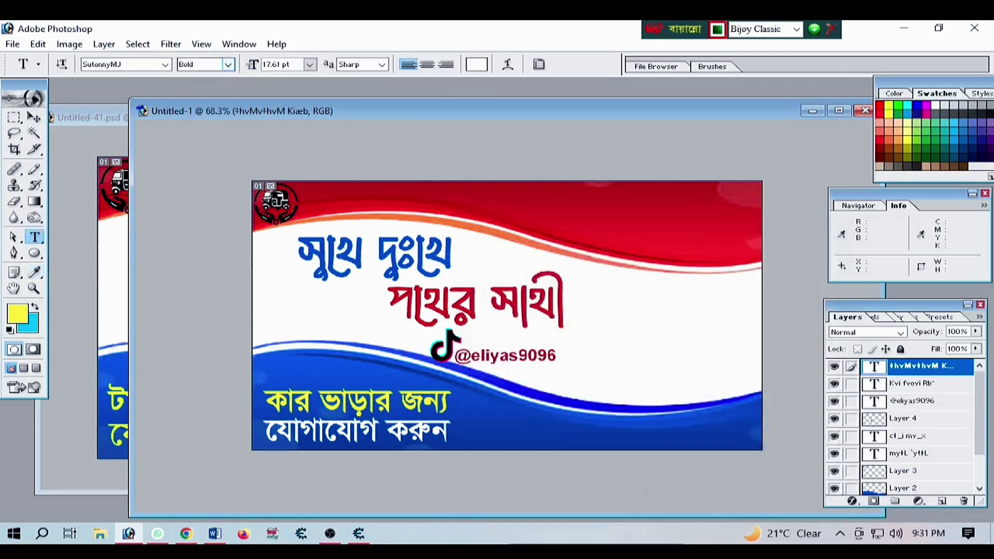
Type the address কেয়াজু পাড়া বাজ at the bottom right and shrink it to about half size
left_click(561, 441)
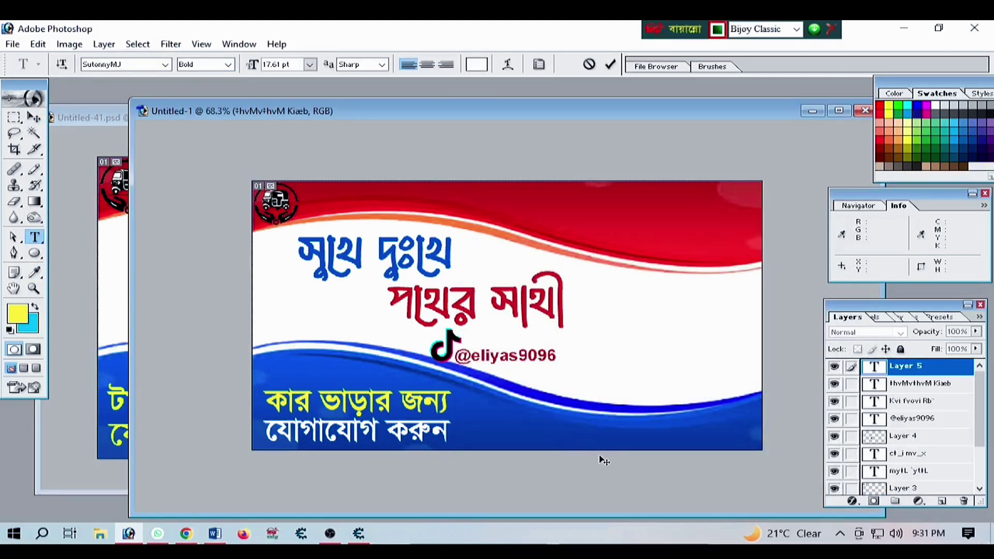
type("কেয়")
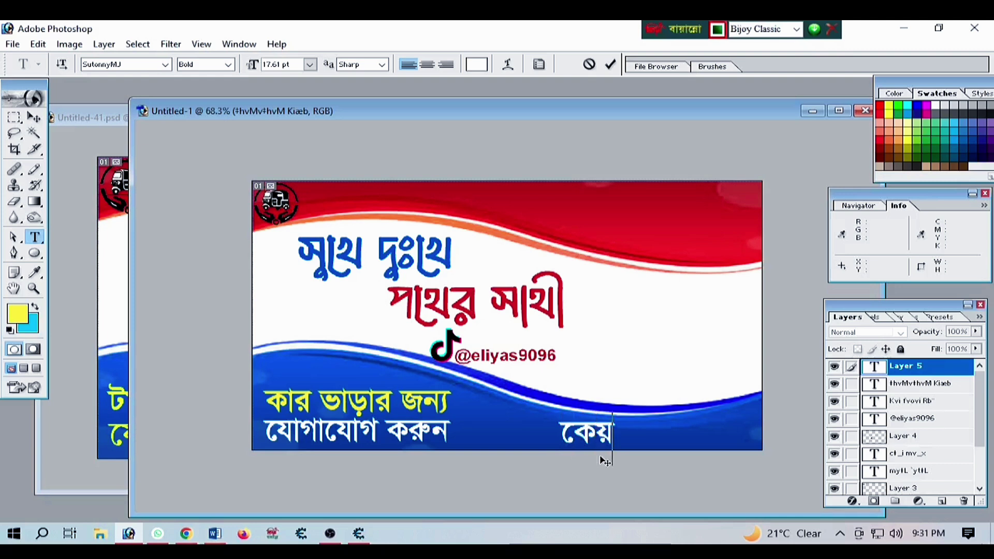
type("াজু")
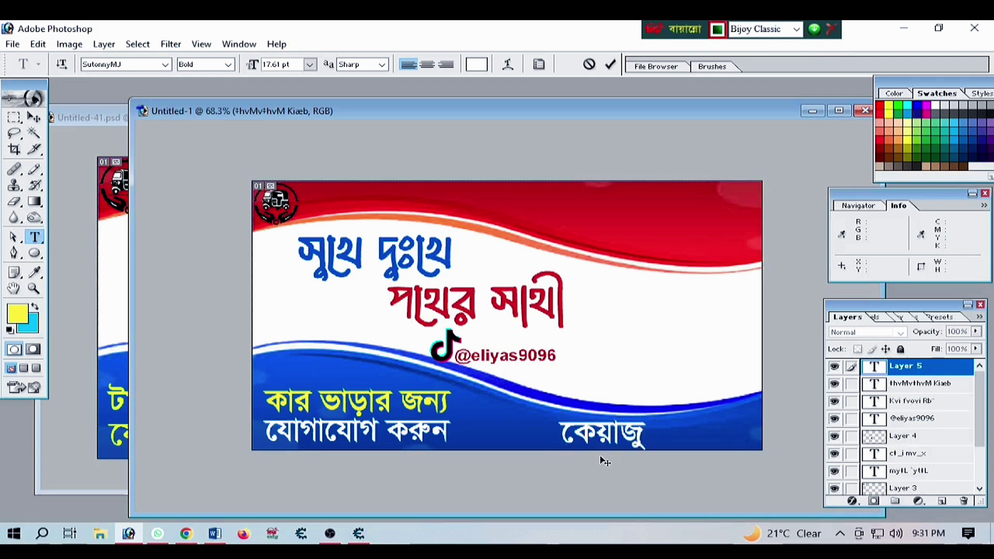
type(" পাড়া বাজ")
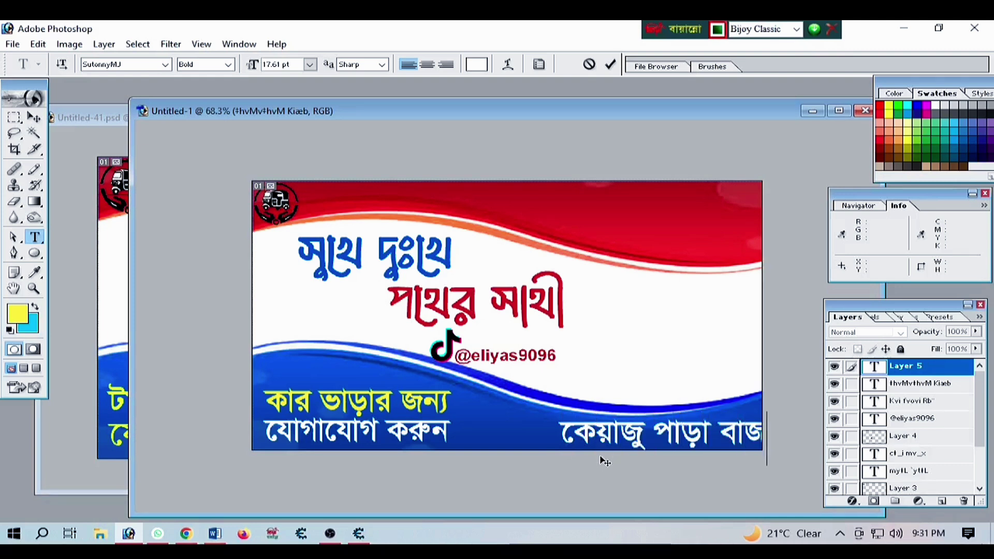
left_click(34, 116)
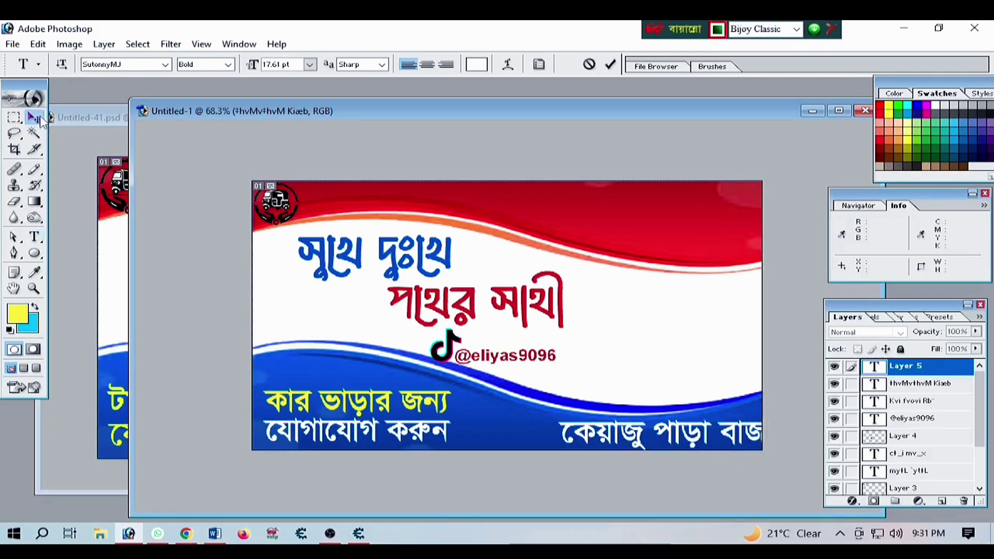
left_click_drag(557, 443, 612, 441)
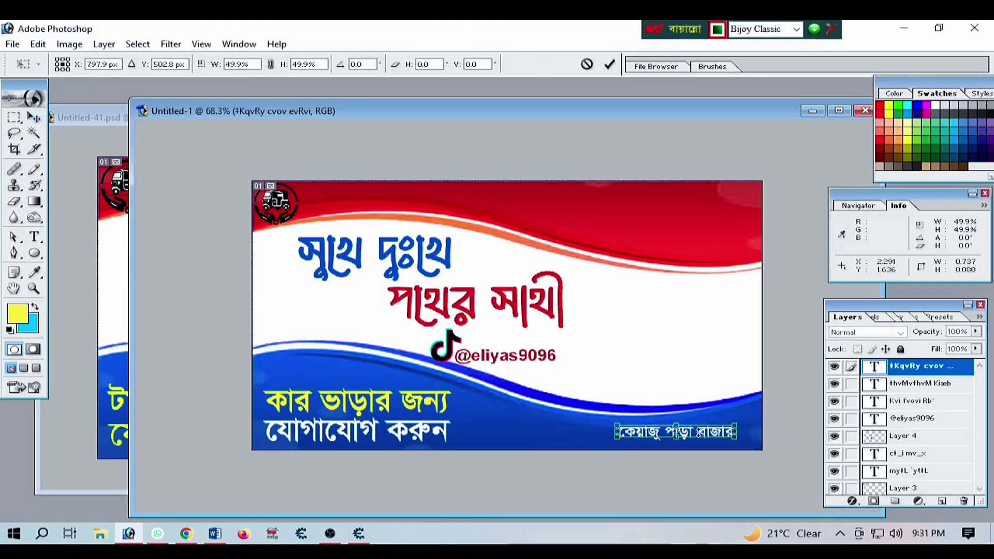
key("Return")
left_click_drag(706, 434, 627, 437)
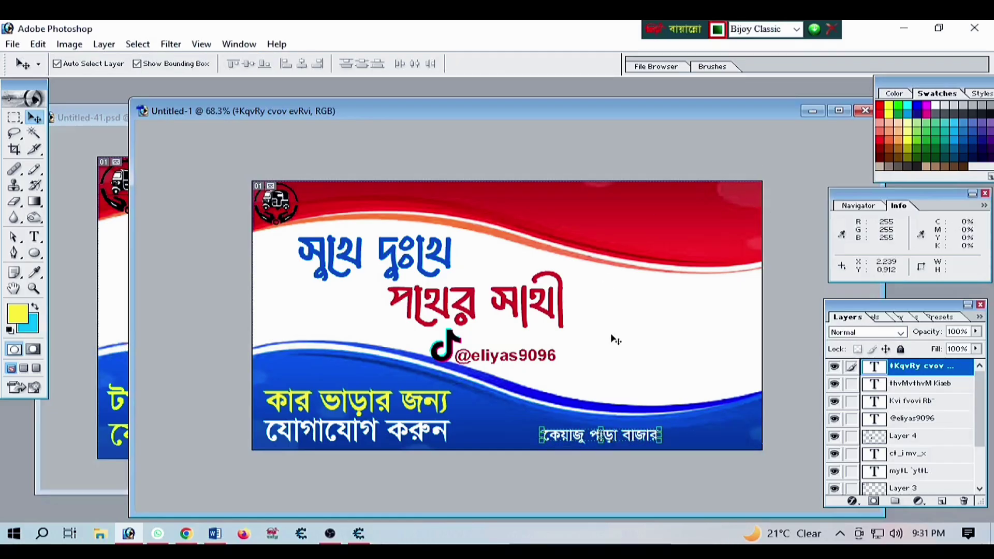
Maximize the card window and nudge the address text left and up into the blue wave
left_click_drag(781, 111, 752, 81)
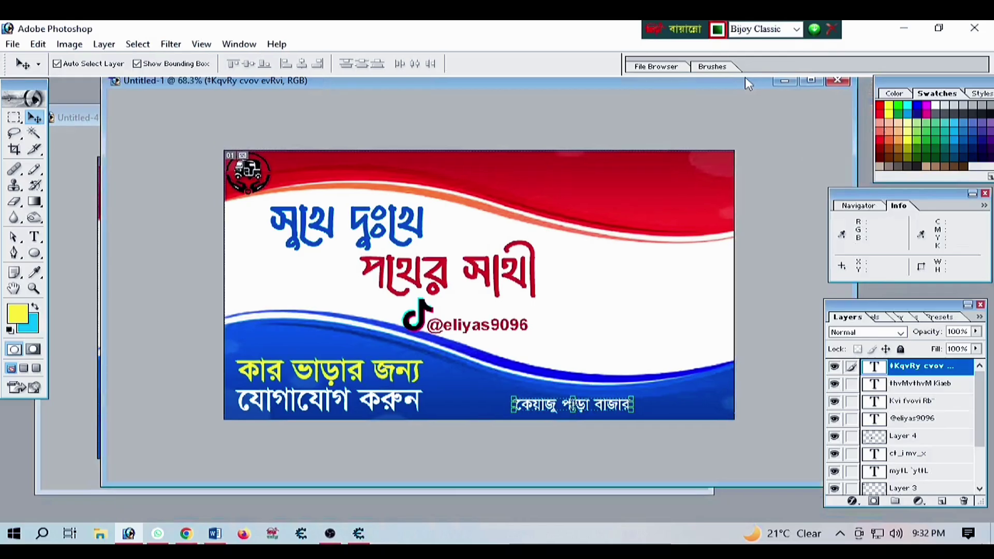
left_click(810, 80)
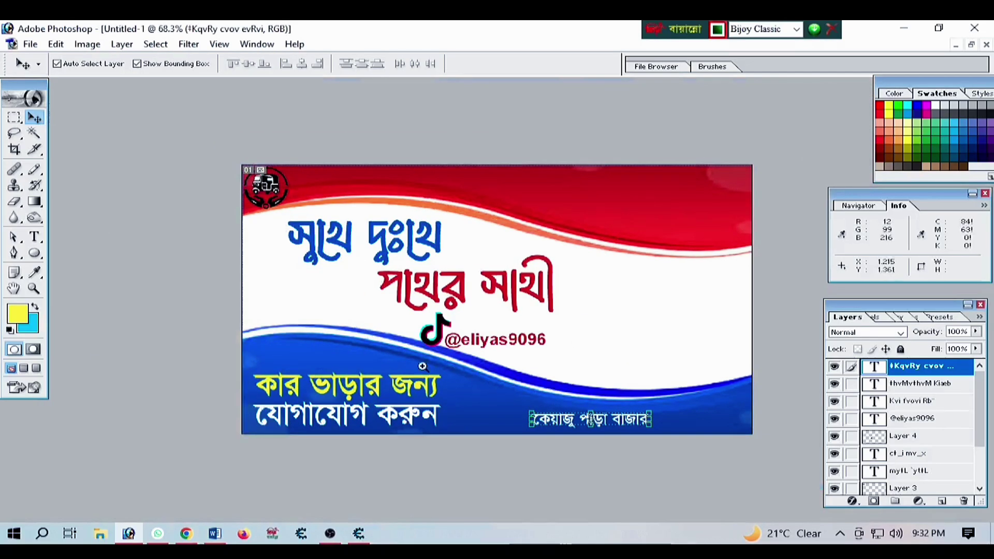
left_click_drag(822, 452, 822, 458)
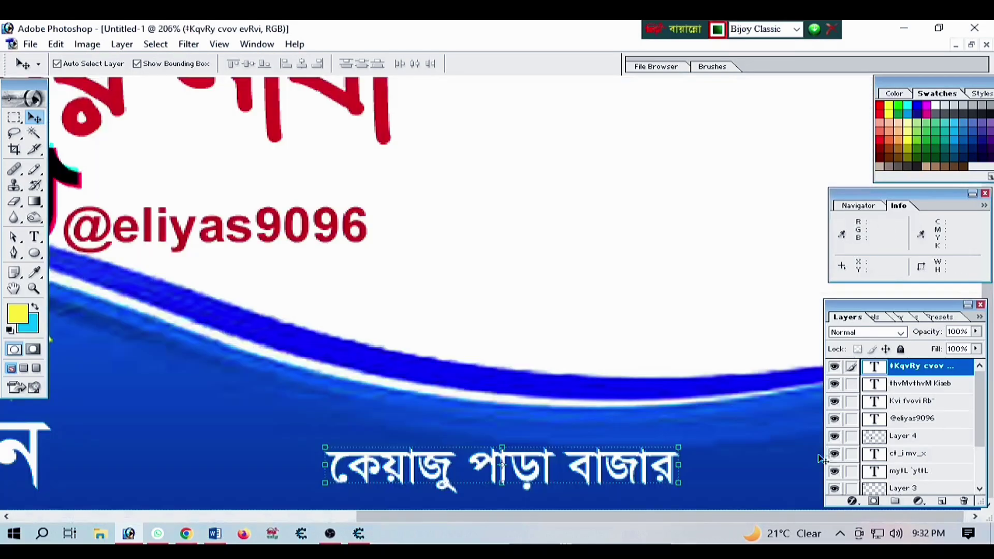
left_click(519, 424, "ctrl+alt")
left_click(516, 417, "ctrl+alt")
left_click(517, 417, "ctrl+alt")
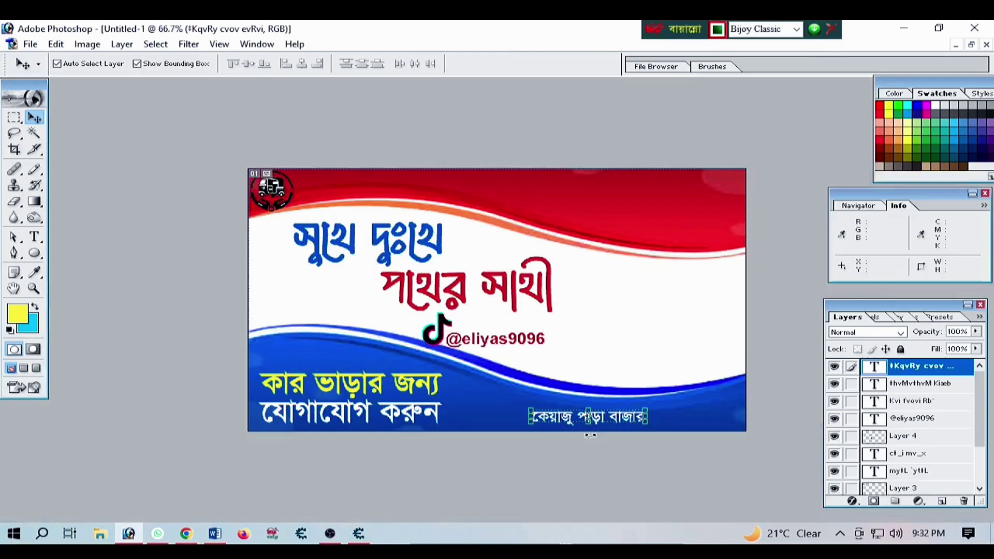
left_click(565, 414, "ctrl")
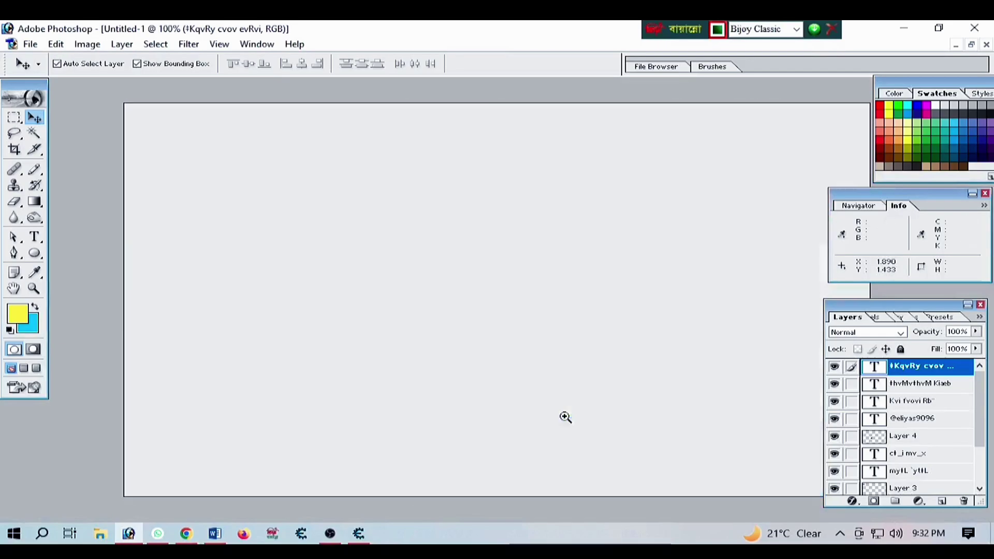
left_click(563, 417, "ctrl")
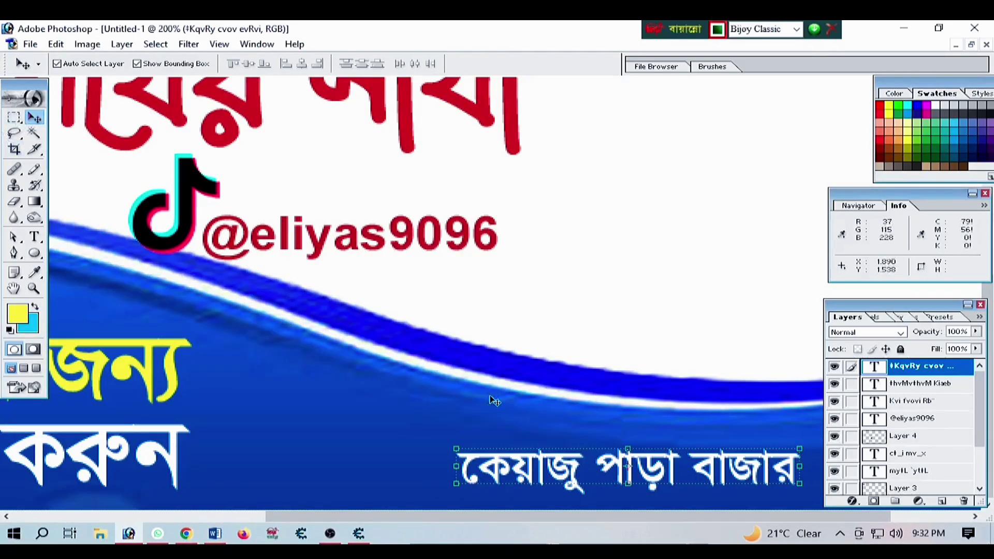
left_click_drag(521, 461, 433, 458)
left_click(34, 236)
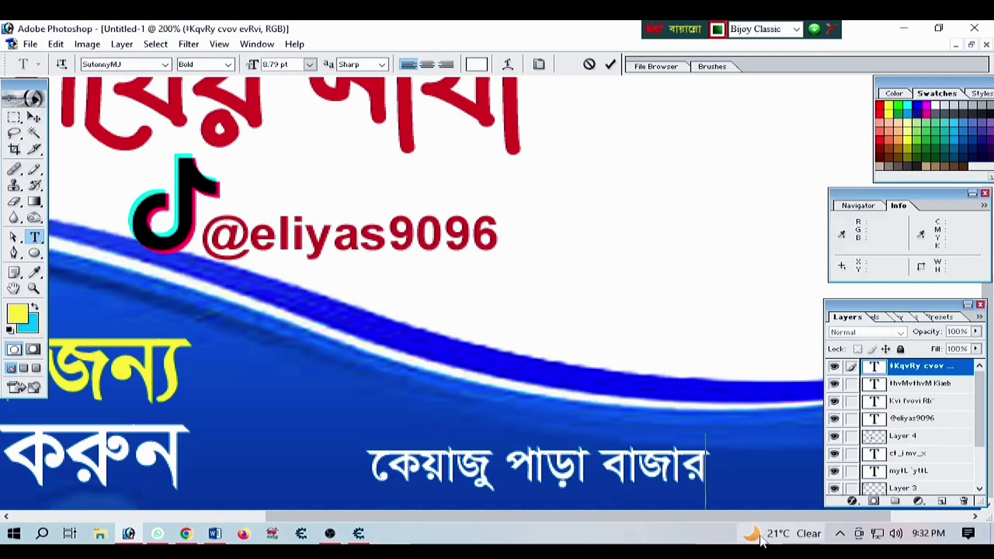
mouse_move(760, 541)
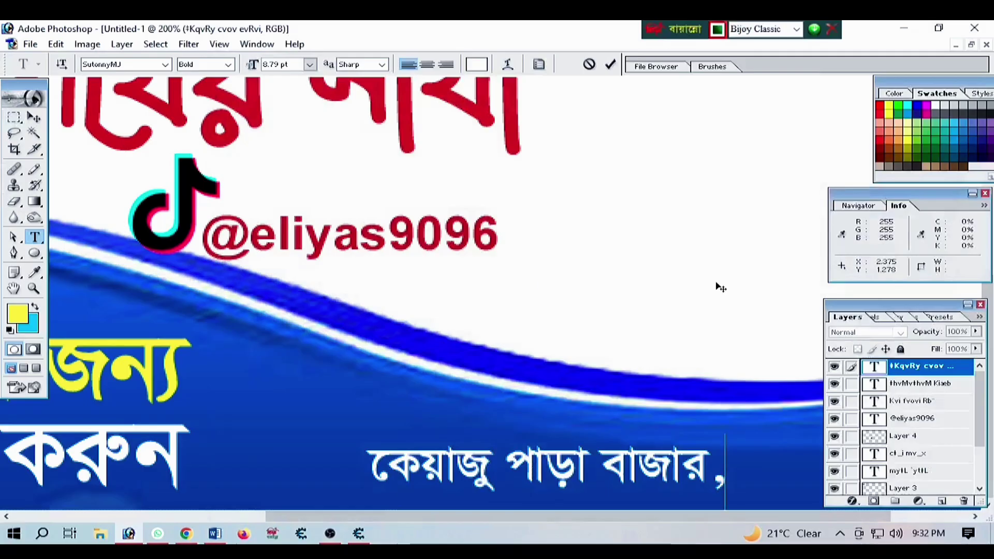
type("সরই")
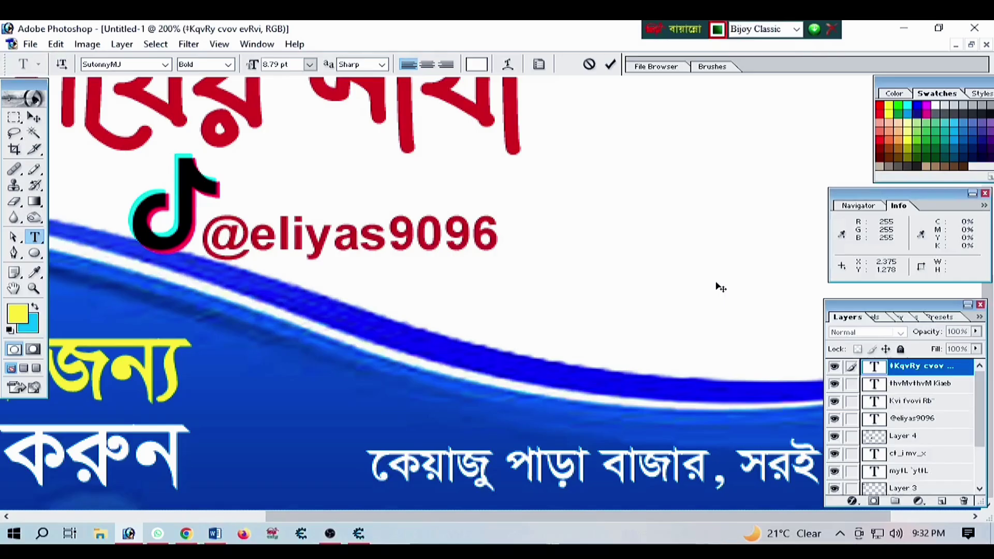
left_click(34, 117)
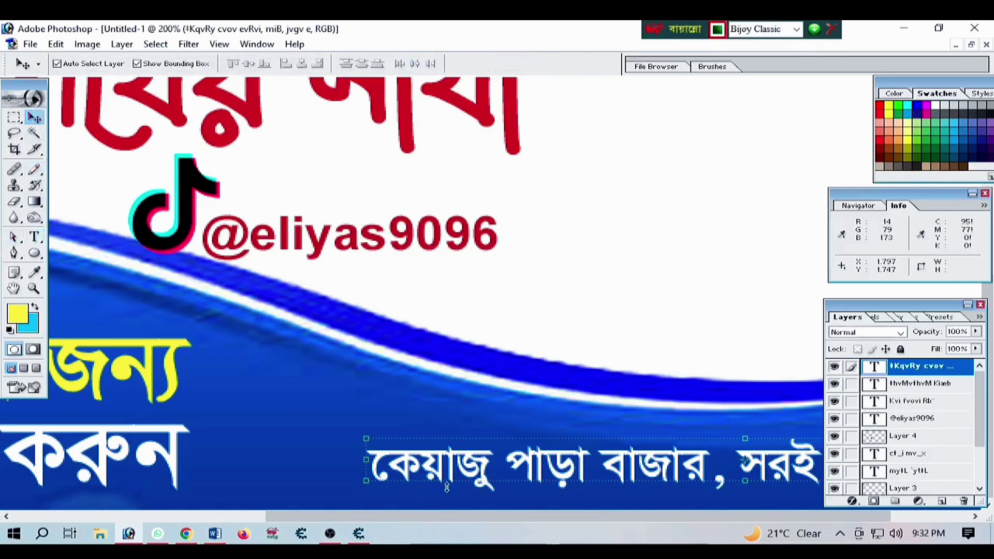
left_click(441, 459, "alt")
left_click(441, 456, "alt")
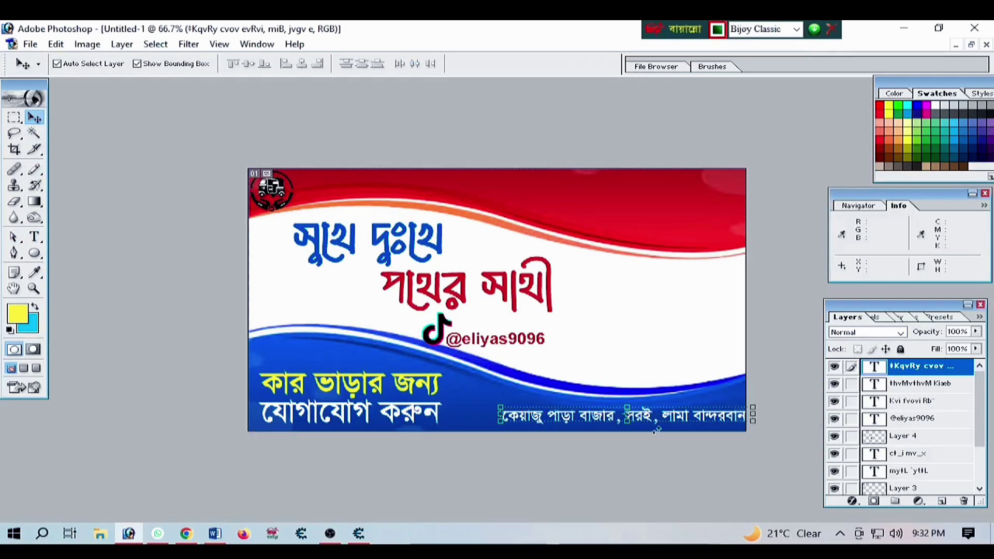
left_click_drag(660, 418, 653, 419)
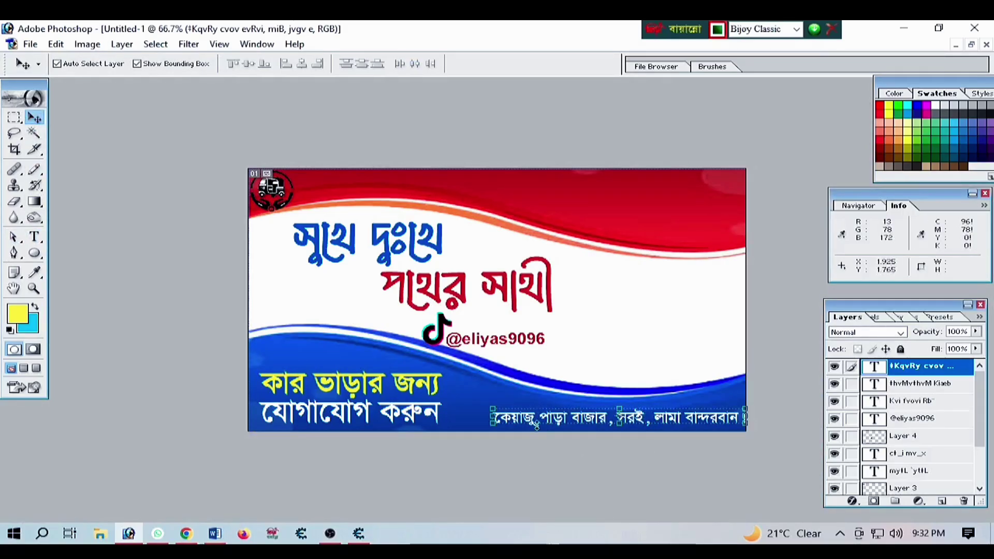
left_click_drag(493, 409, 506, 406)
left_click_drag(518, 409, 530, 410)
key("Return")
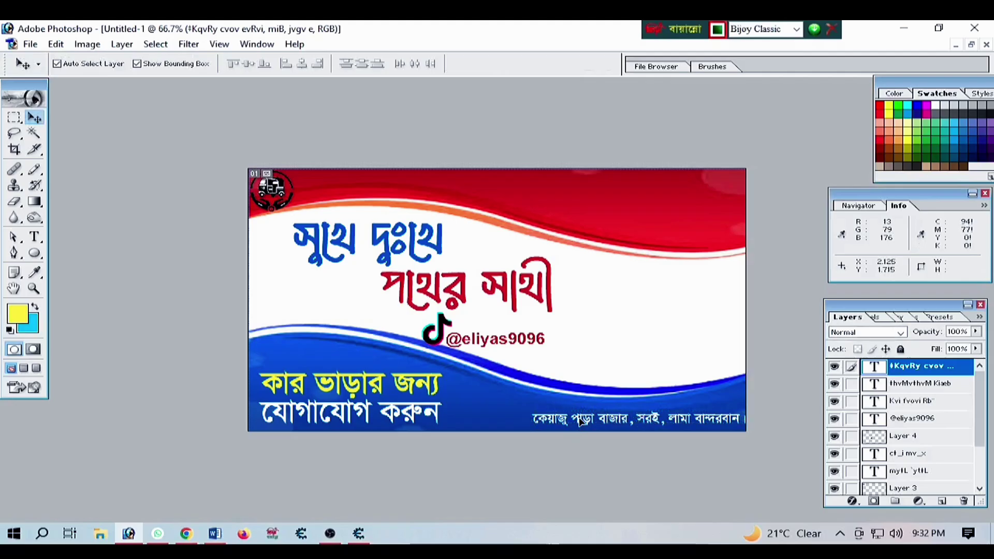
left_click(186, 533)
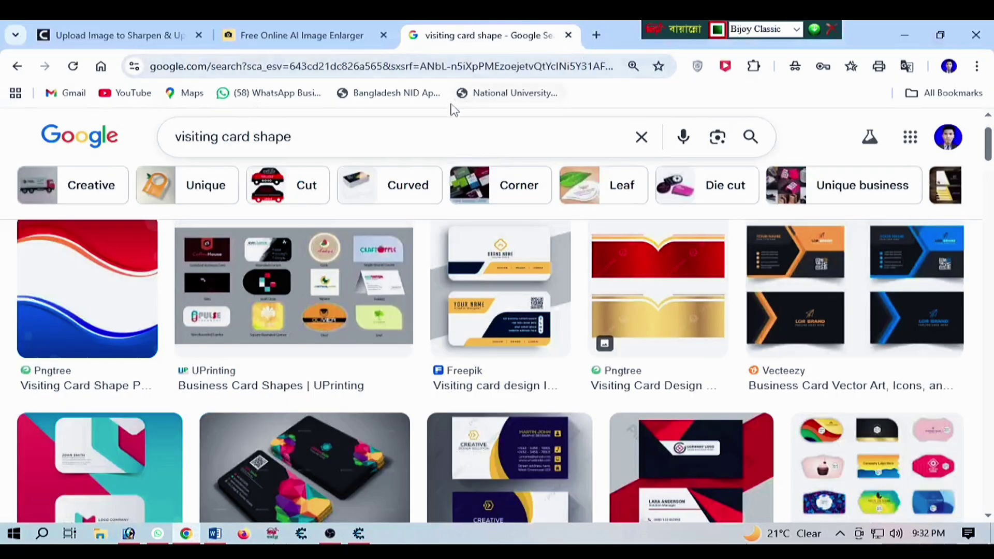
Search Google Images for 'location icon' and copy the red pin with ripple rings
left_click_drag(298, 138, 153, 139)
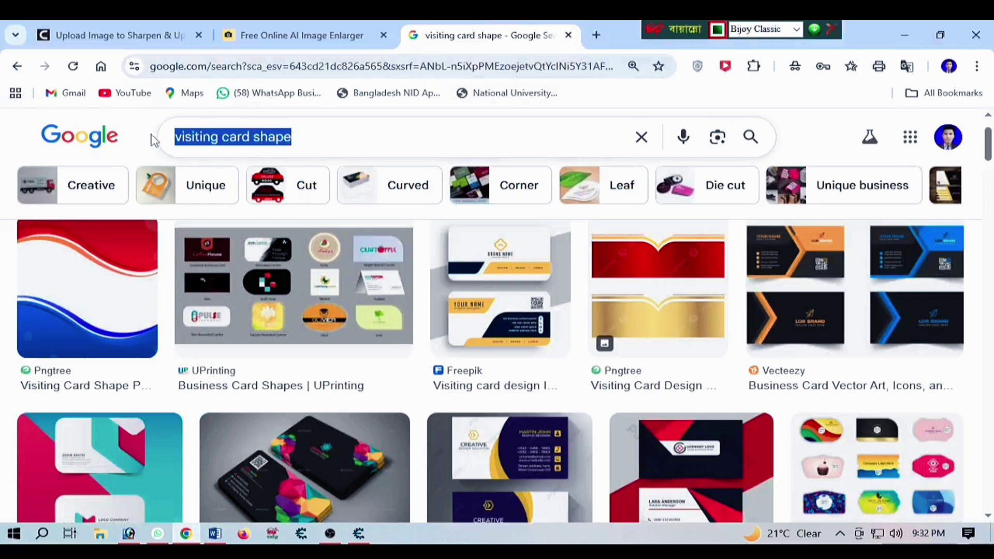
key("BackSpace")
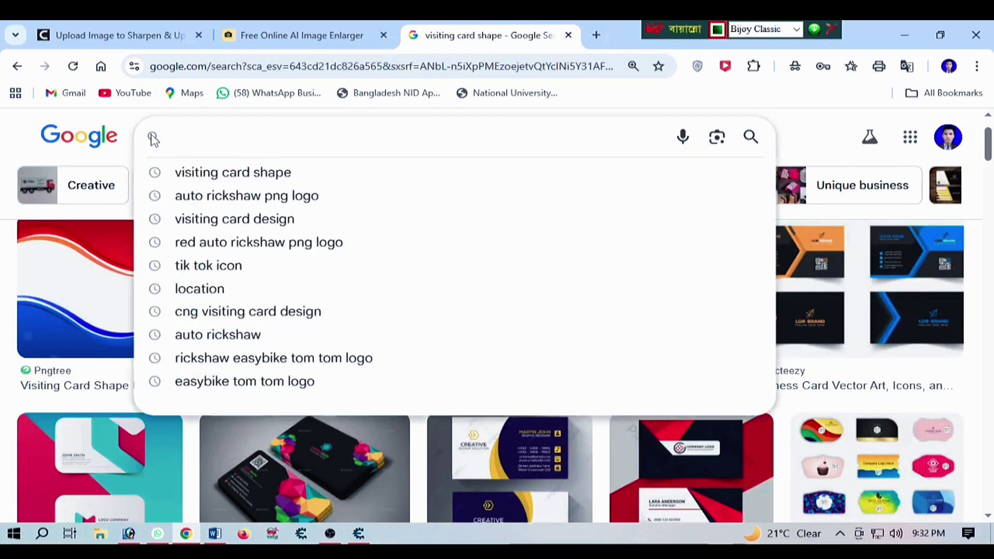
type("lo")
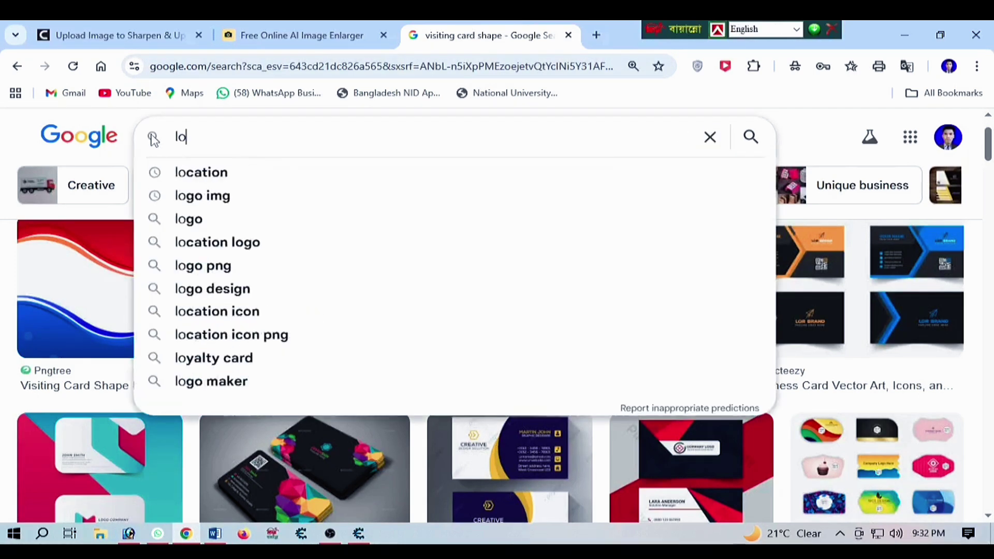
type("cati")
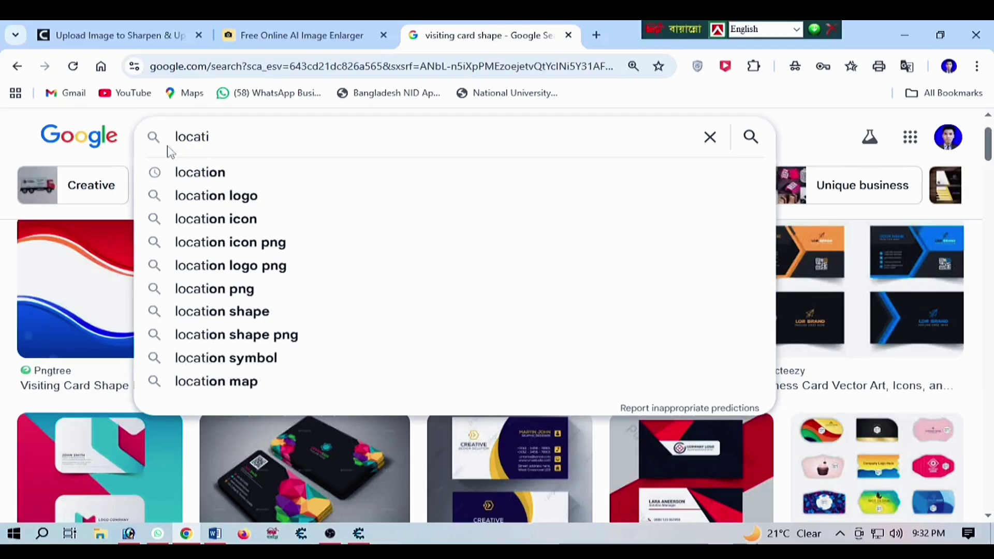
left_click(212, 217)
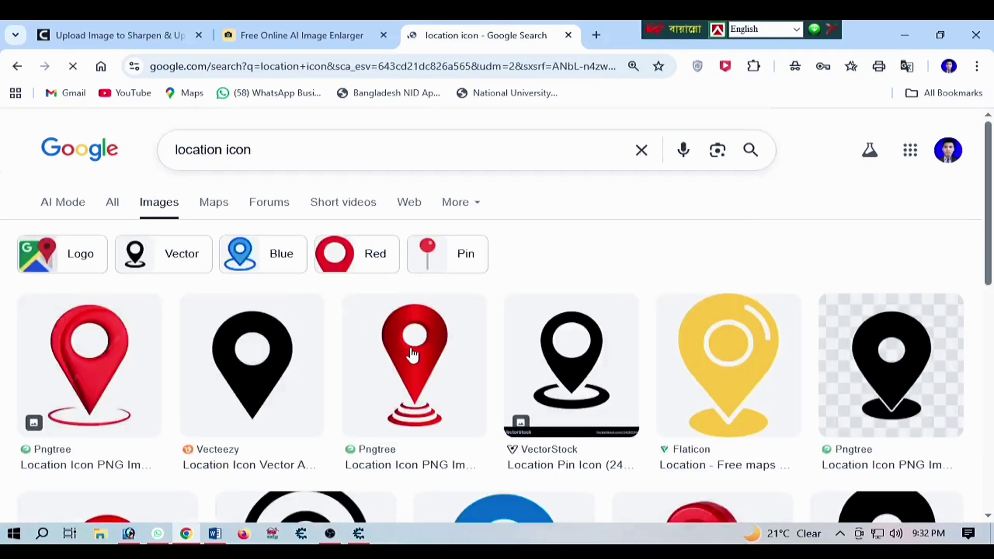
scroll(413, 355, "down", 1)
right_click(410, 292)
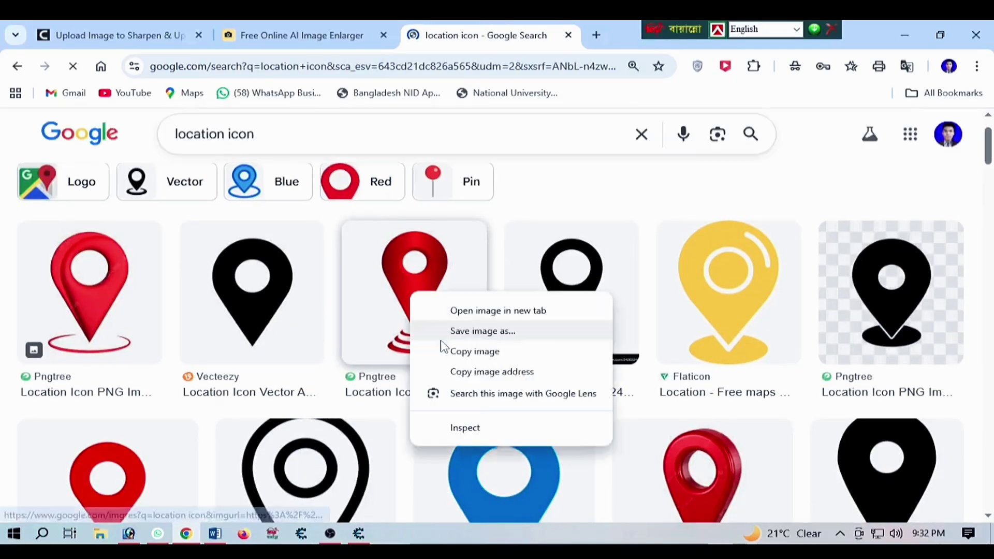
left_click(474, 351)
Paste the red pin into a new document and remove its white background and Background layer
left_click(129, 533)
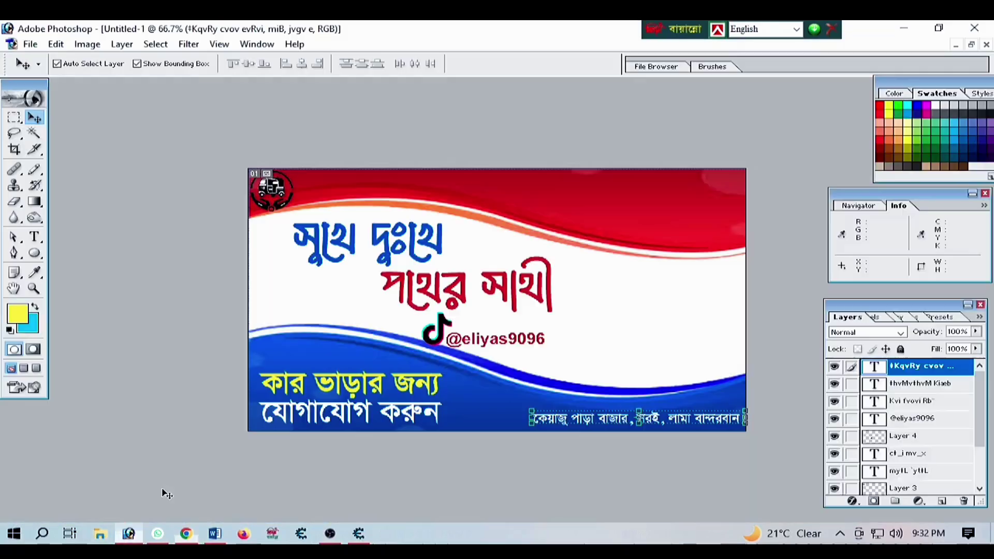
key("ctrl+n")
key("Return")
key("ctrl+v")
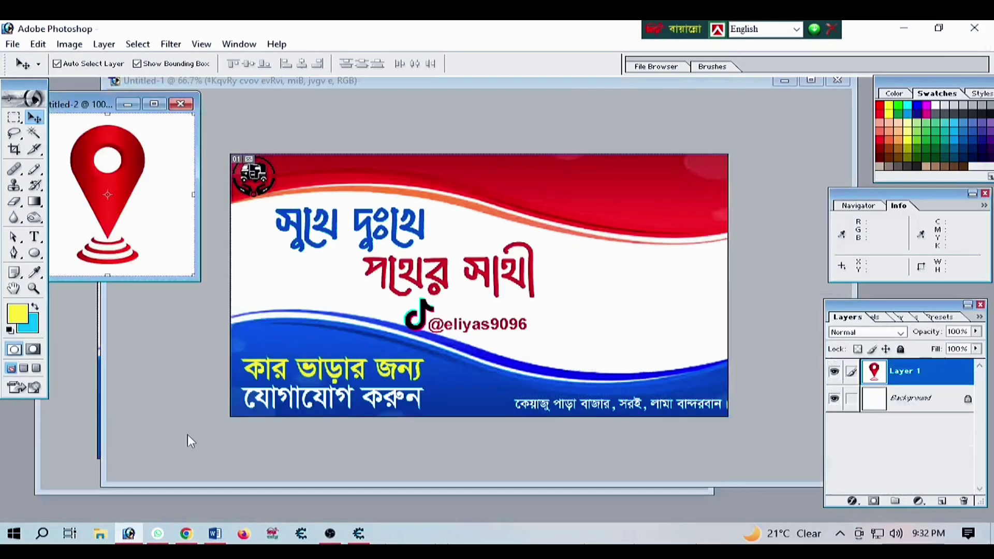
double_click(155, 106)
left_click(34, 133)
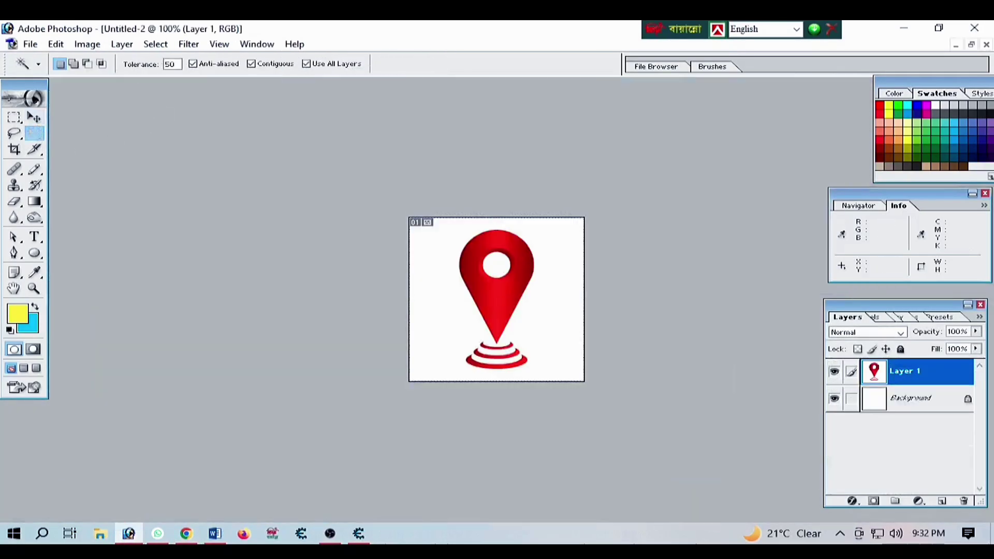
left_click(545, 317)
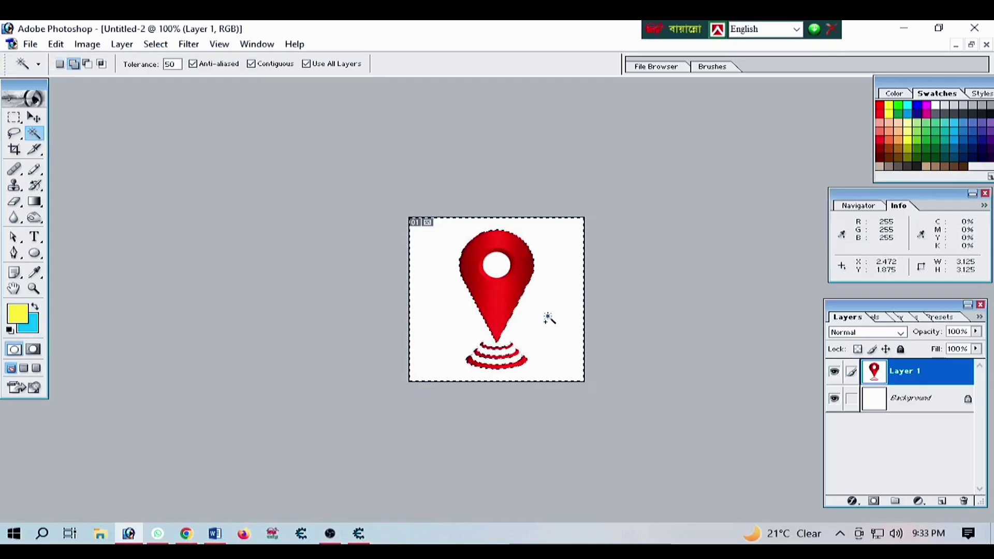
key("Delete")
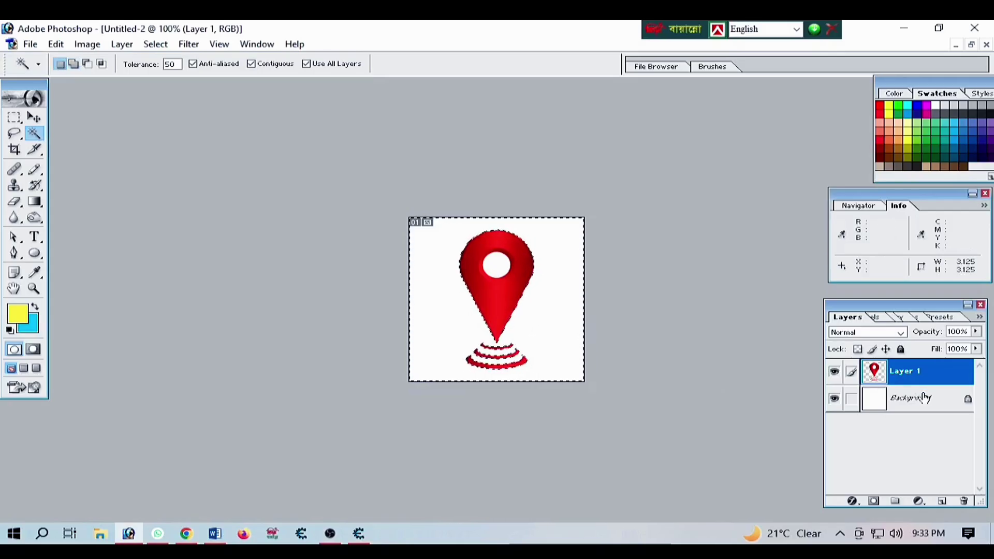
right_click(916, 394)
left_click(867, 233)
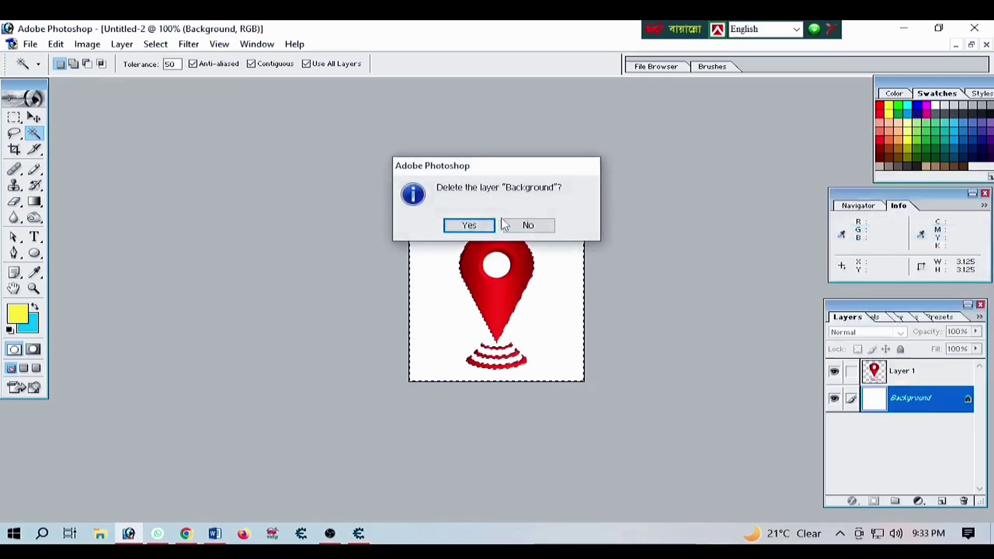
left_click(471, 224)
Drag the pin onto the card, scale it to about 25%, and place it beside the address
left_click(34, 117)
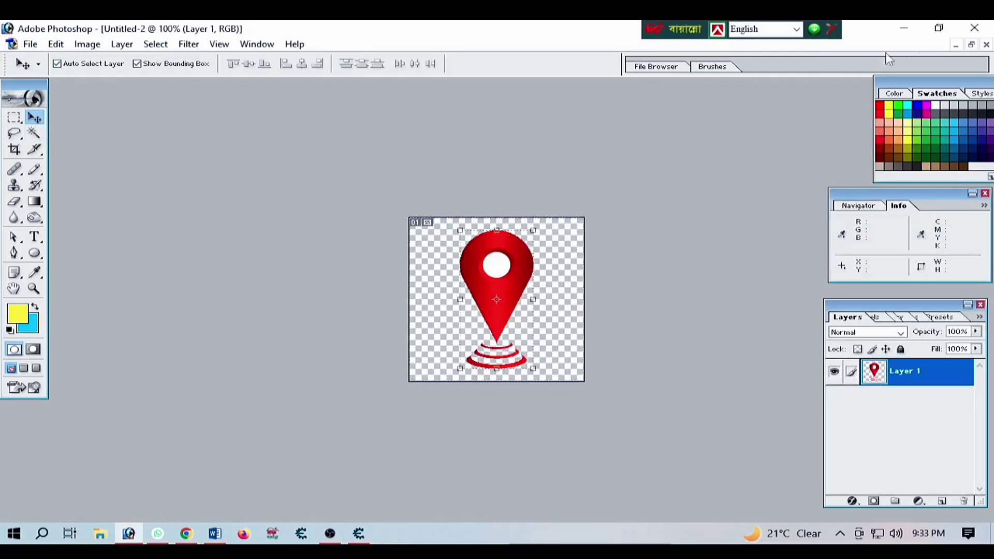
left_click(968, 44)
left_click_drag(171, 194, 474, 361)
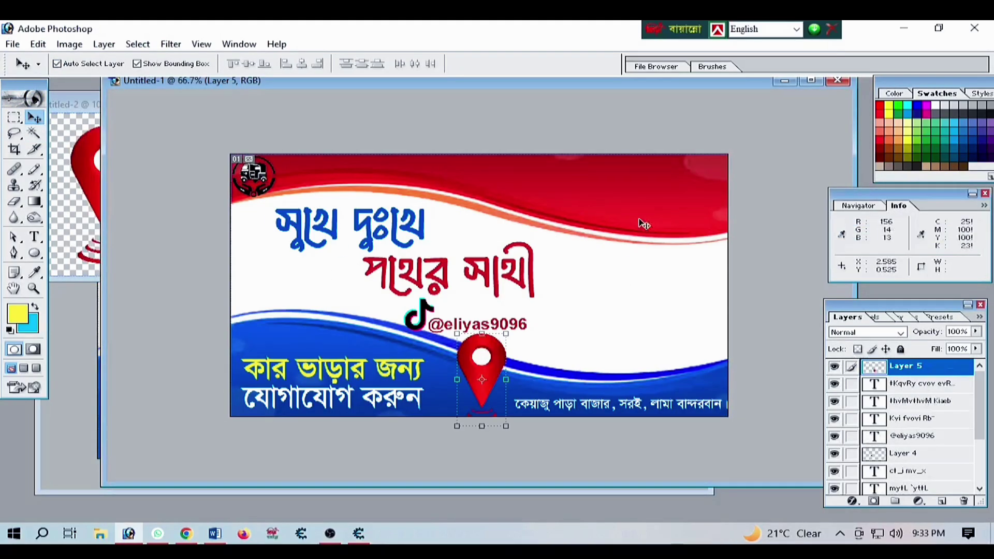
left_click(810, 80)
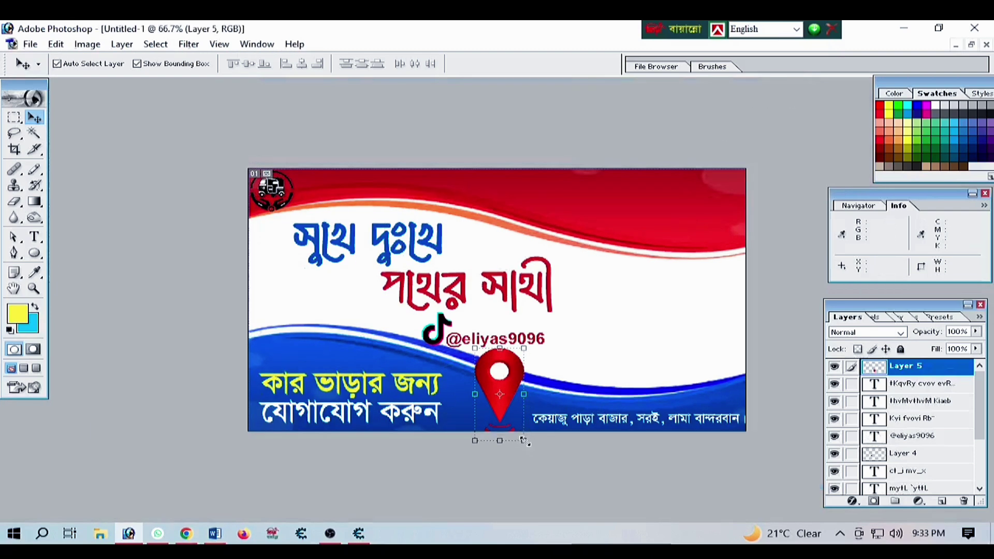
left_click_drag(524, 440, 619, 435)
left_click_drag(167, 264, 257, 384)
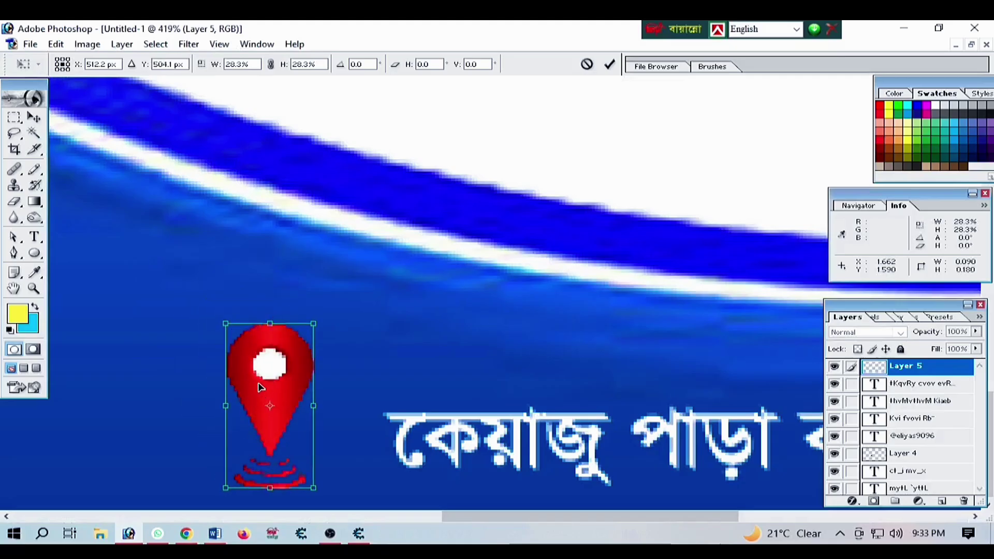
left_click_drag(315, 321, 307, 334)
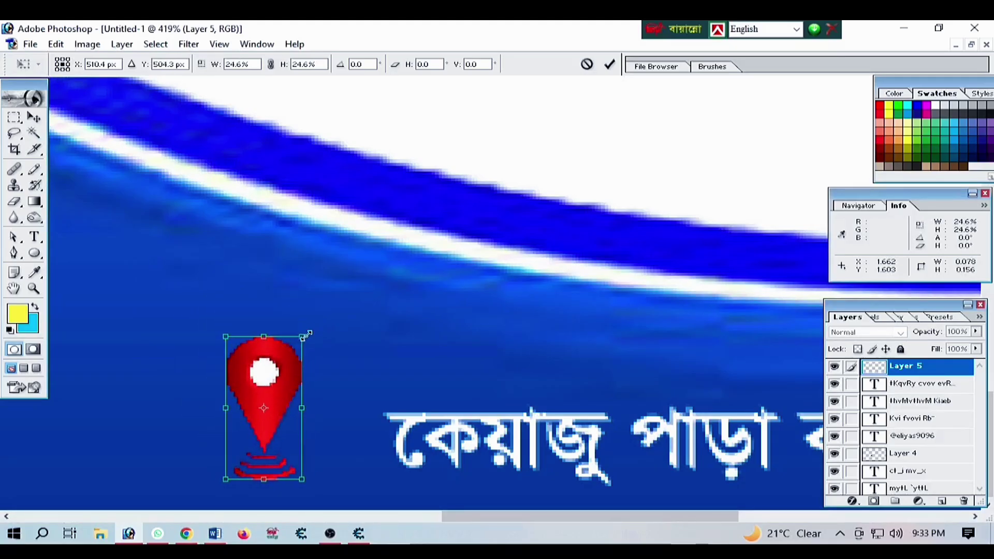
key("Return")
left_click_drag(271, 387, 308, 404)
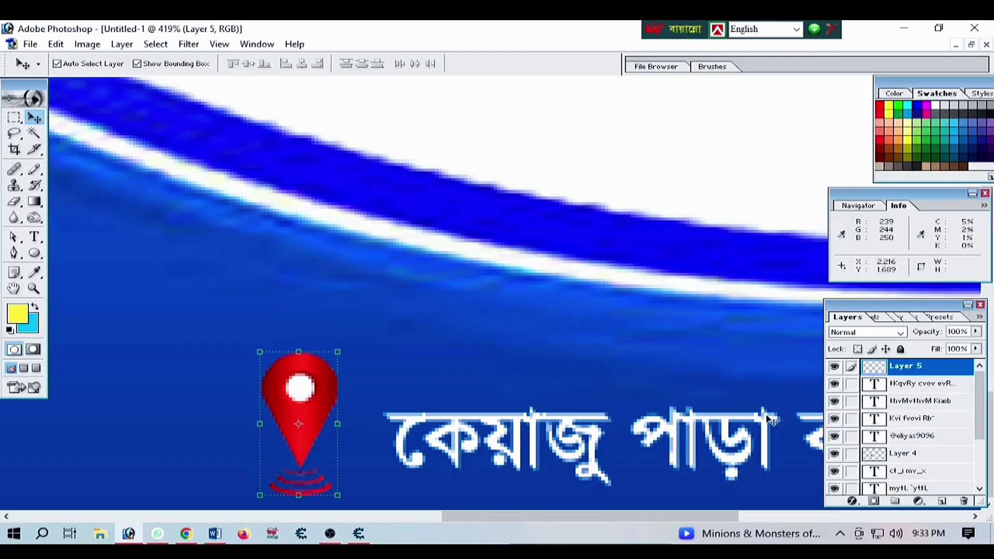
Give the pin layer a near-white Color Overlay, nudge it toward the address, and zoom out
left_click(859, 504)
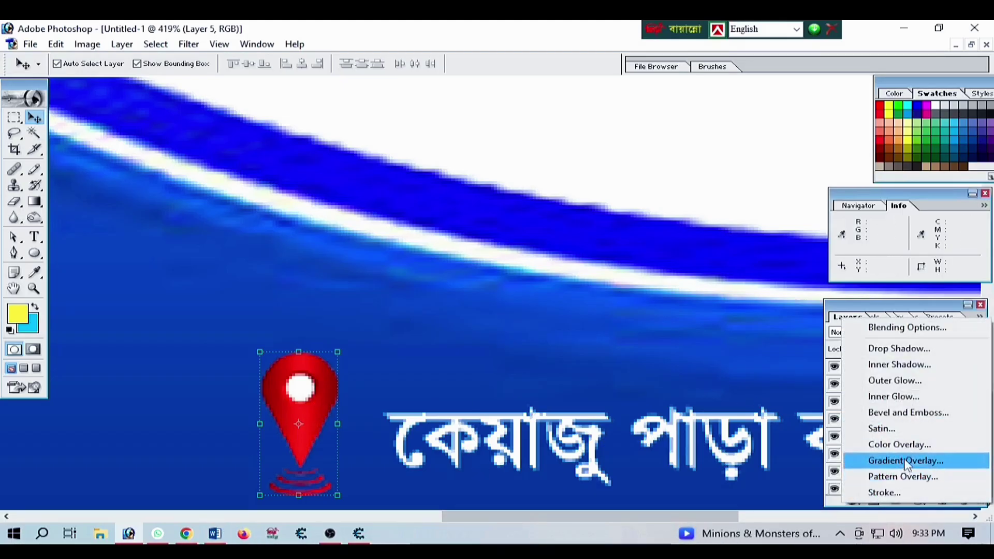
left_click(901, 445)
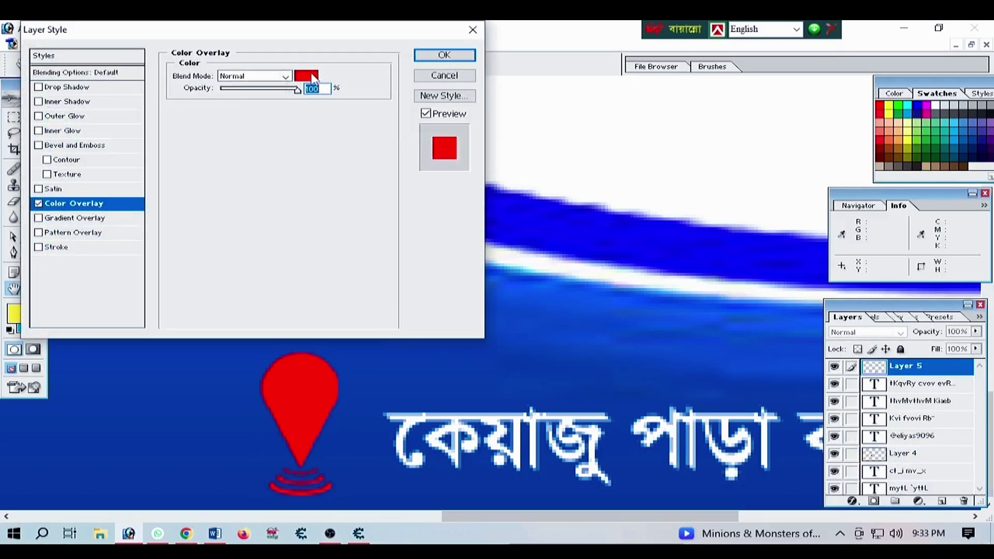
left_click(313, 79)
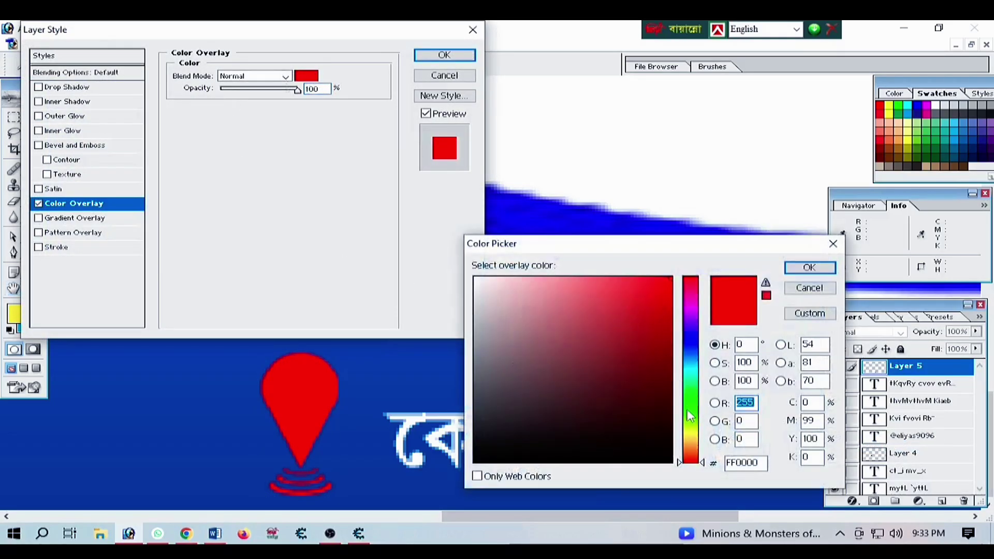
left_click(474, 280)
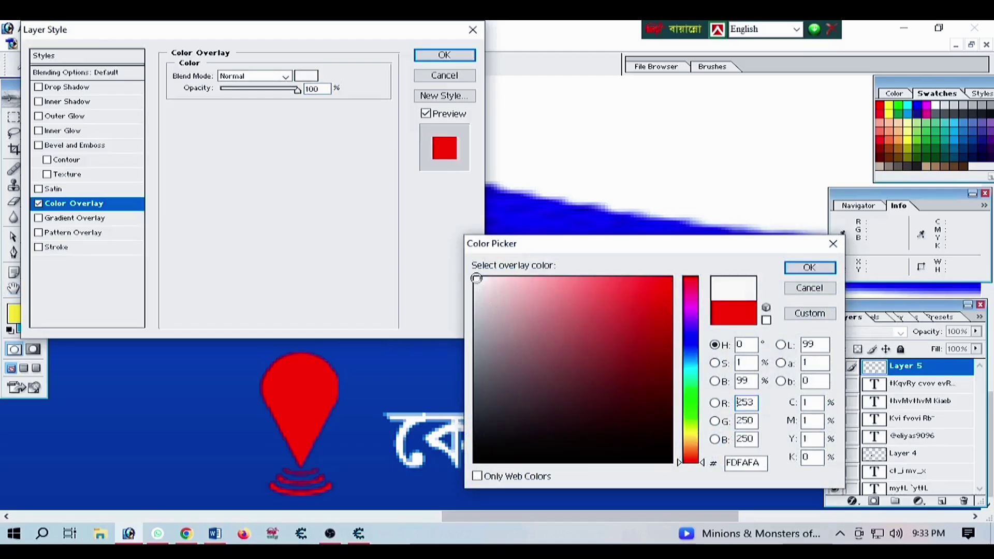
left_click(809, 268)
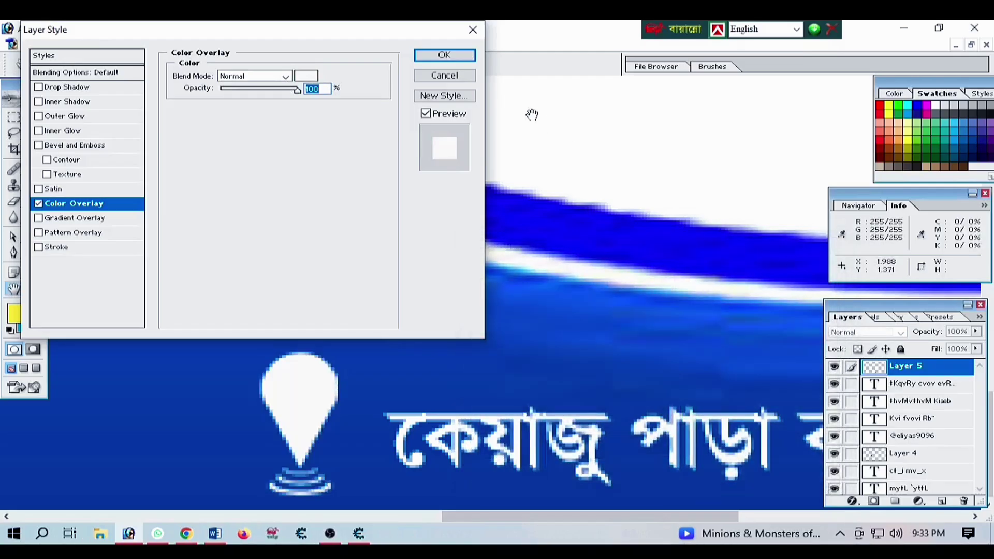
left_click(444, 55)
left_click_drag(304, 395, 324, 395)
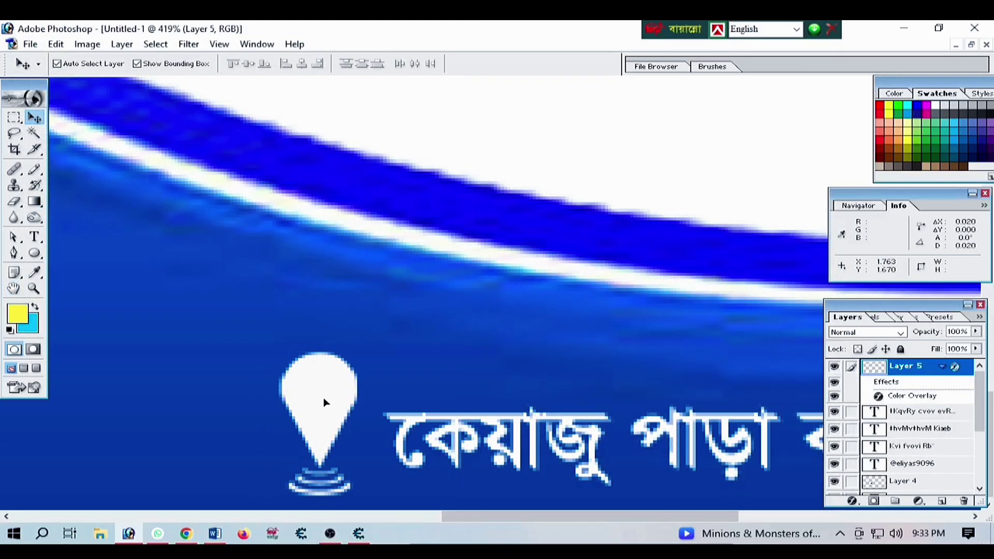
left_click(464, 279, "ctrl+alt")
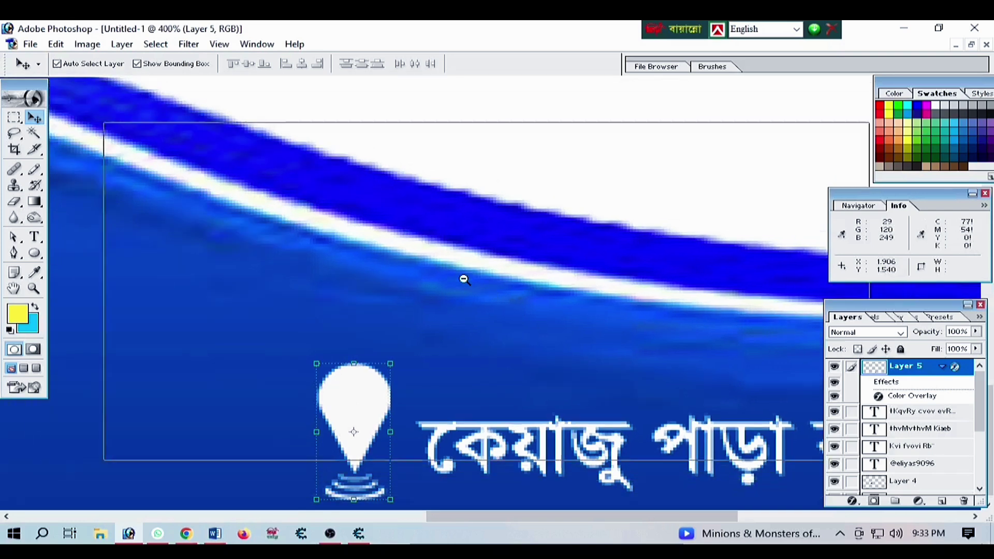
left_click(465, 280, "ctrl+alt")
left_click(465, 279, "ctrl+alt")
Fit the card on screen, check the reference, and add the owner's name in yellow at top right
left_click(465, 280, "ctrl+alt")
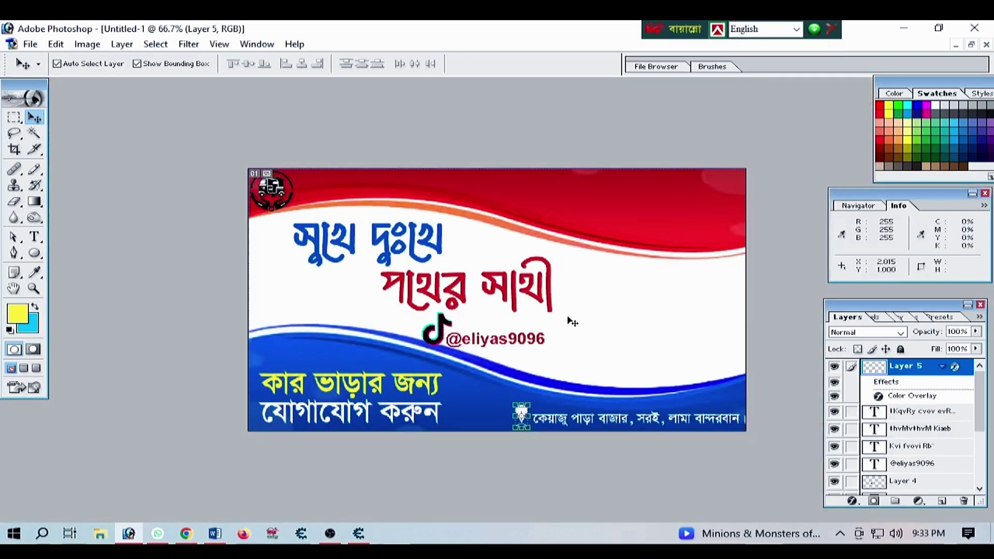
key("ctrl+0")
left_click(971, 44)
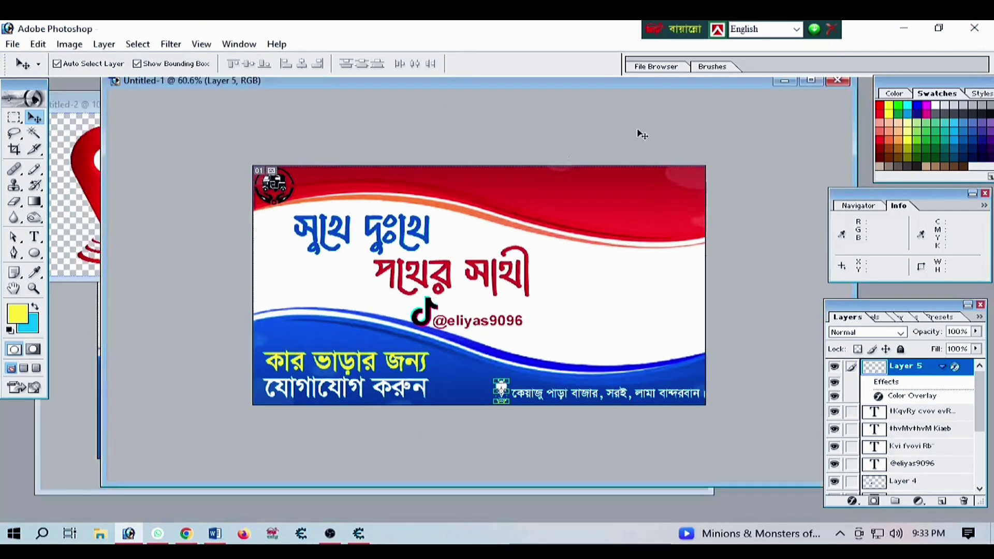
left_click(62, 362)
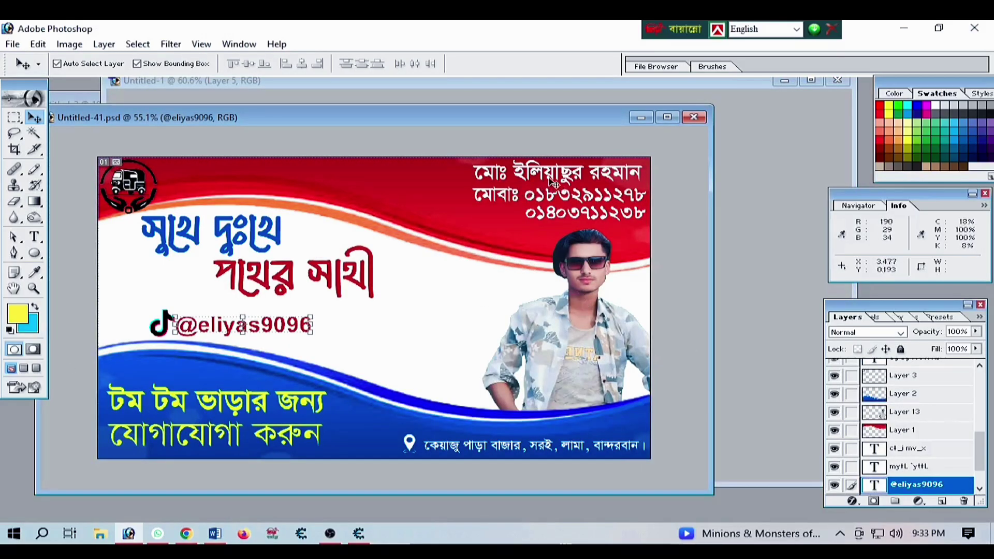
left_click(783, 174)
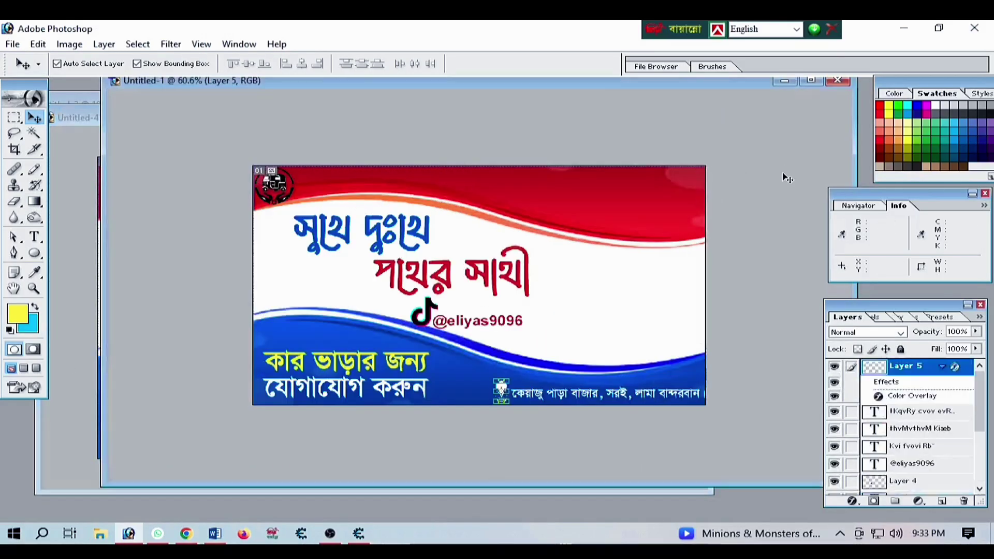
left_click(34, 237)
left_click(546, 178)
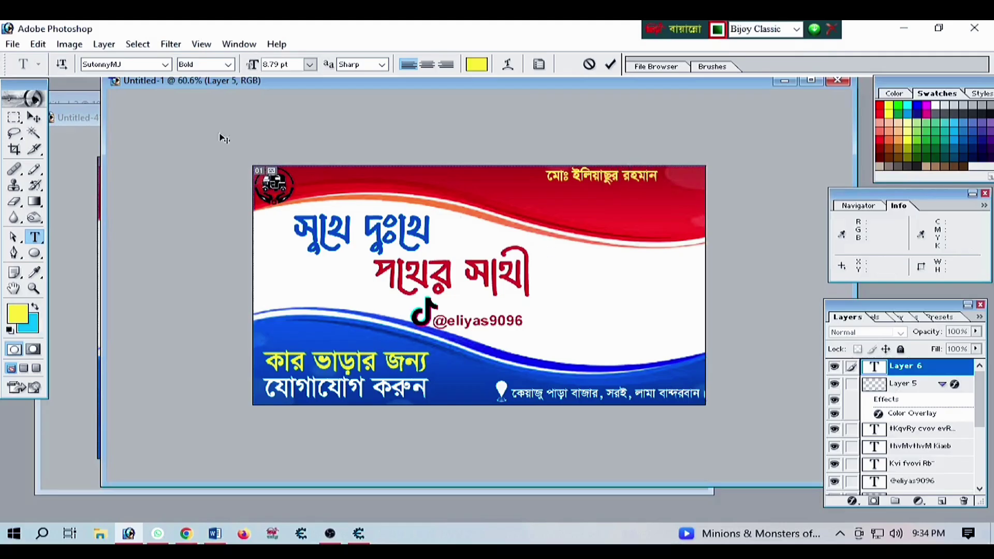
left_click(34, 117)
key("ctrl+0")
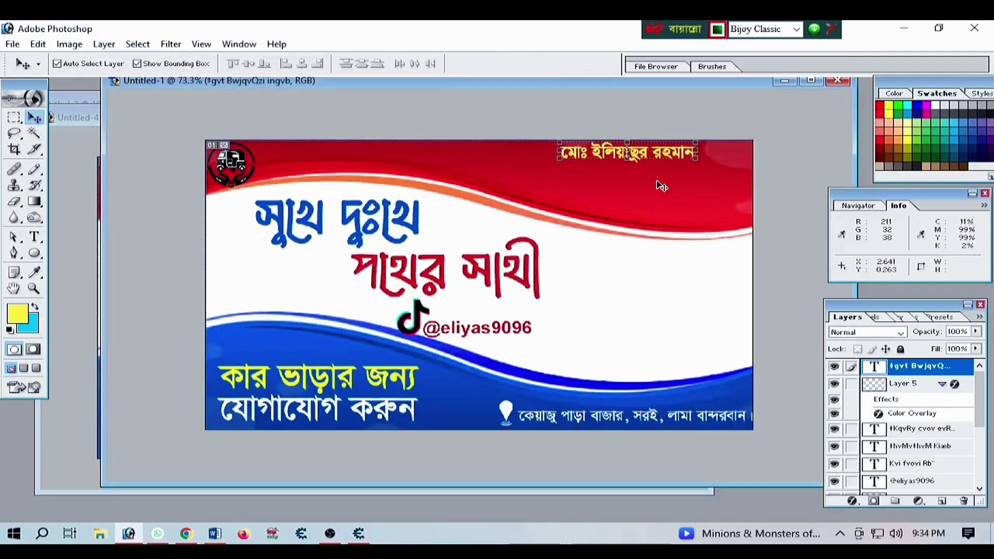
left_click_drag(647, 155, 698, 175)
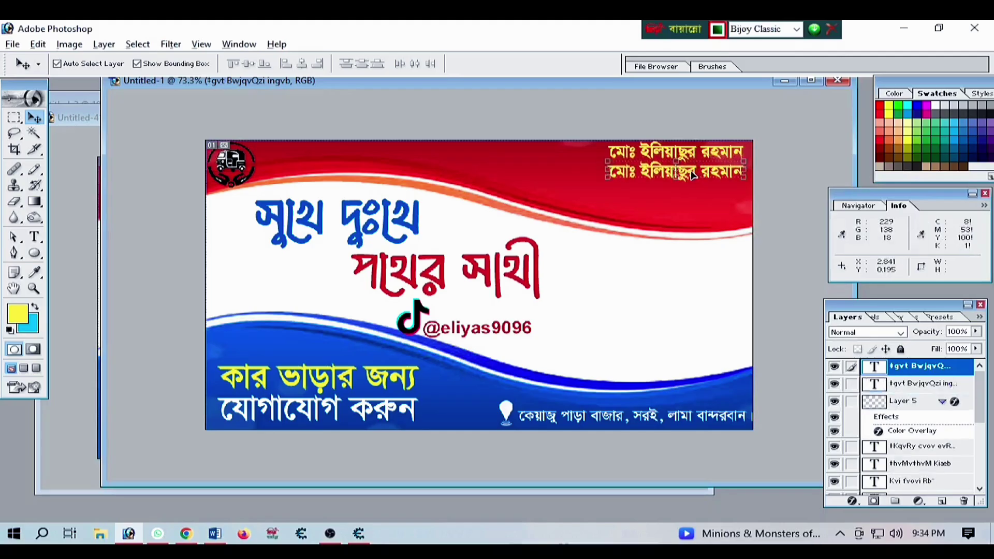
Retype the duplicated name line as মোবাঃ plus the phone number and scale it to about 85.5%
left_click(34, 237)
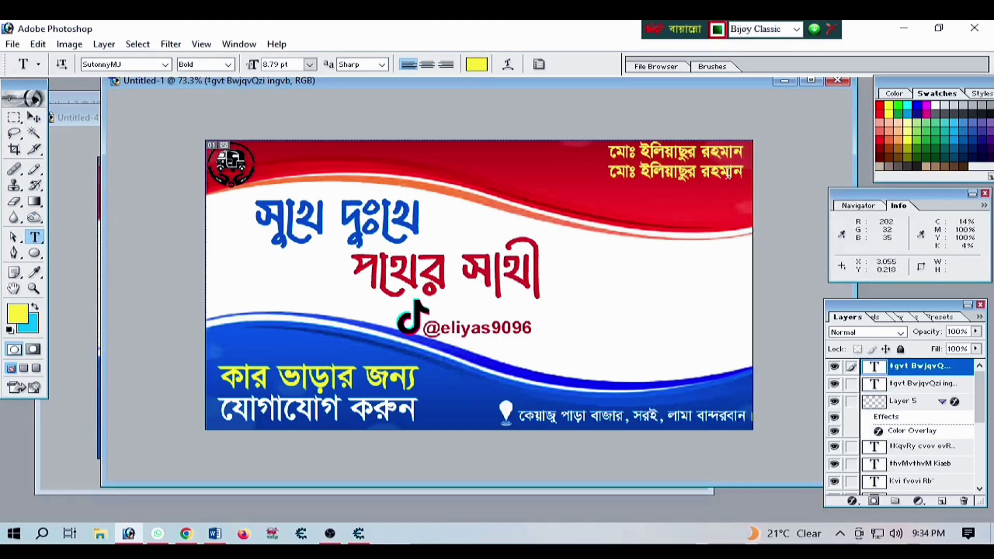
left_click_drag(745, 176, 612, 171)
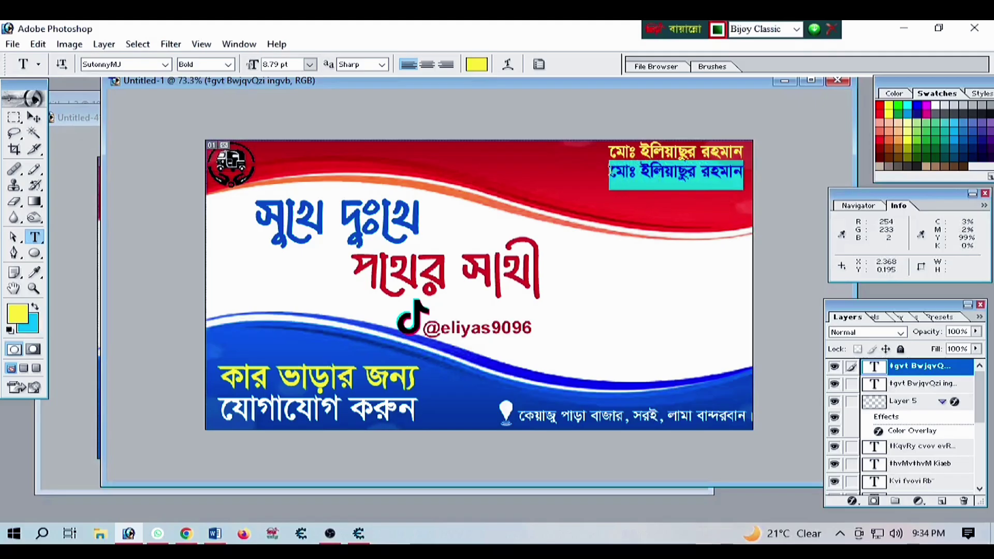
key("BackSpace")
type("মোবা")
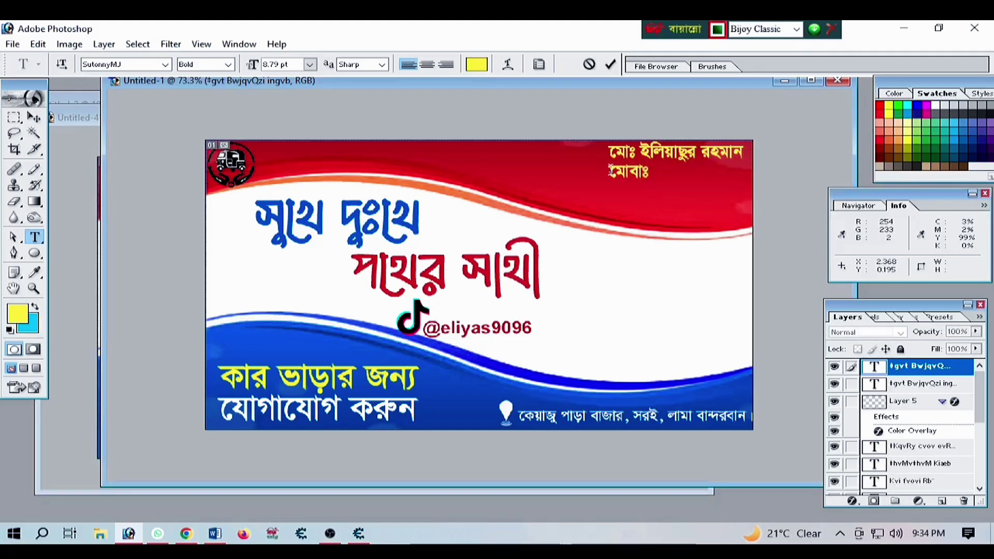
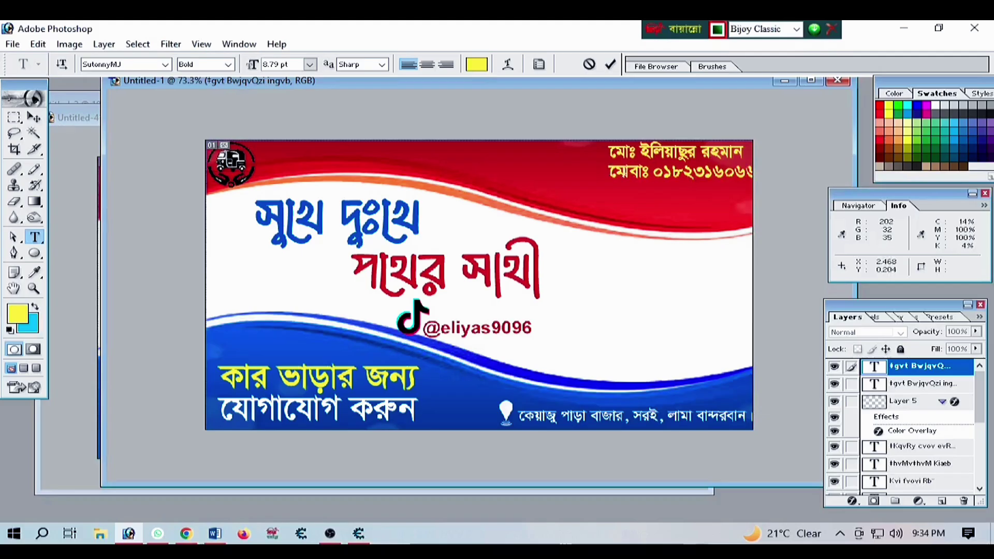
left_click(32, 118)
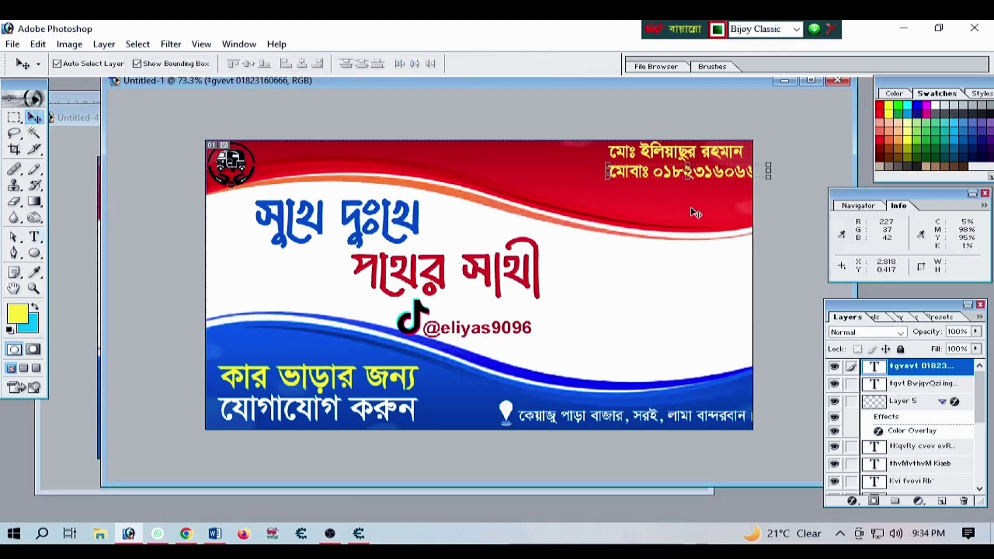
key("ctrl+t")
left_click_drag(768, 177, 750, 179)
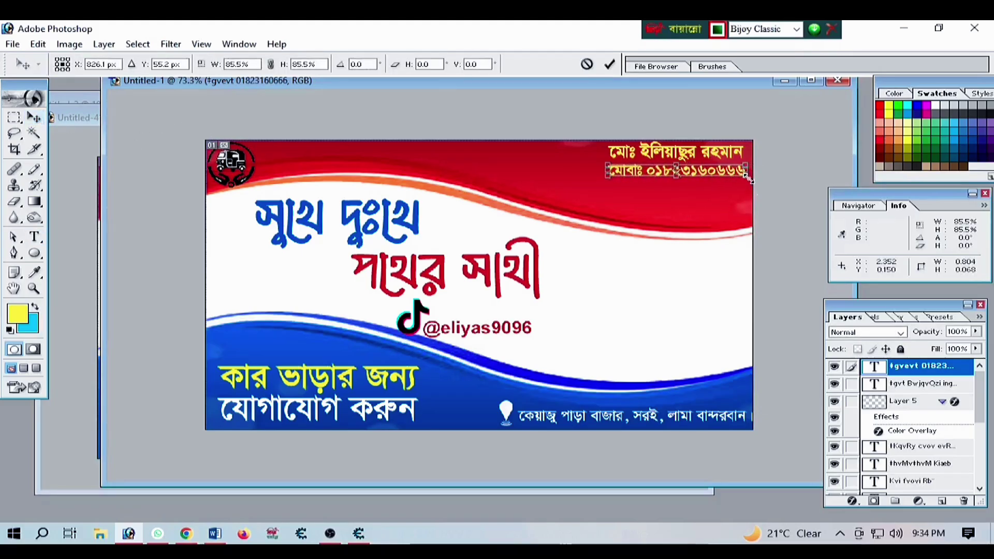
key("Return")
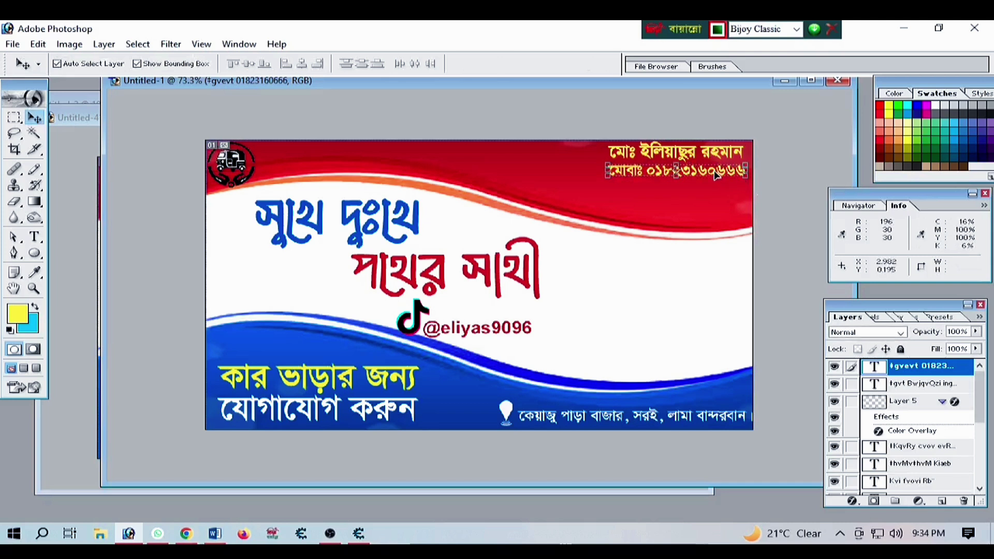
Duplicate the phone line below the মোবাঃ line, enter the second phone number, and align it right
left_click_drag(709, 172, 581, 189)
left_click(33, 237)
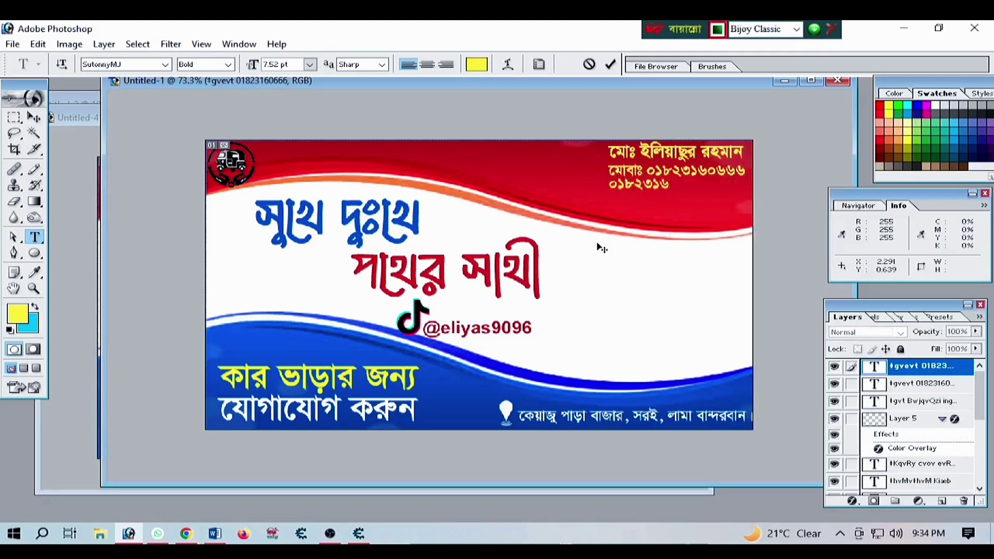
left_click(31, 121)
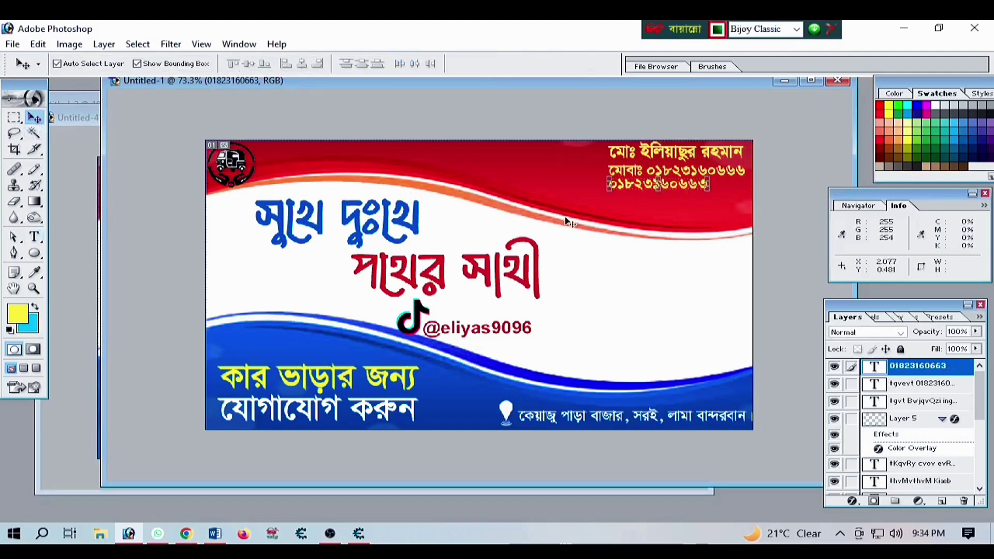
left_click_drag(640, 187, 679, 191)
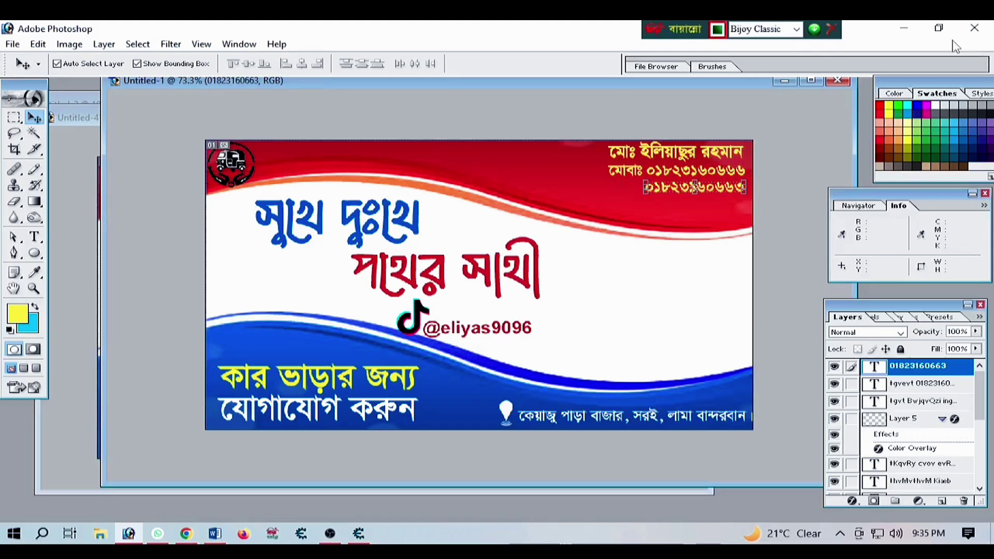
Copy the green-screen portrait photo from the WhatsApp chat
left_click(151, 541)
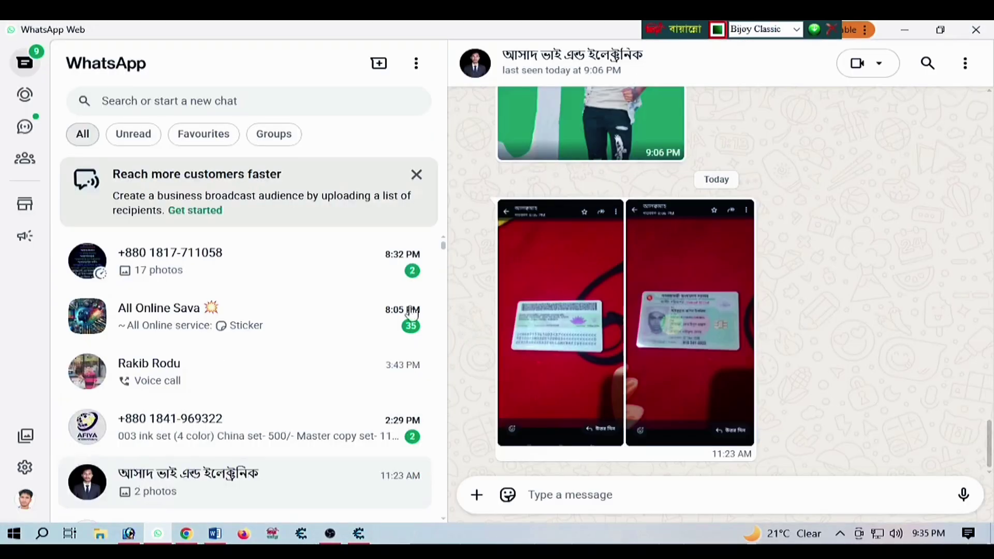
scroll(607, 277, "down", 4)
right_click(580, 196)
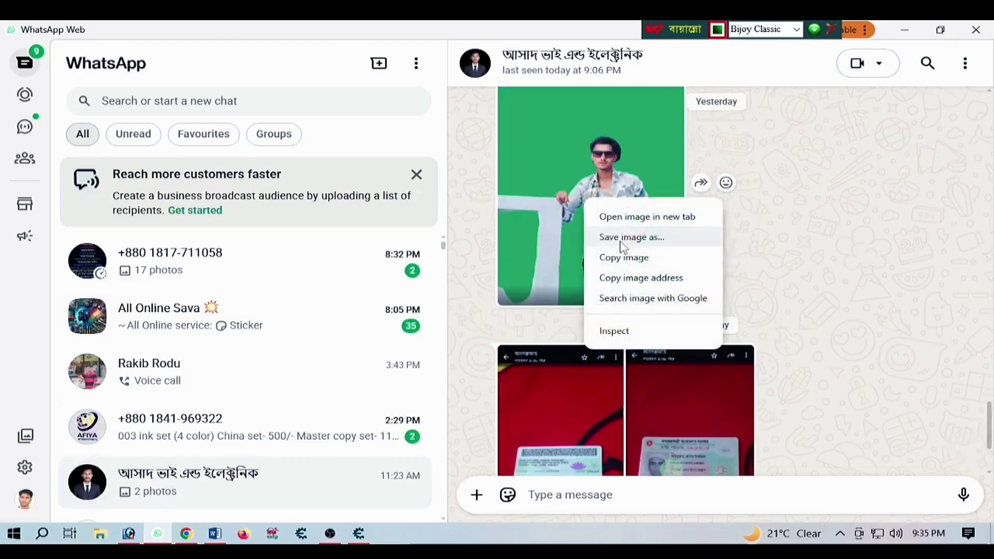
left_click(630, 259)
Create a new document and paste the copied green-screen portrait into it
left_click(129, 533)
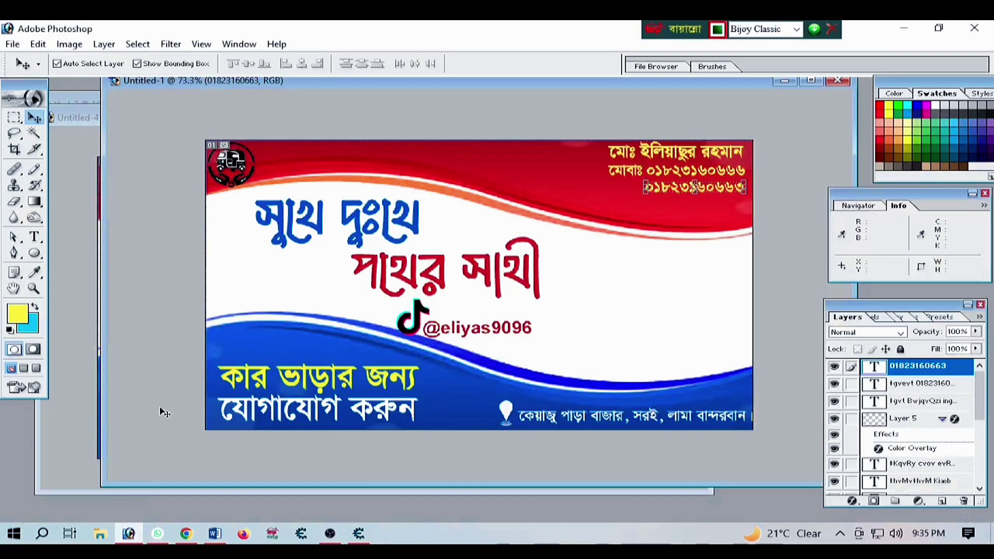
key("ctrl+n")
key("Return")
key("ctrl+v")
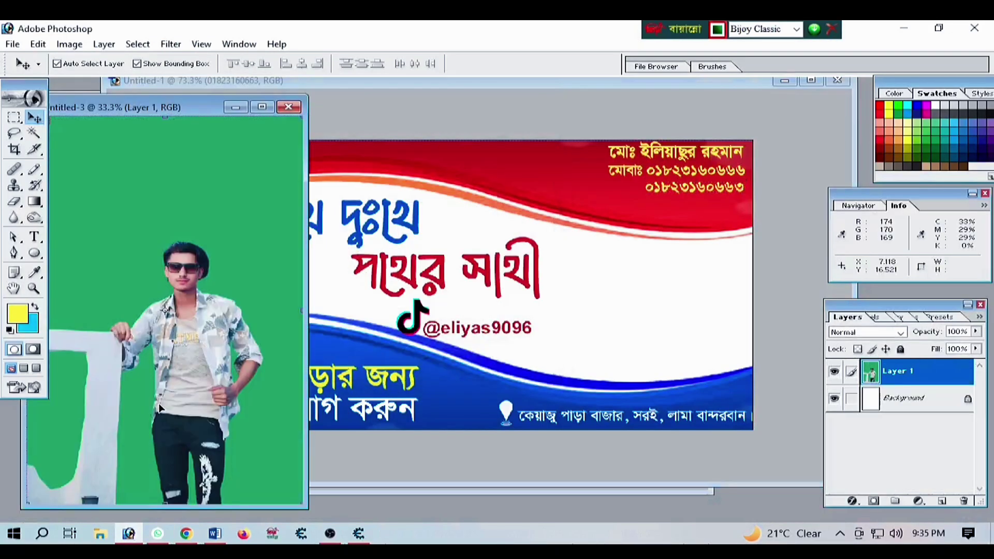
left_click(261, 107)
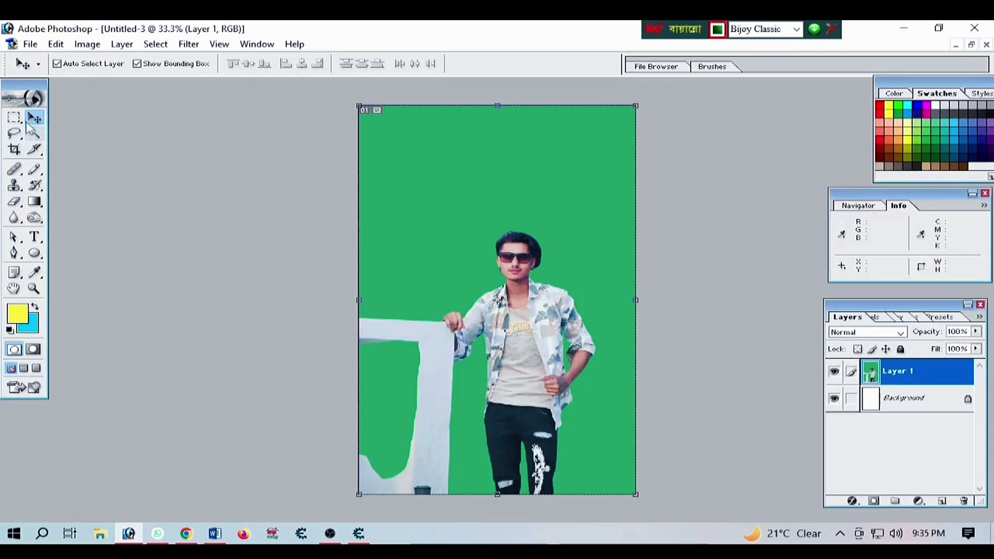
Crop the photo to a rectangle framing the man
key("m")
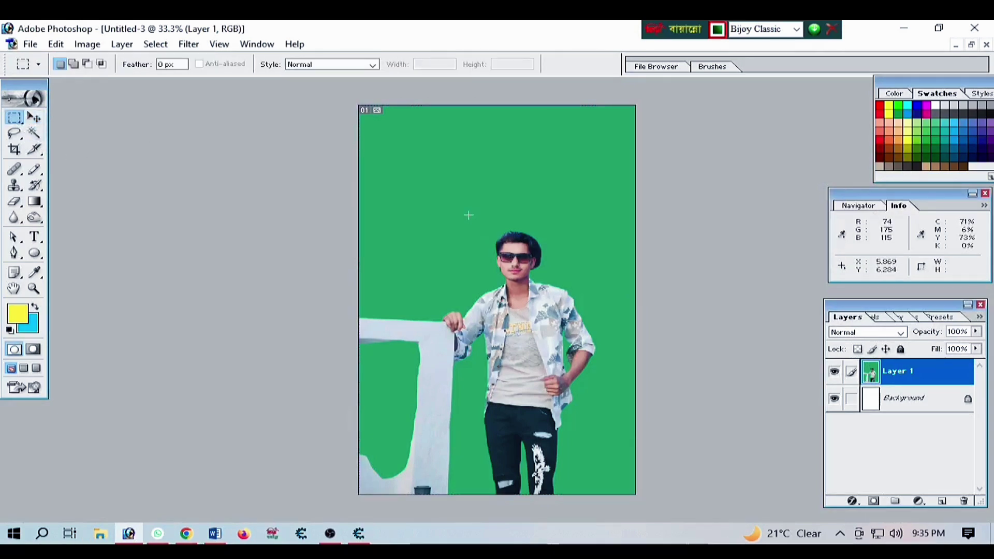
left_click_drag(465, 221, 621, 339)
left_click_drag(630, 384, 605, 416)
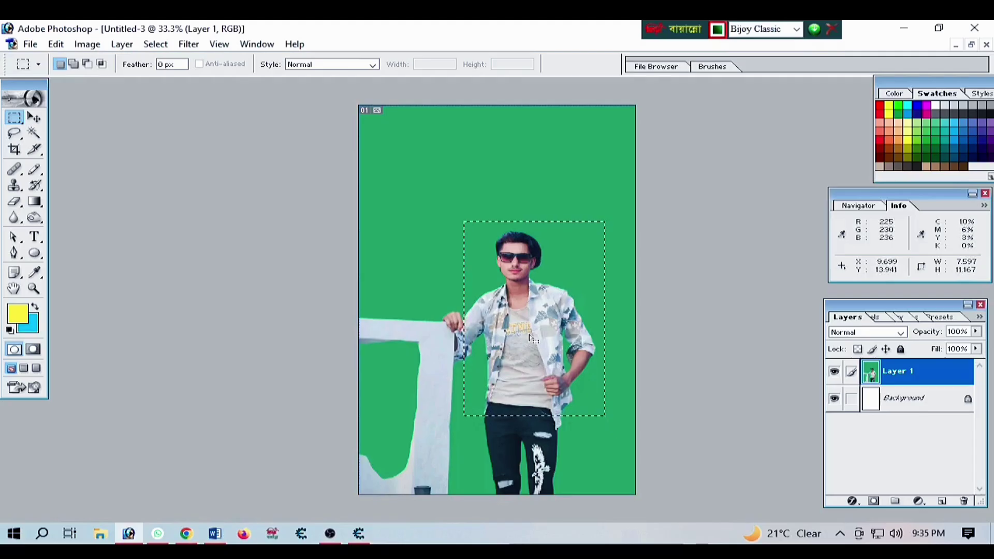
left_click(87, 44)
left_click(124, 206)
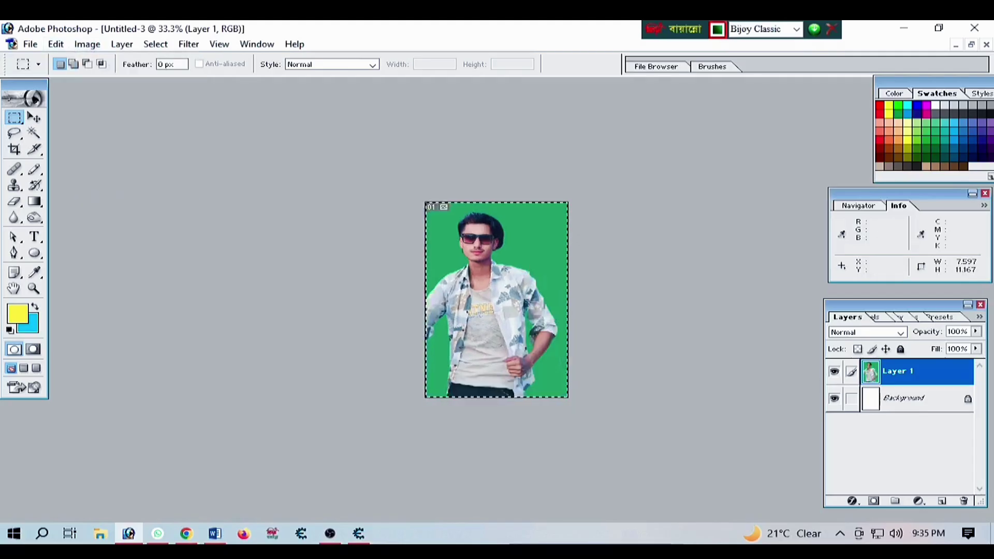
key("ctrl+0")
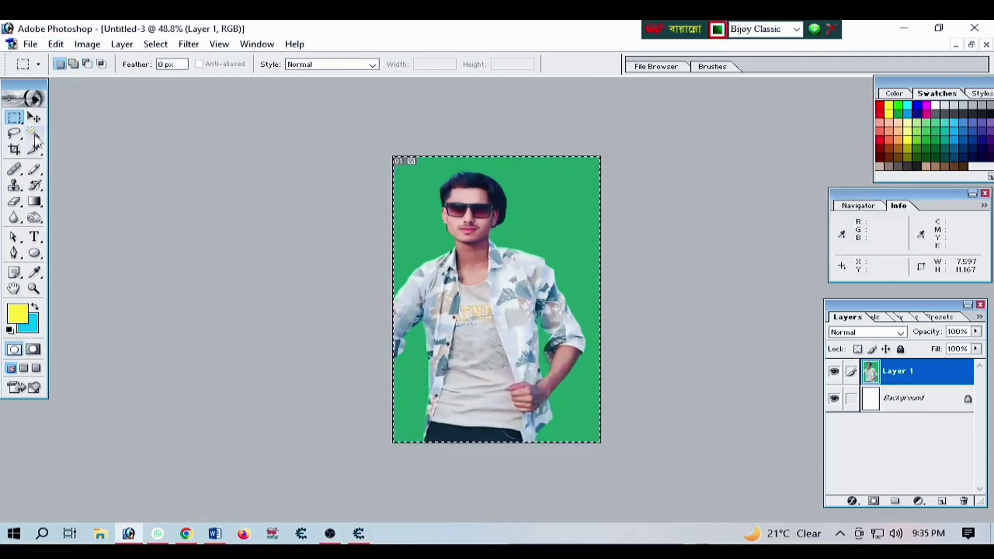
Delete the green background, including the gap beside his arm, and remove the Background layer
left_click(35, 132)
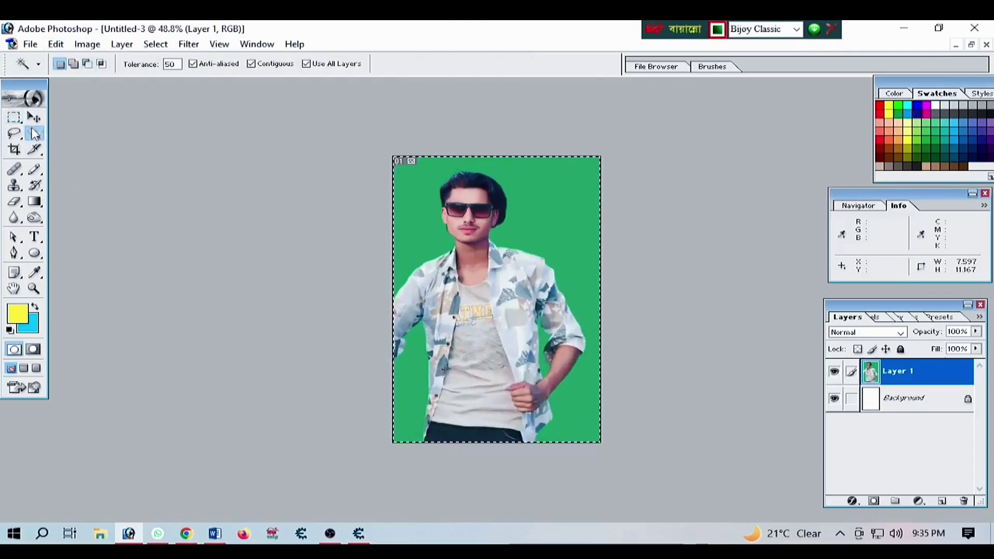
left_click(532, 205)
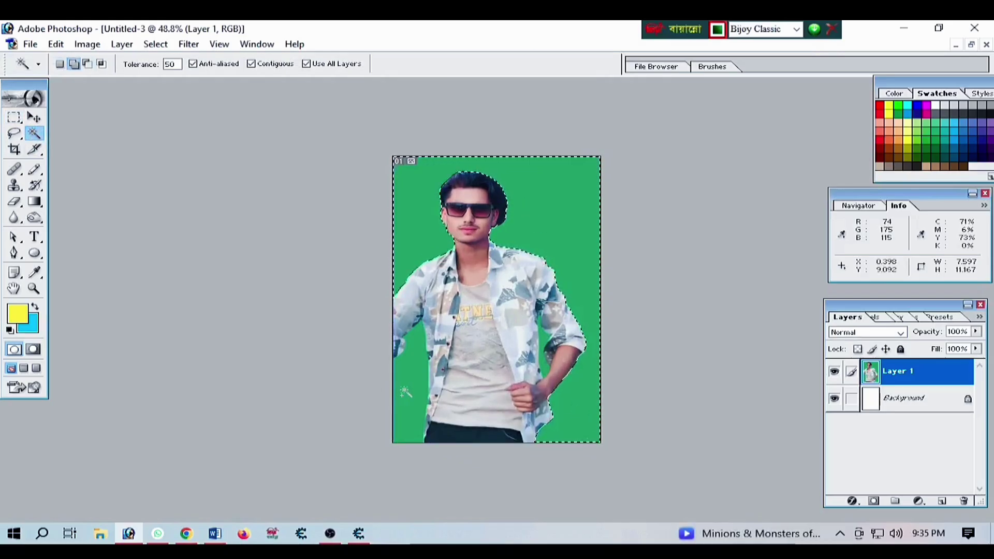
left_click(543, 354)
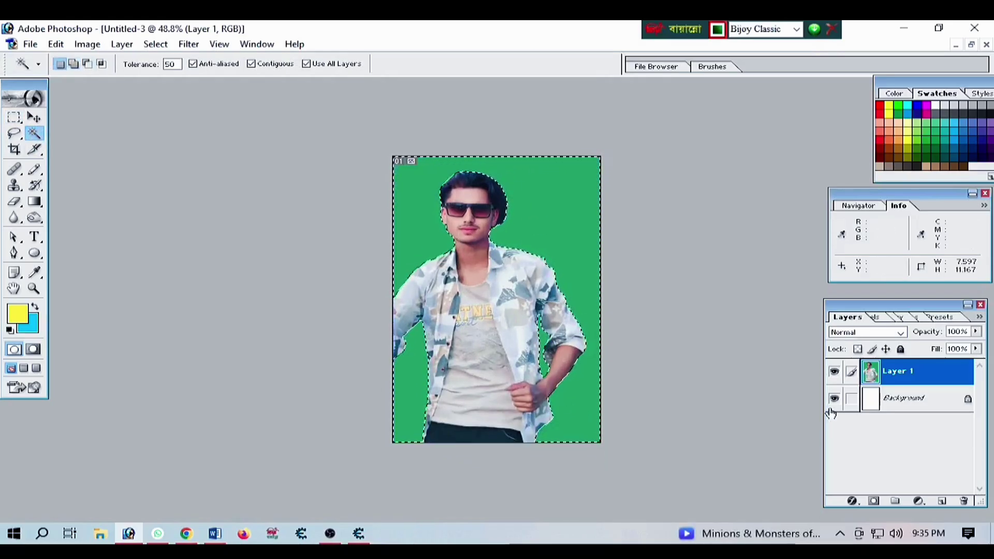
key("Delete")
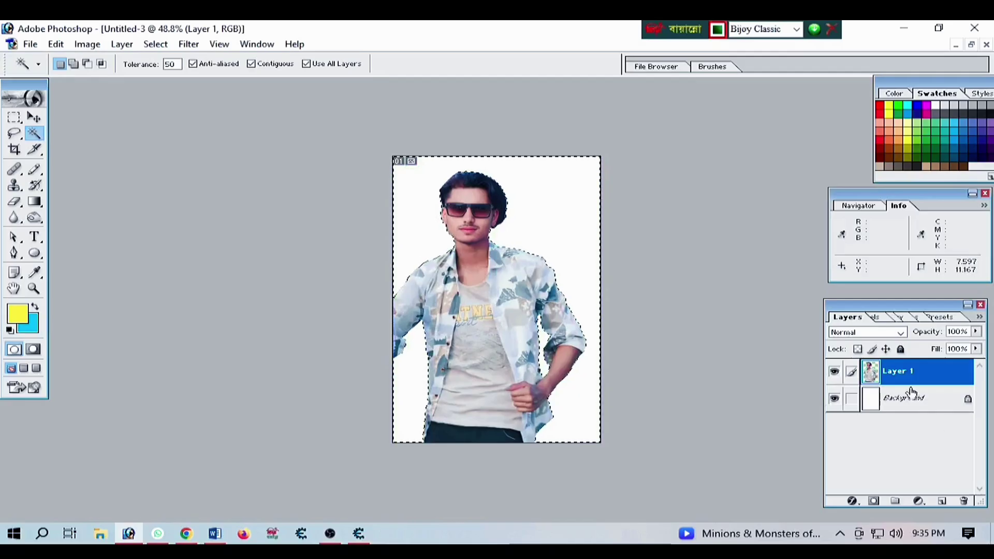
right_click(911, 402)
left_click(869, 239)
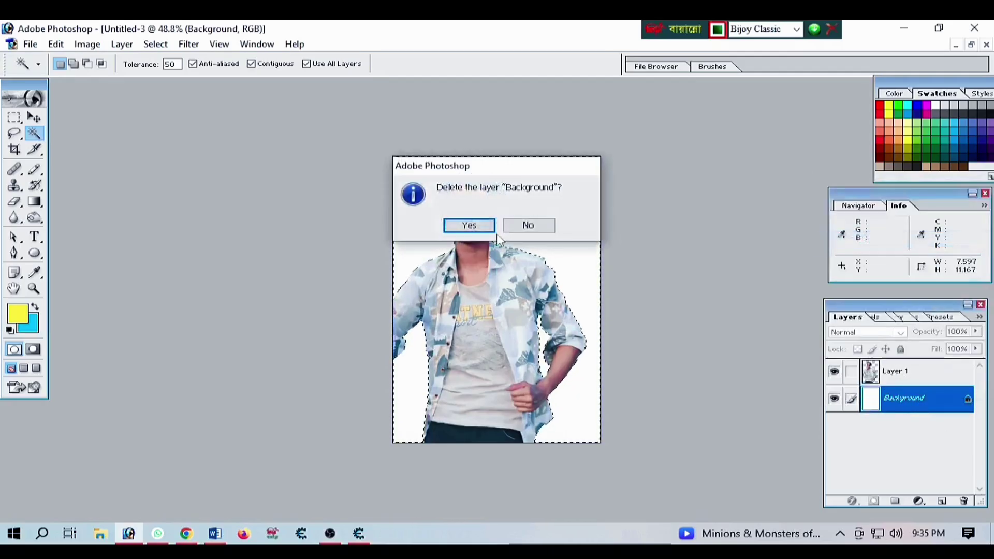
left_click(472, 224)
key("ctrl+d")
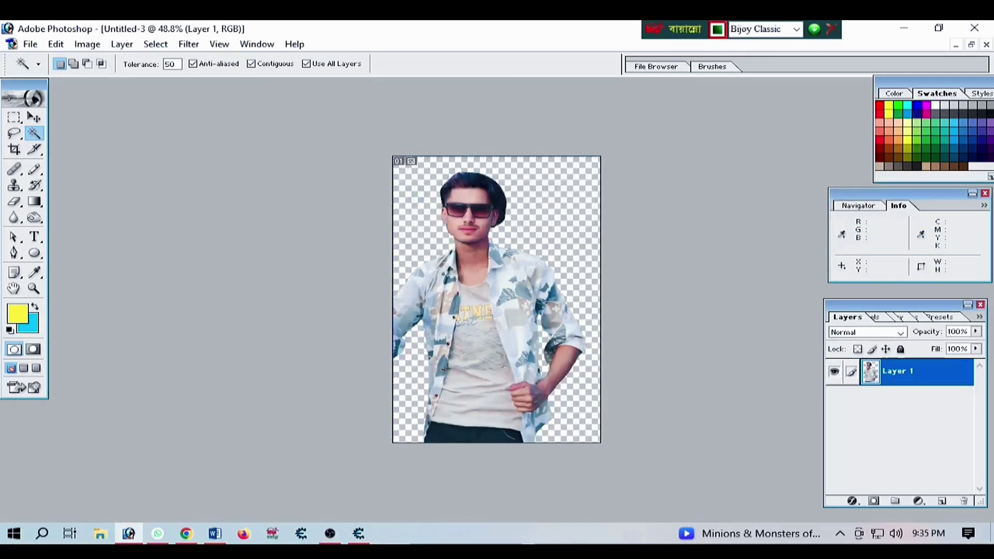
left_click(33, 117)
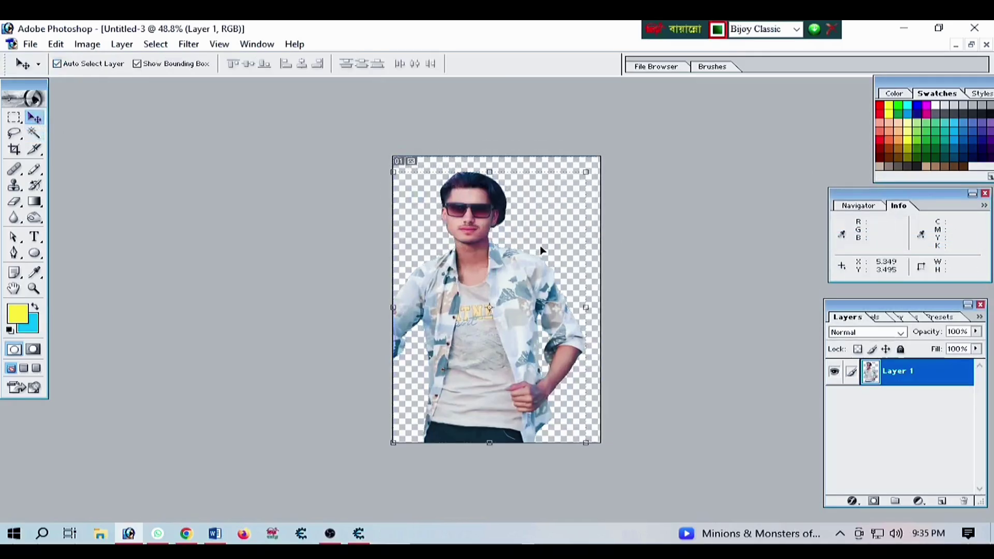
Move the cut-out man onto the visiting card, scaled to about 52.6% at the right side
left_click(971, 45)
left_click_drag(215, 228, 700, 228)
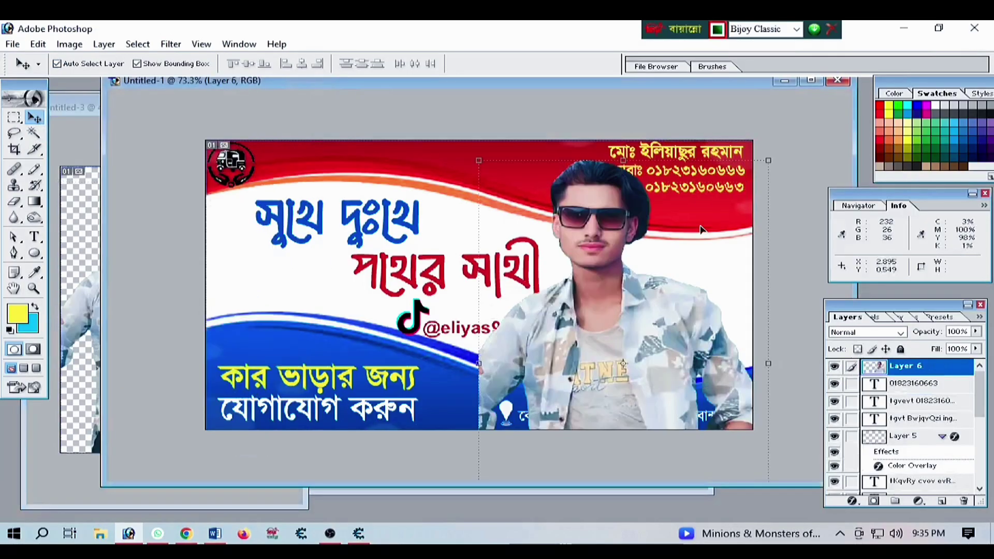
left_click_drag(477, 161, 548, 243)
left_click_drag(653, 375, 705, 337)
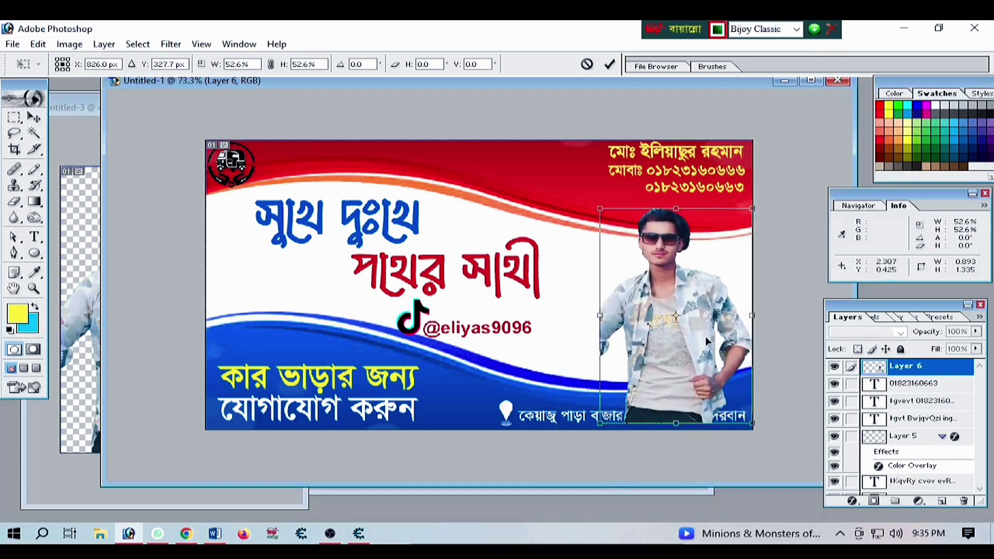
key("Return")
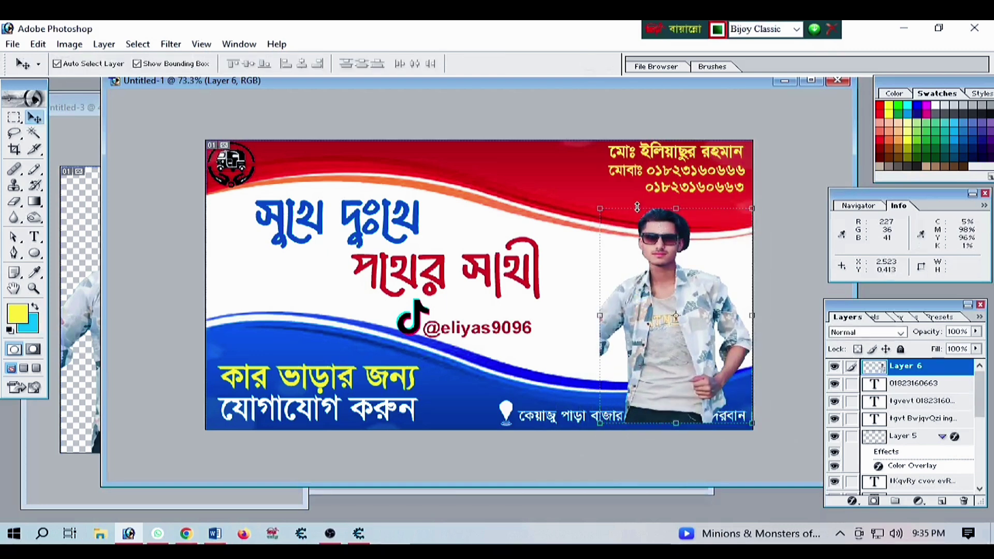
Flip the man horizontally and lower him slightly on the card
left_click(637, 207)
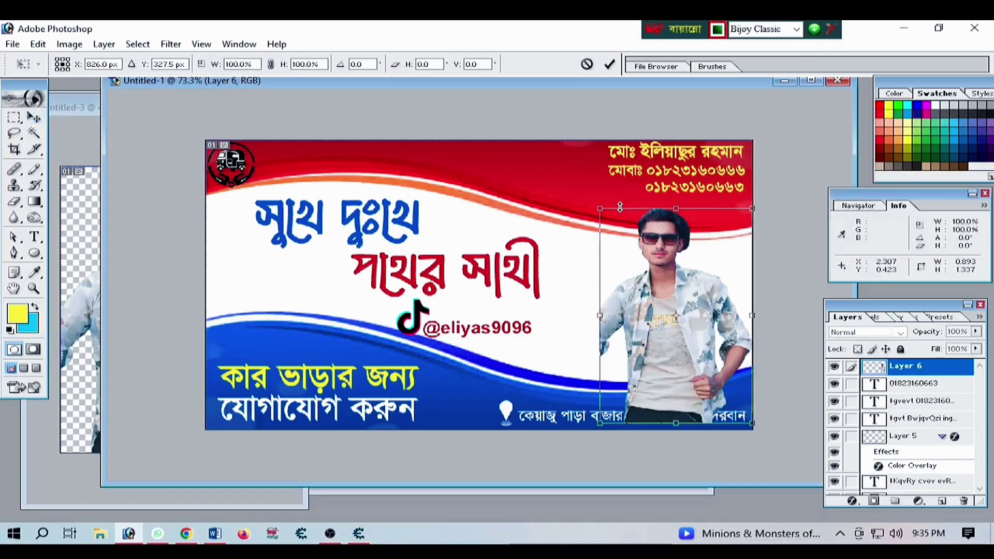
right_click(620, 208)
left_click(688, 376)
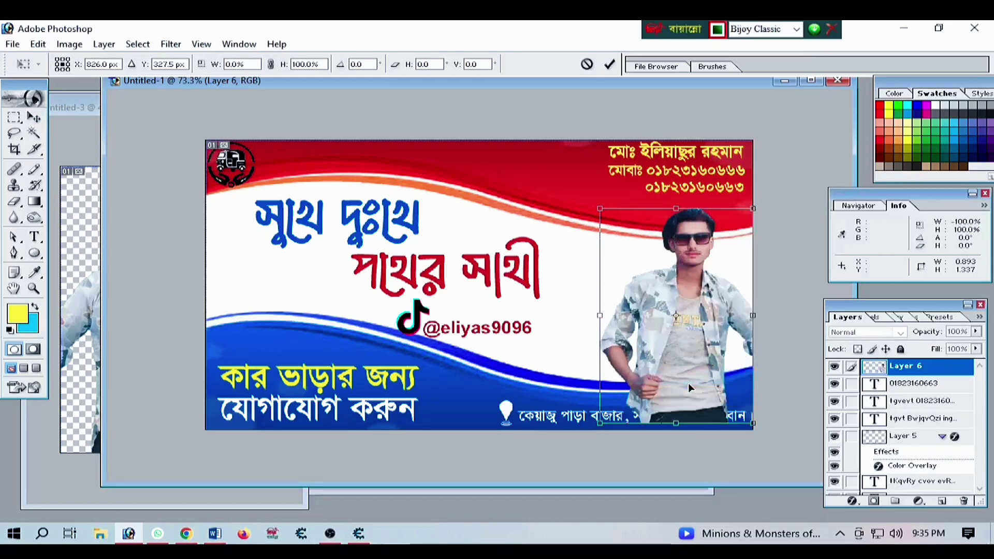
mouse_move(694, 371)
left_mouse_down()
mouse_move(685, 368)
mouse_move(700, 372)
left_mouse_up()
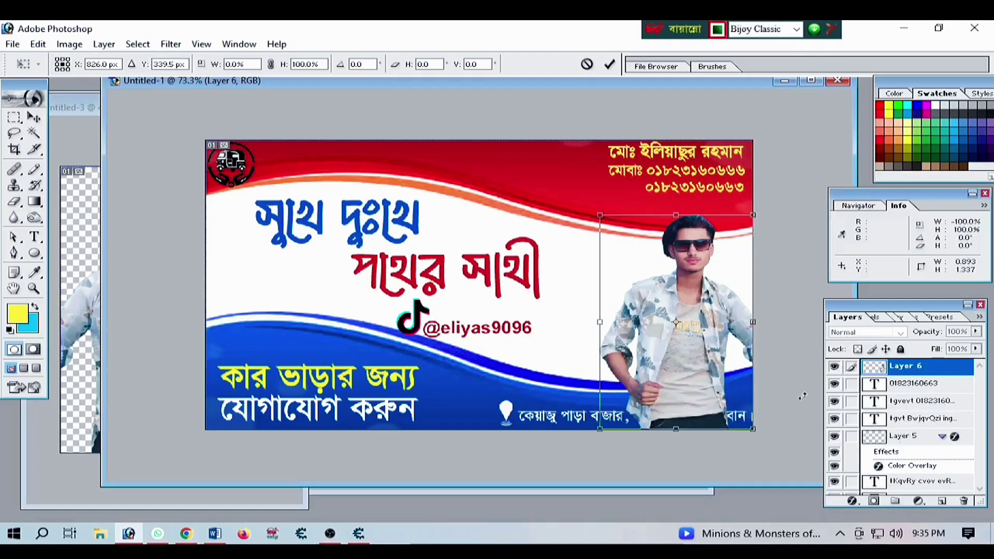
double_click(718, 349)
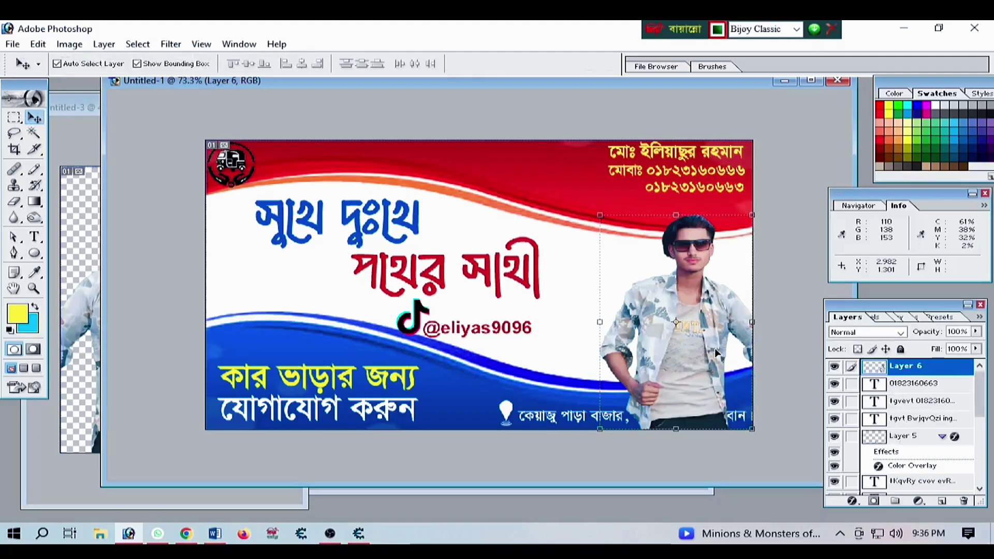
Reorder the man's layer to sit behind the blue wave but above the red wave
key("ctrl+bracketleft")
key("ctrl+bracketleft")
key("ctrl+bracketleft")
key("ctrl+bracketleft")
key("ctrl+bracketleft")
key("ctrl+bracketleft")
key("ctrl+bracketleft")
key("ctrl+bracketleft")
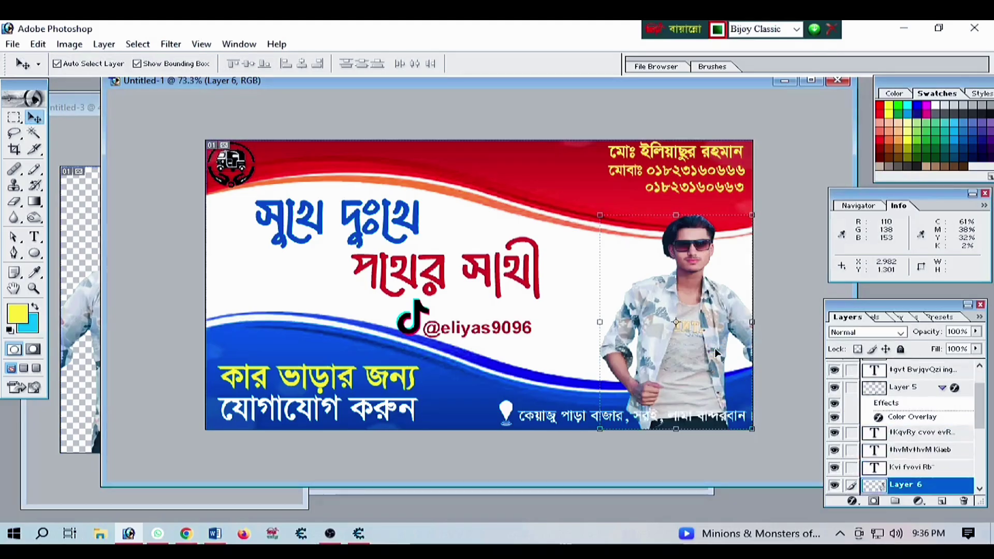
key("ctrl+bracketleft")
key("ctrl+bracketleft")
key("ctrl+bracketleft")
key("ctrl+bracketleft")
key("ctrl+bracketleft")
key("ctrl+bracketleft")
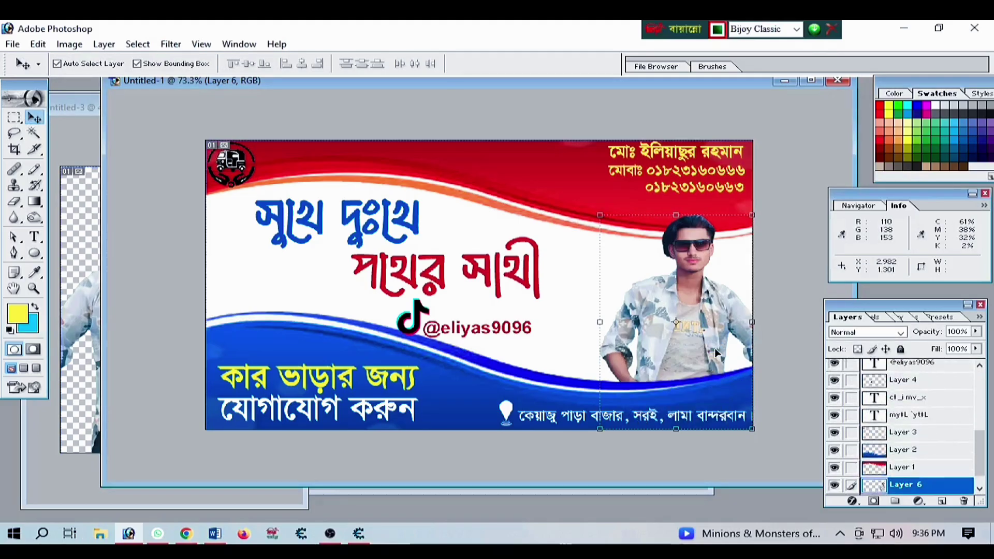
key("ctrl+bracketright")
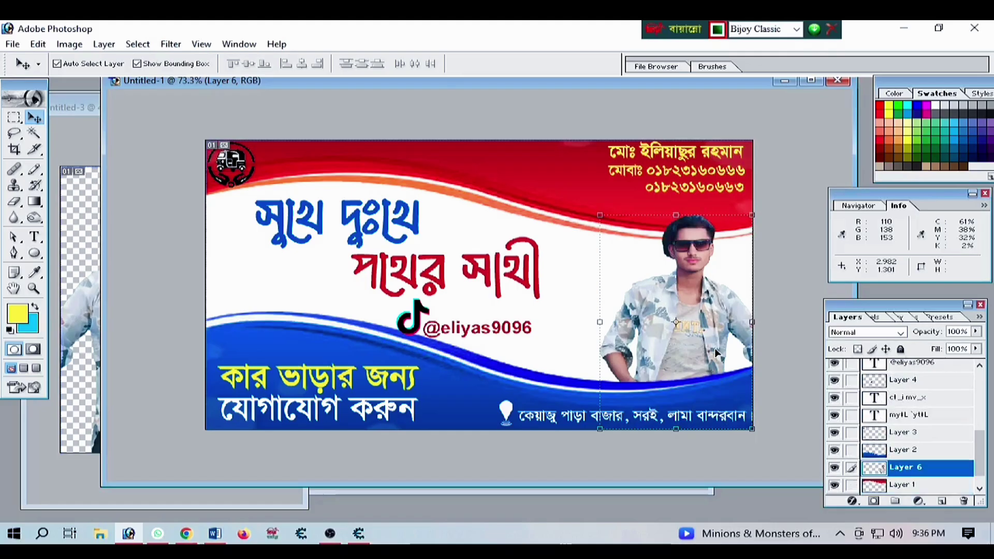
left_click(564, 275)
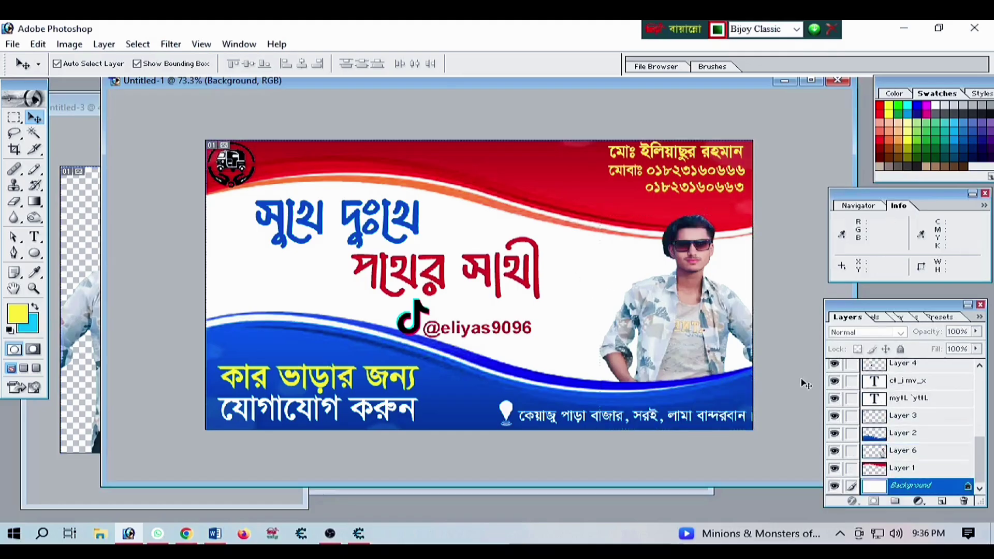